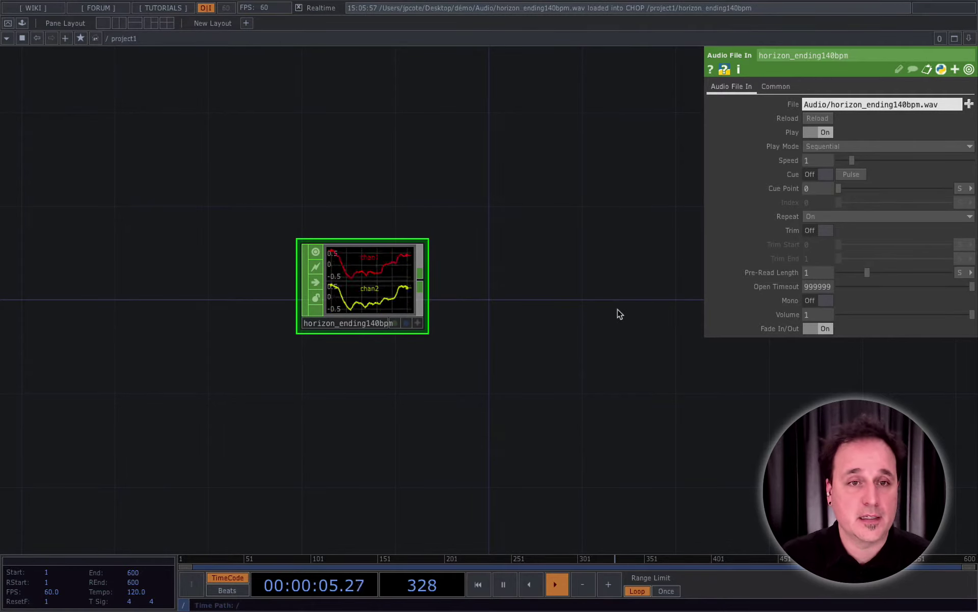
# Add an Audio Device Out CHOP wired from the horizon_ending140bpm audio file node.
pyautogui.moveTo(618, 312); pyautogui.dragTo(419, 320)
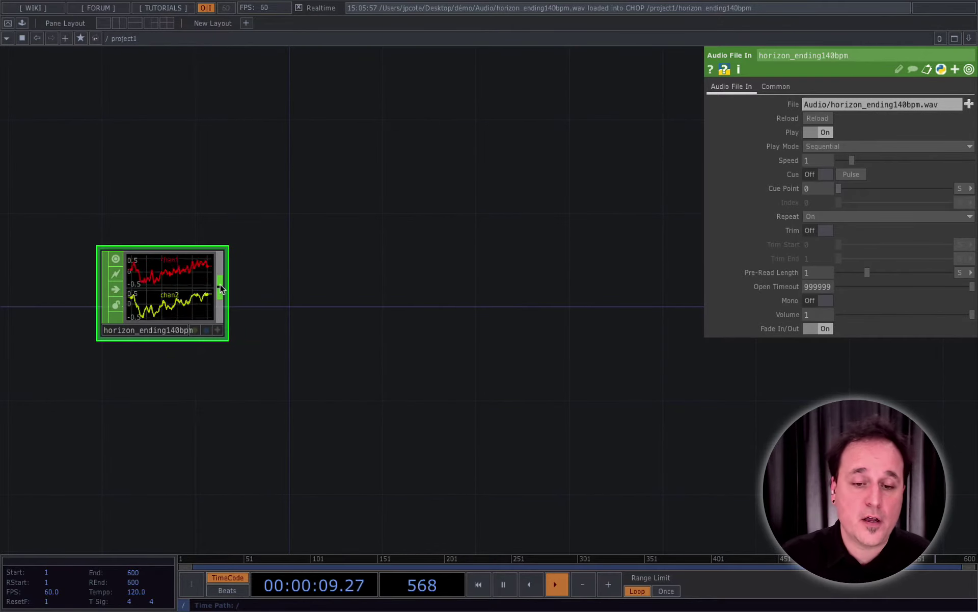
pyautogui.press('Tab')
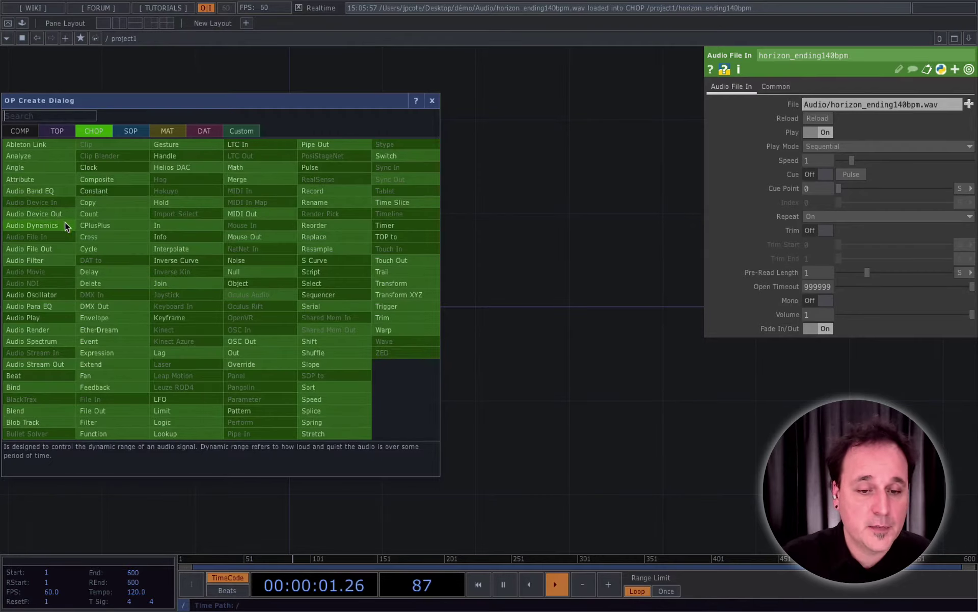
pyautogui.click(51, 213)
pyautogui.click(355, 221)
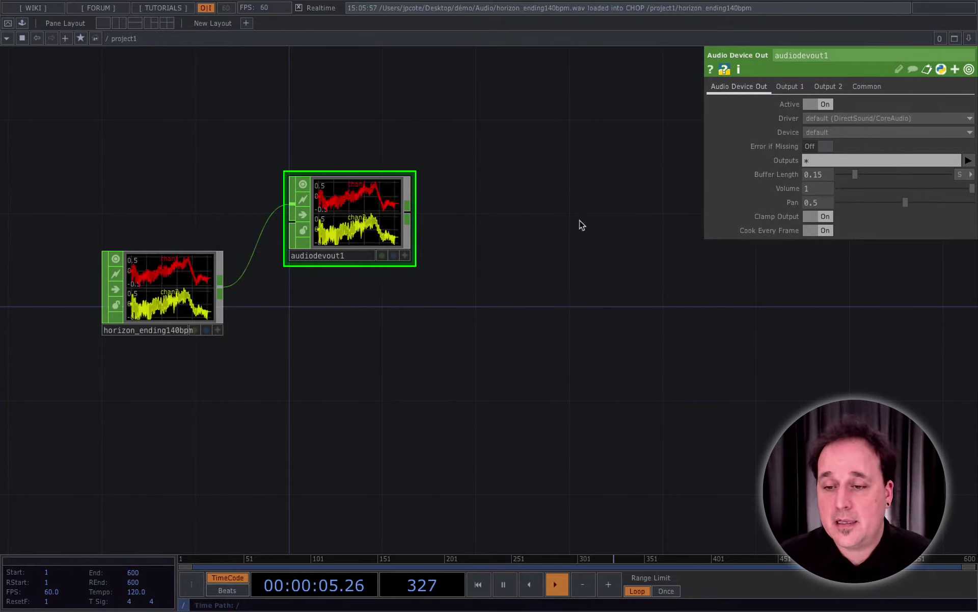
# Set the output device of audiodevout1 to CalDigit Thunderbolt 3 Audio: Speaker and pause the timeline.
pyautogui.click(849, 133)
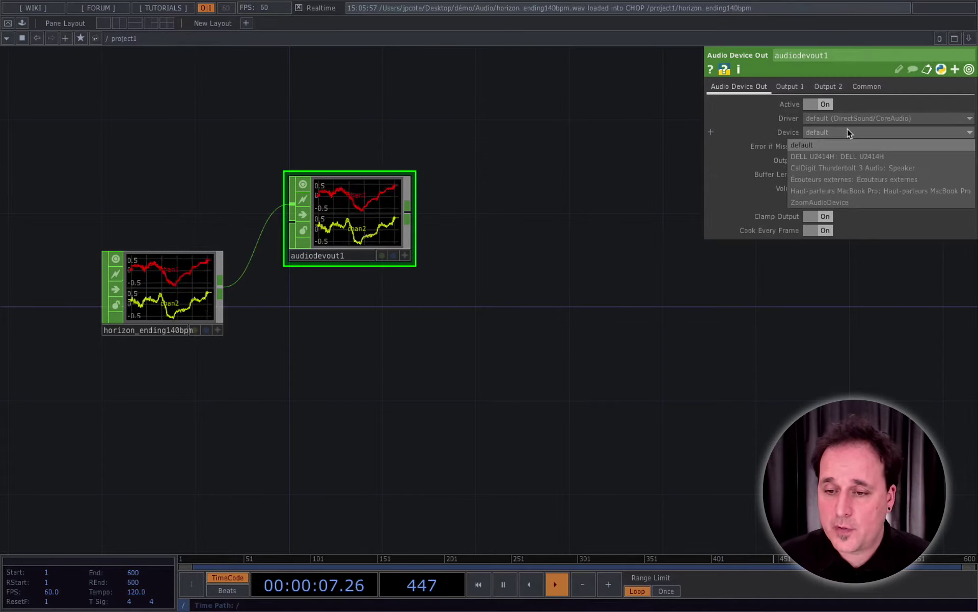
pyautogui.click(856, 166)
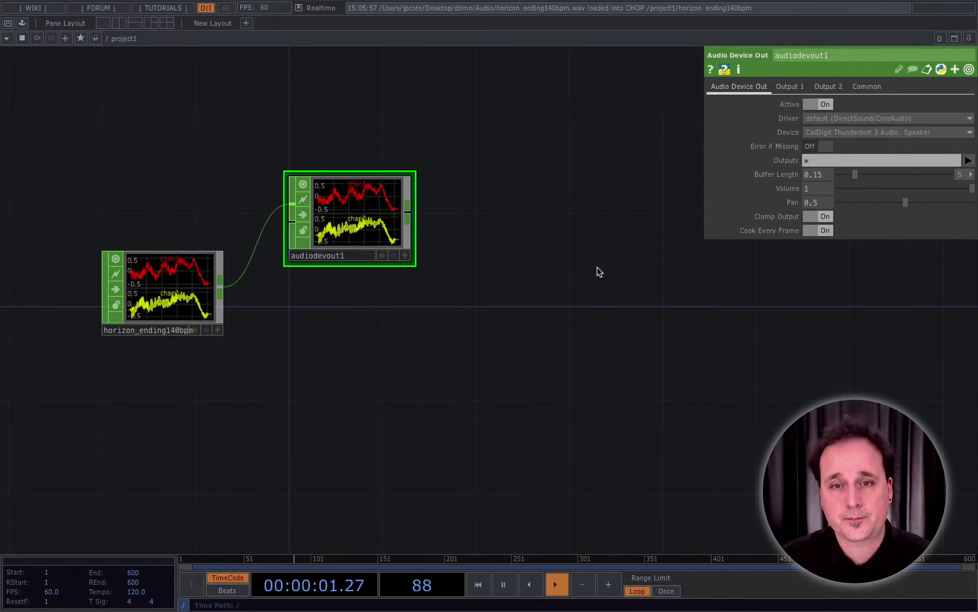
pyautogui.click(505, 585)
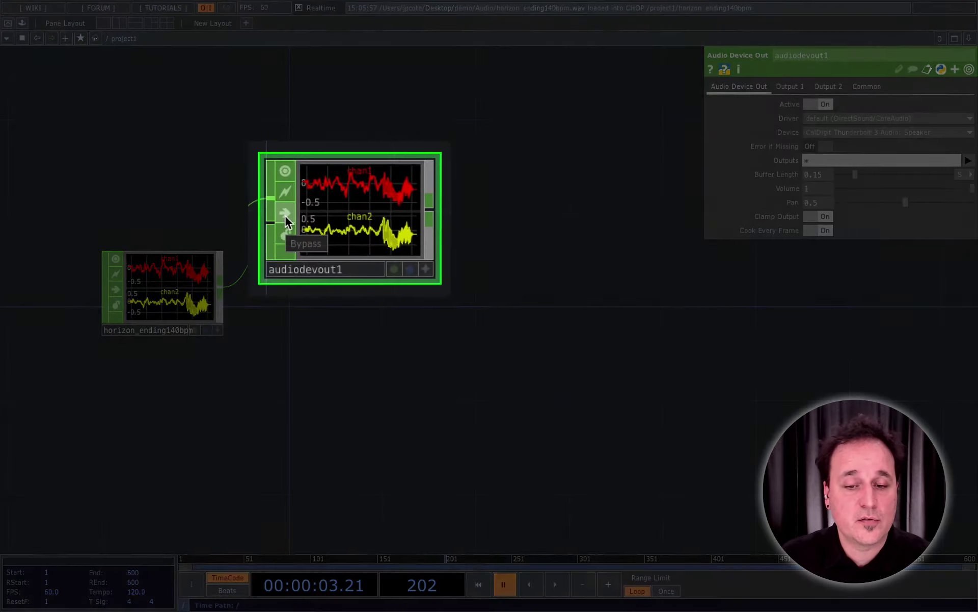
# Bypass the audiodevout1 node and place the audio file node level with it.
pyautogui.click(273, 210)
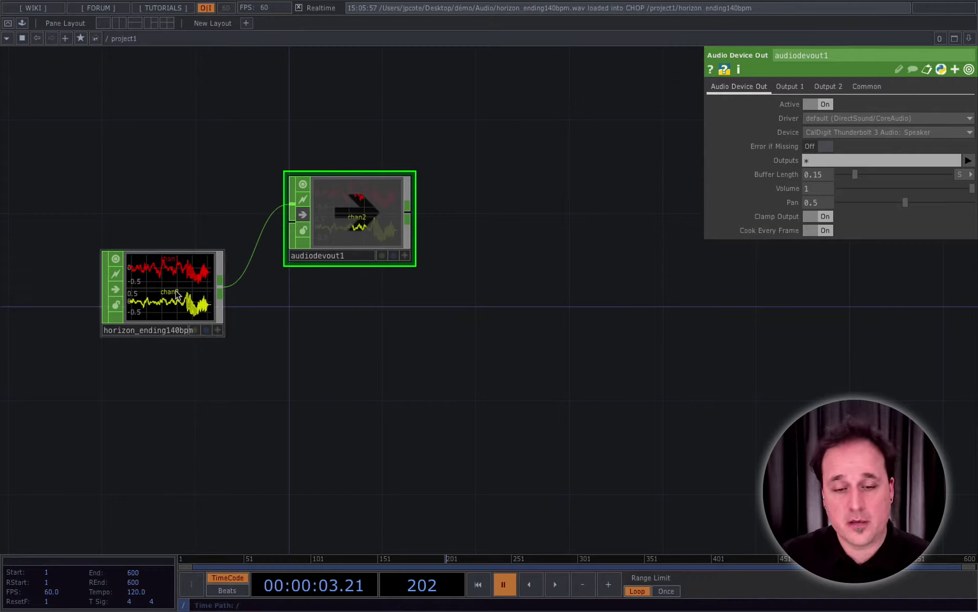
pyautogui.moveTo(162, 286); pyautogui.dragTo(151, 211)
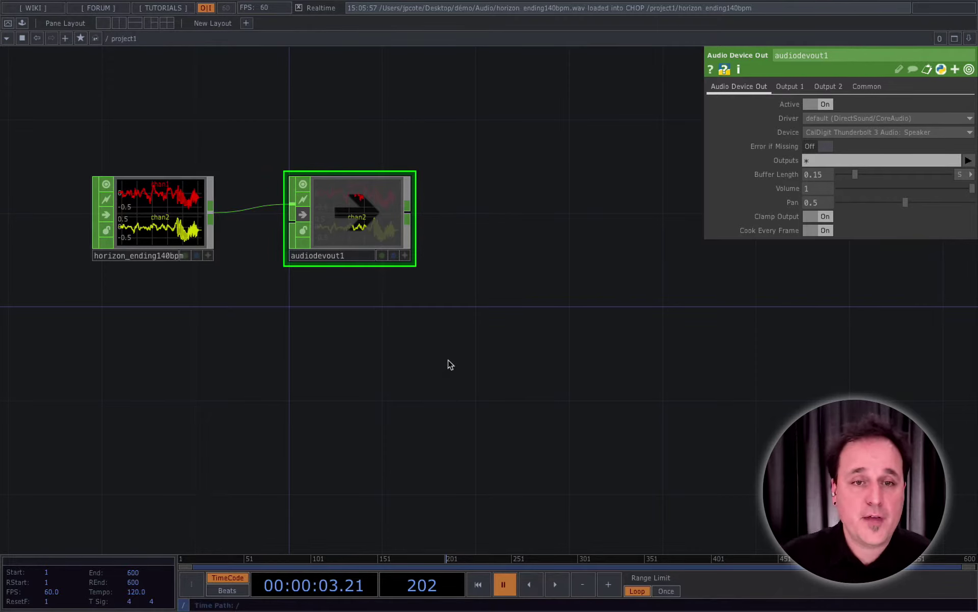
# Add an Analyze CHOP wired from the output of audiodevout1.
pyautogui.rightClick(409, 211)
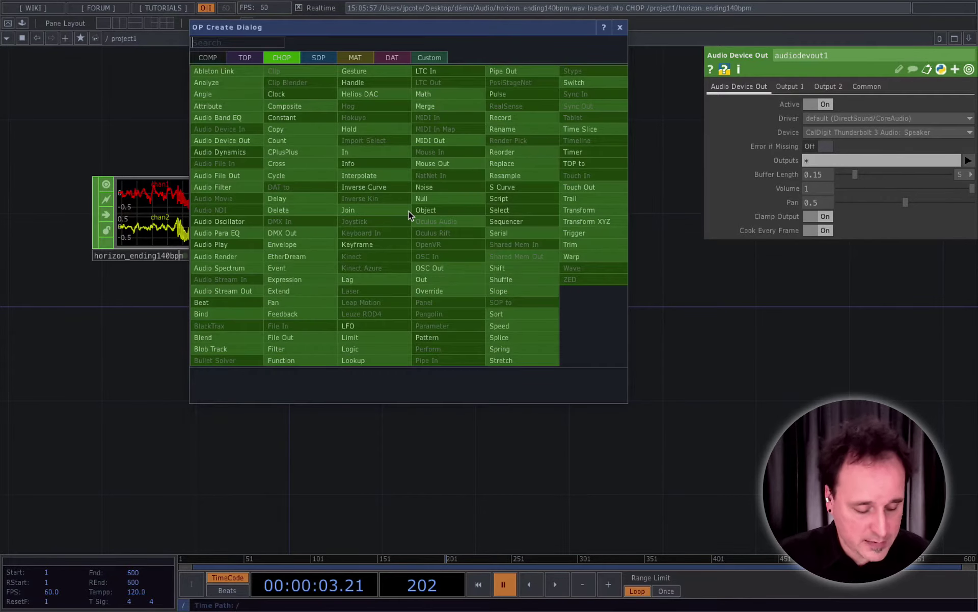
pyautogui.write('Ana')
pyautogui.press('Return')
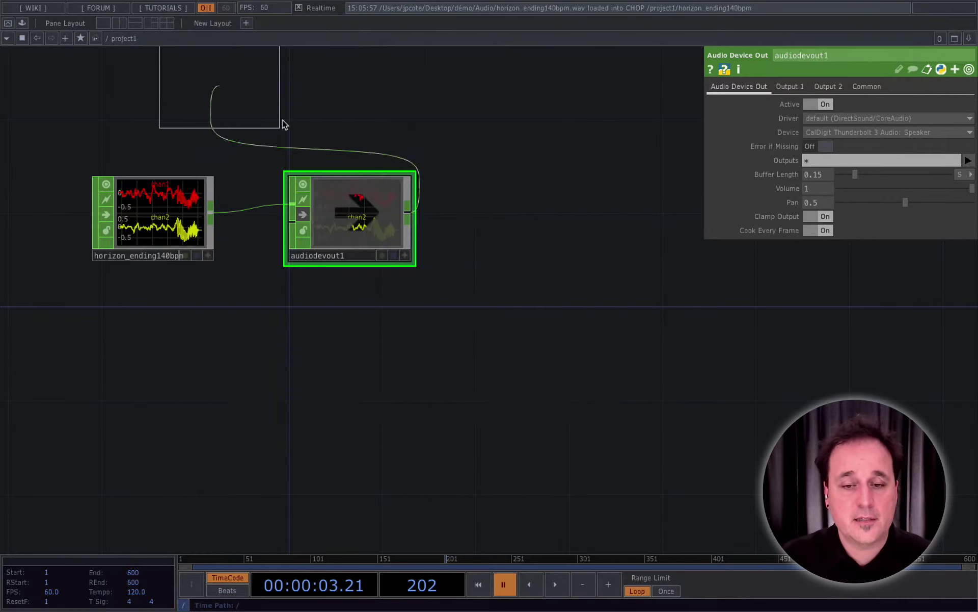
pyautogui.click(540, 218)
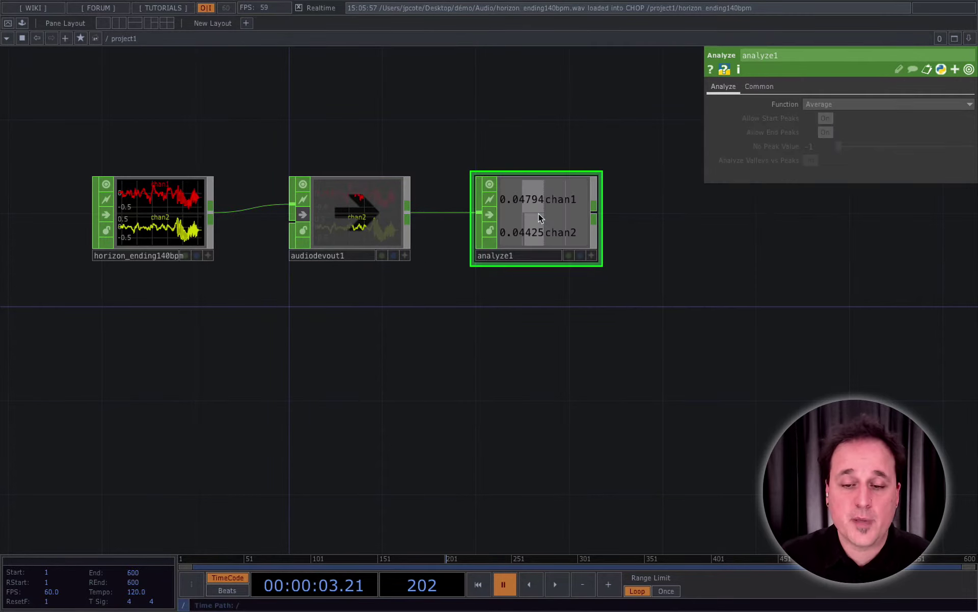
# Set the analysis function of analyze1 to RMS Power.
pyautogui.click(873, 104)
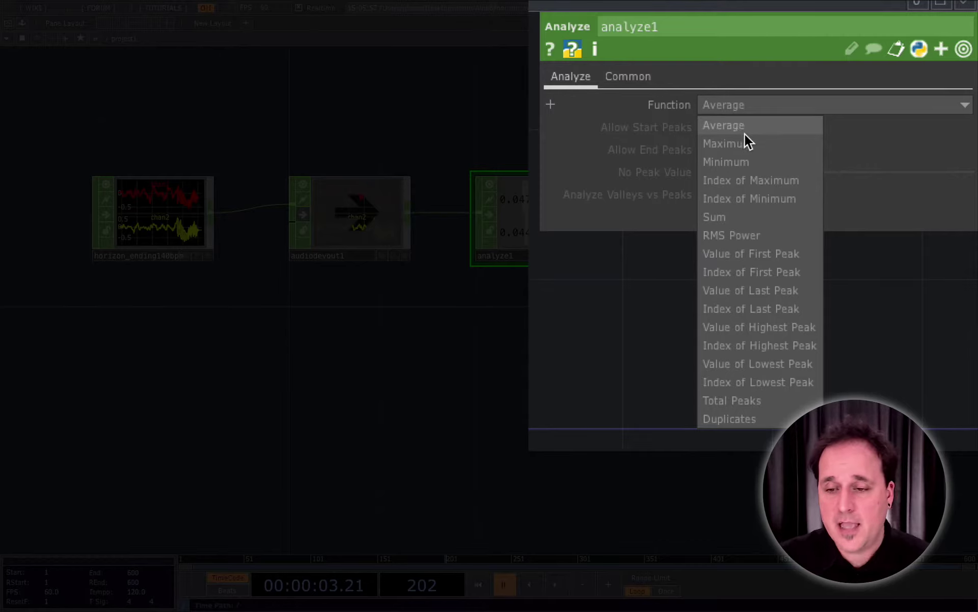
pyautogui.click(757, 236)
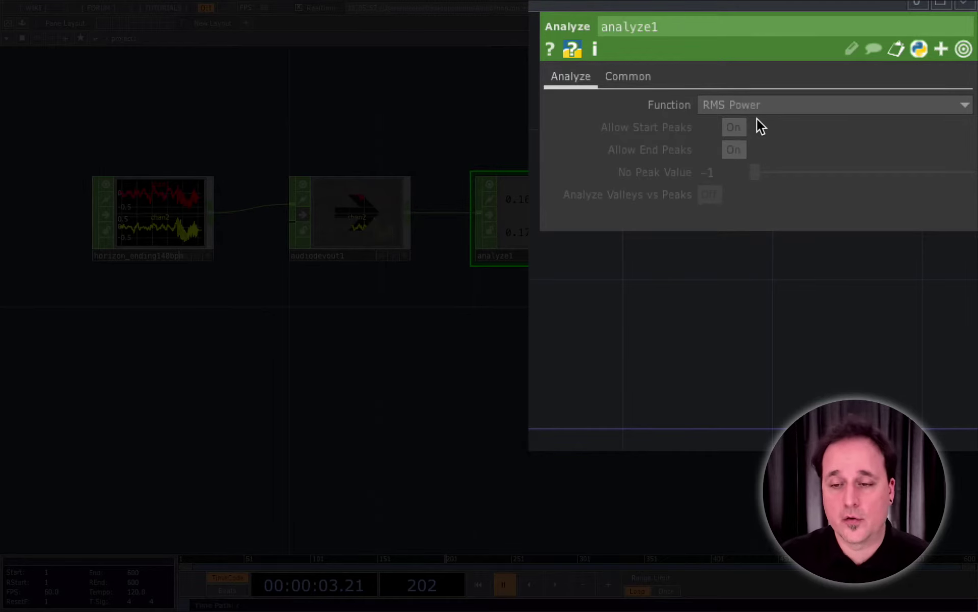
pyautogui.click(772, 104)
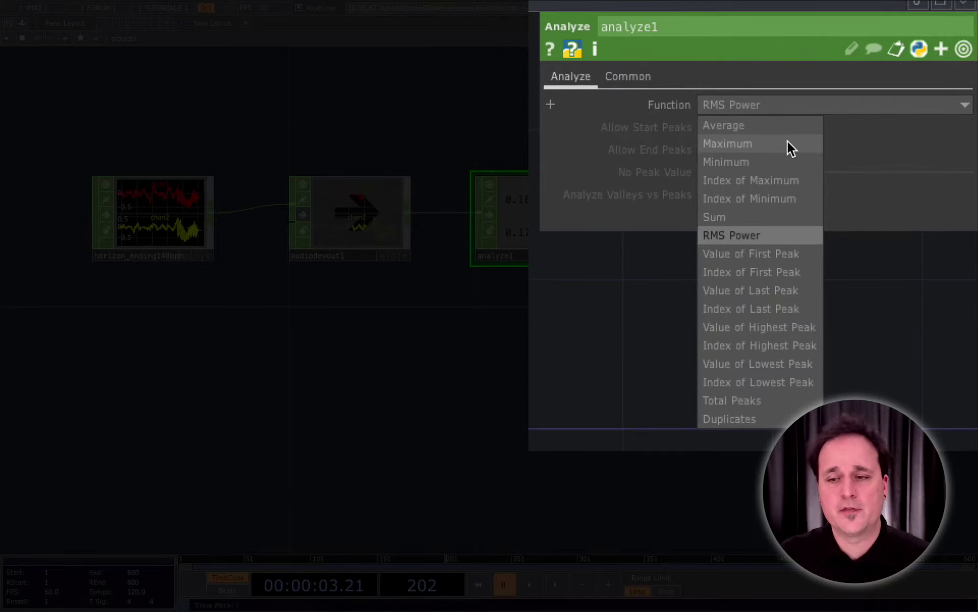
pyautogui.click(779, 236)
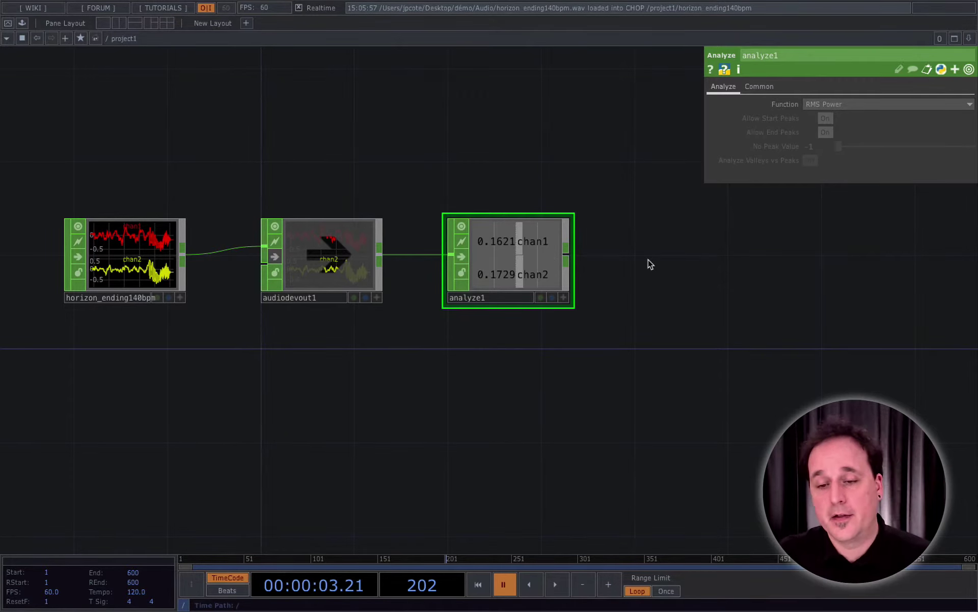
# Add a Circle TOP in the empty network area beyond analyze1, without wiring it.
pyautogui.scroll(-1, 653, 265)
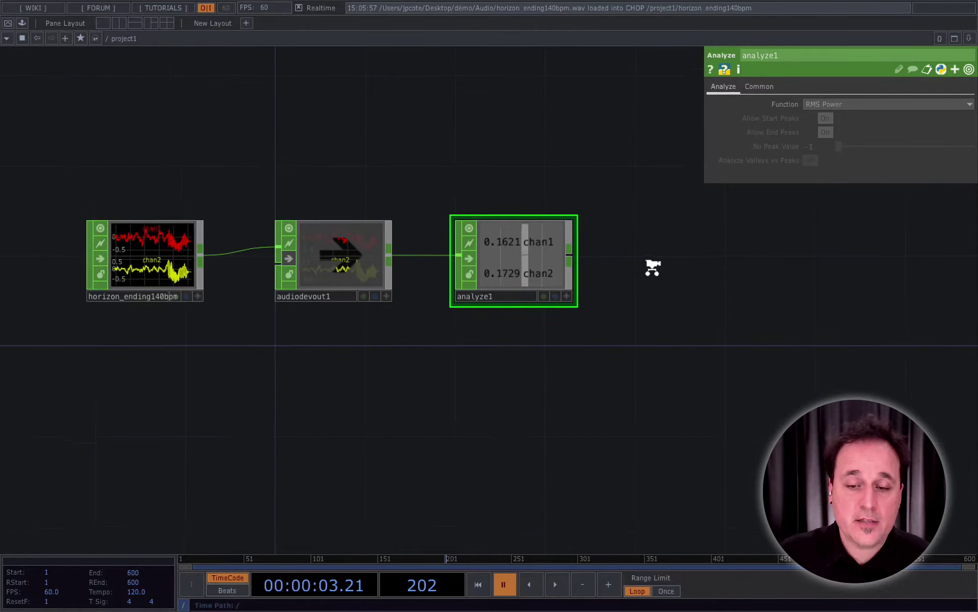
pyautogui.moveTo(706, 284); pyautogui.dragTo(634, 299)
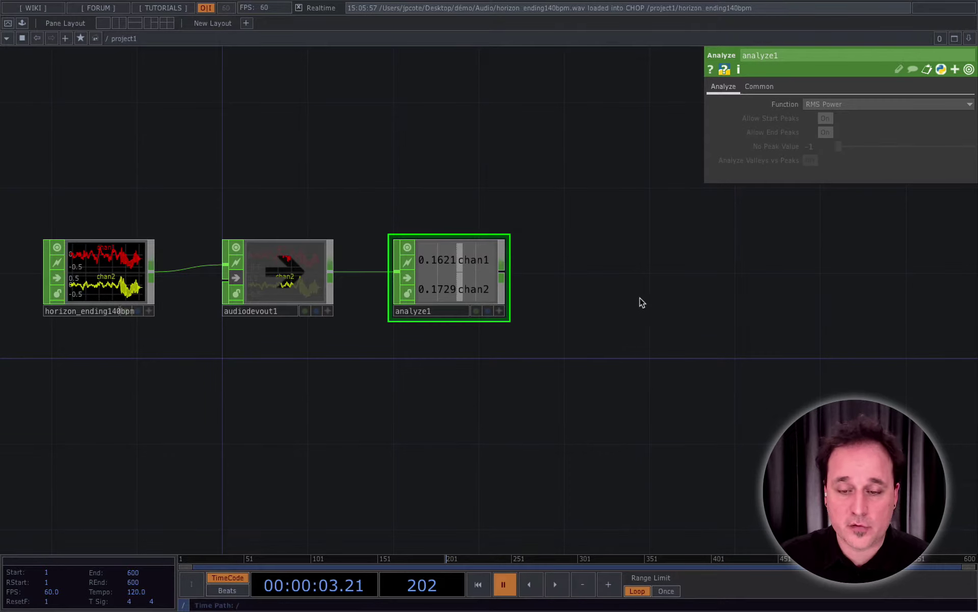
pyautogui.press('Tab')
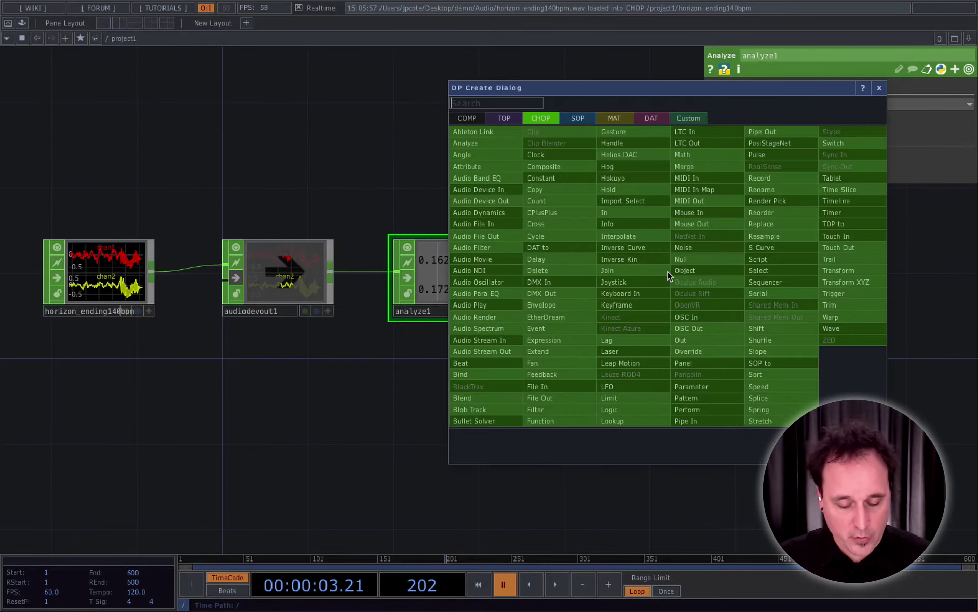
pyautogui.write('circ')
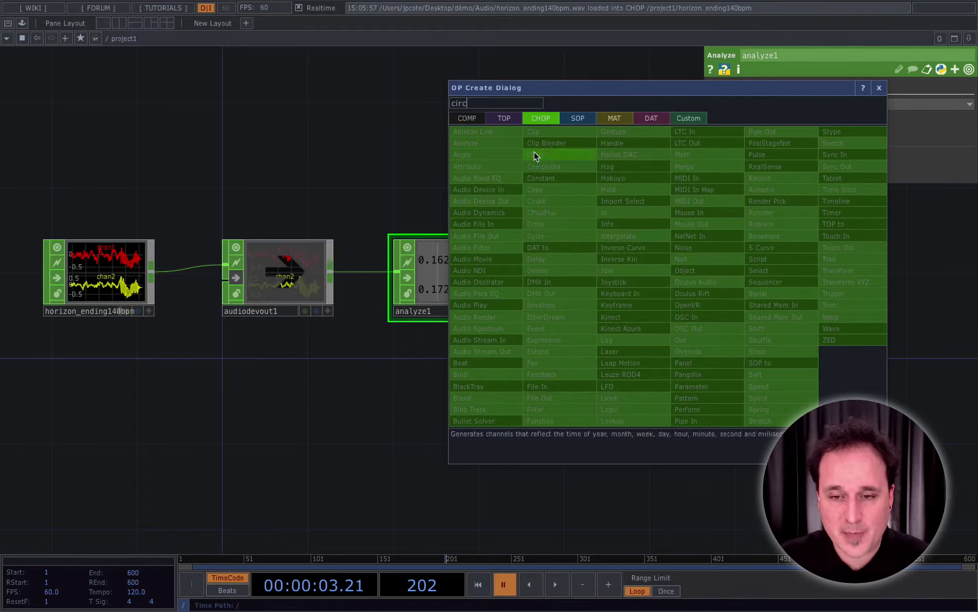
pyautogui.click(510, 119)
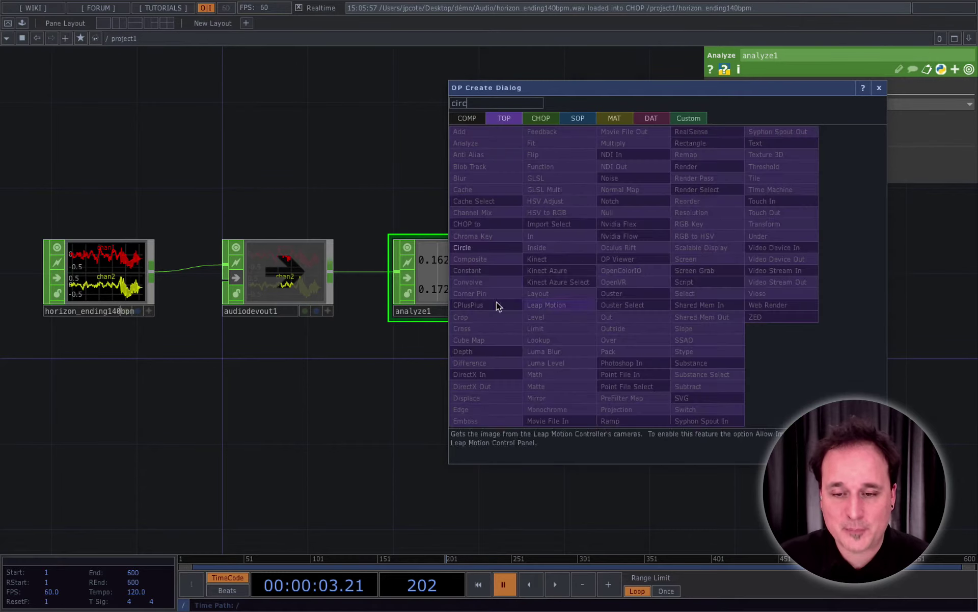
pyautogui.click(468, 248)
pyautogui.click(699, 280)
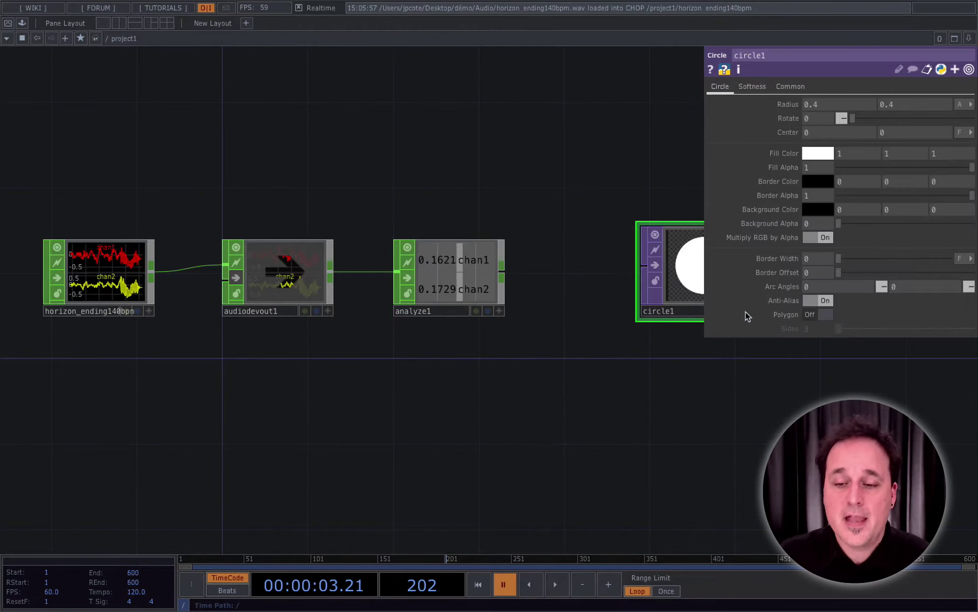
# Change the fill color of circle1 to black.
pyautogui.moveTo(625, 426); pyautogui.dragTo(630, 509)
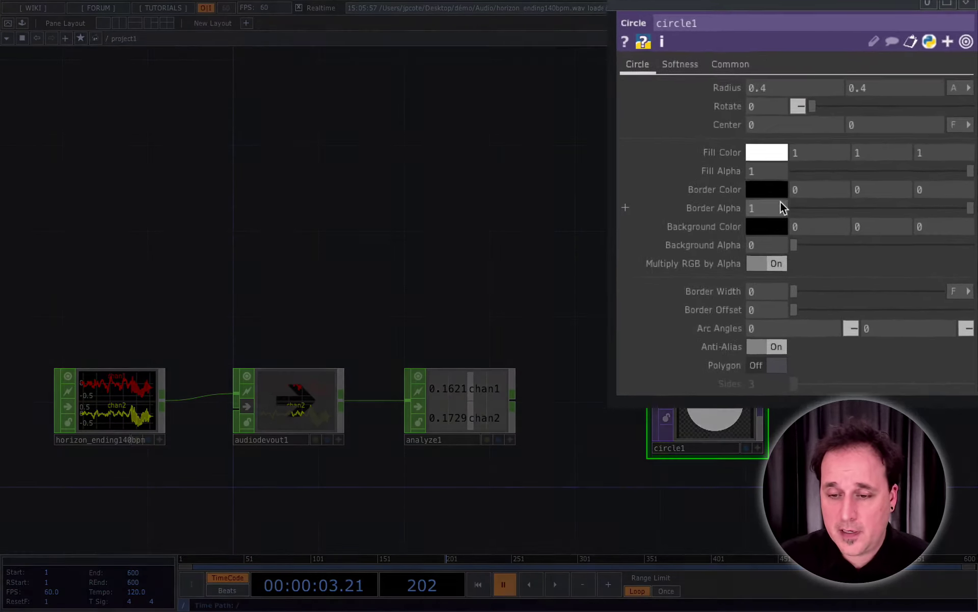
pyautogui.click(814, 152)
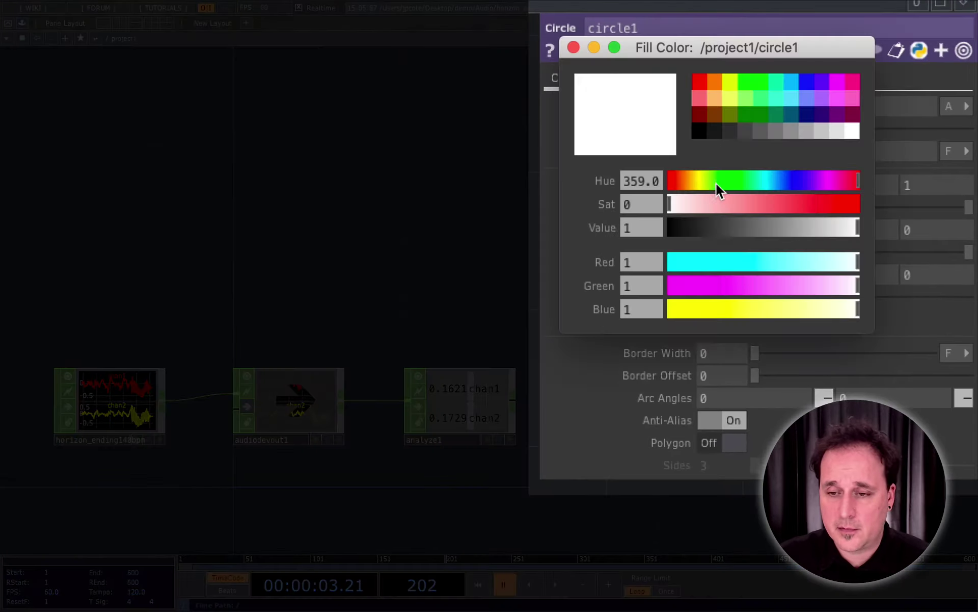
pyautogui.click(701, 129)
pyautogui.click(572, 48)
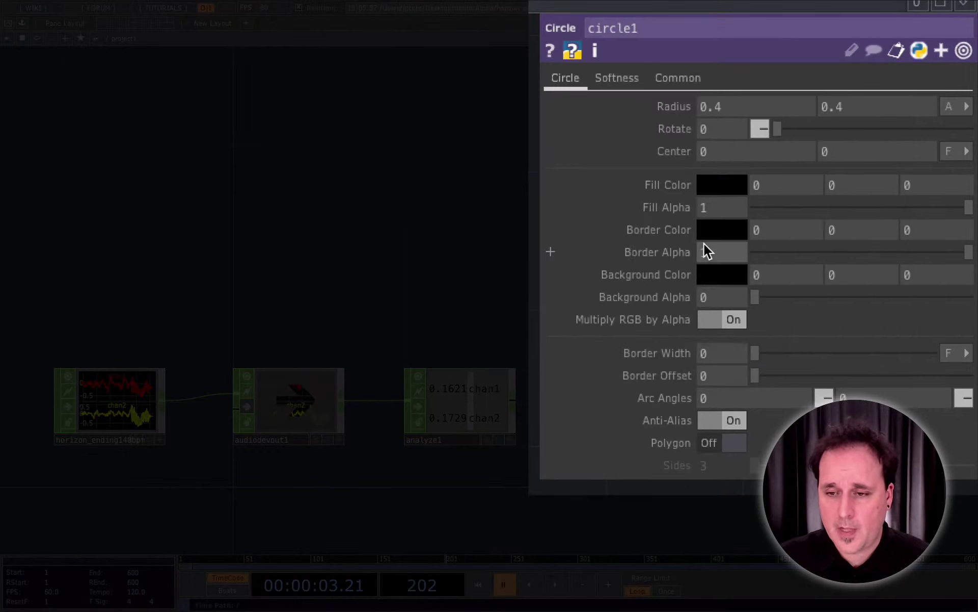
# Set the resolution of circle1 to 512 by 512.
pyautogui.click(718, 77)
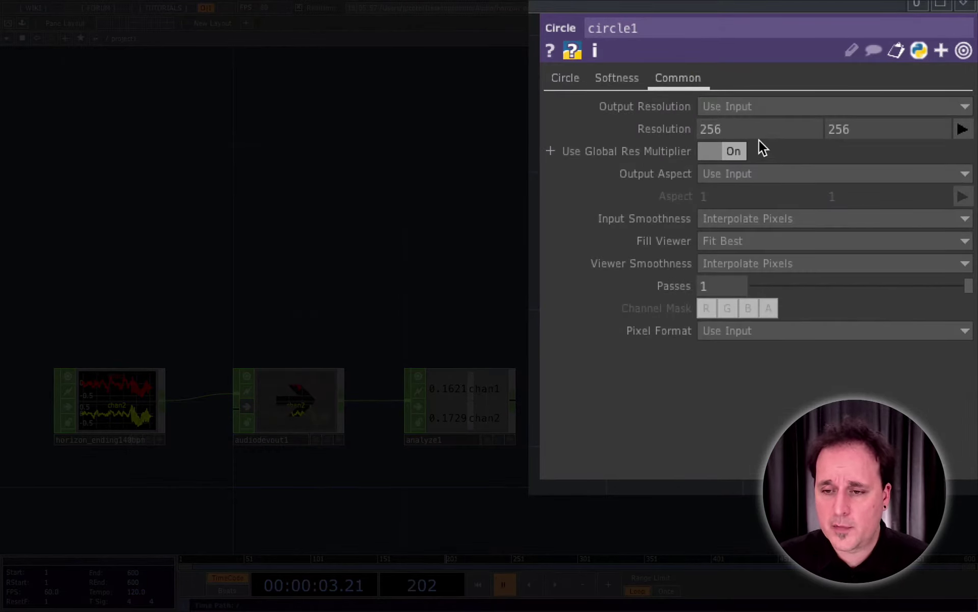
pyautogui.write('512')
pyautogui.press('Tab')
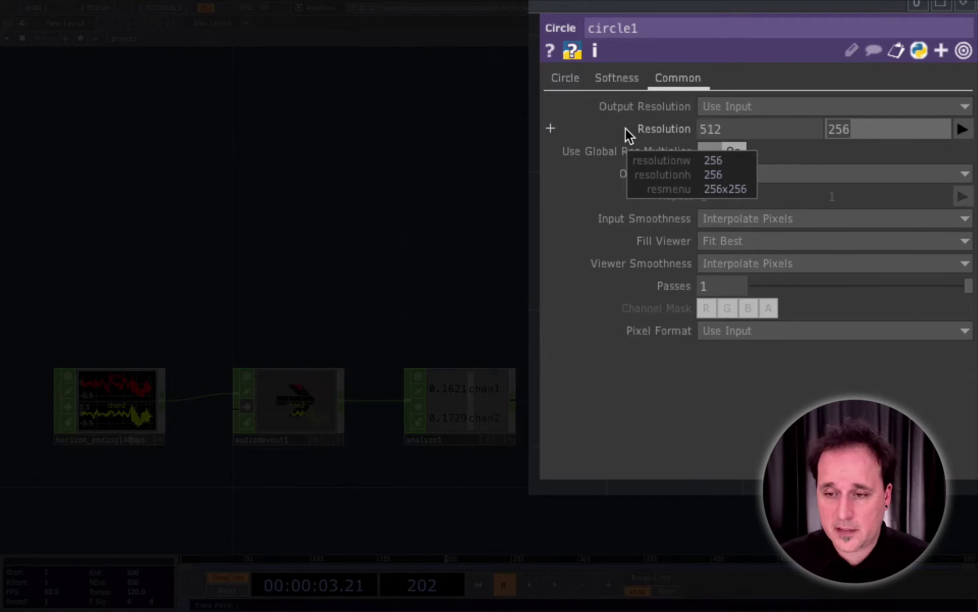
pyautogui.write('512')
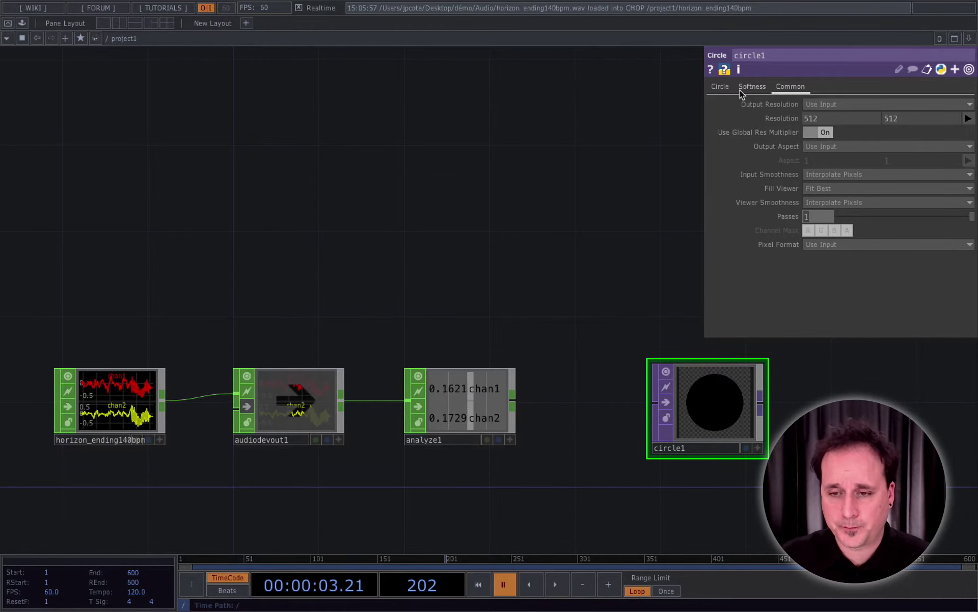
# Show the main shape parameters of circle1 and make the analyze1 node's viewer active.
pyautogui.click(720, 86)
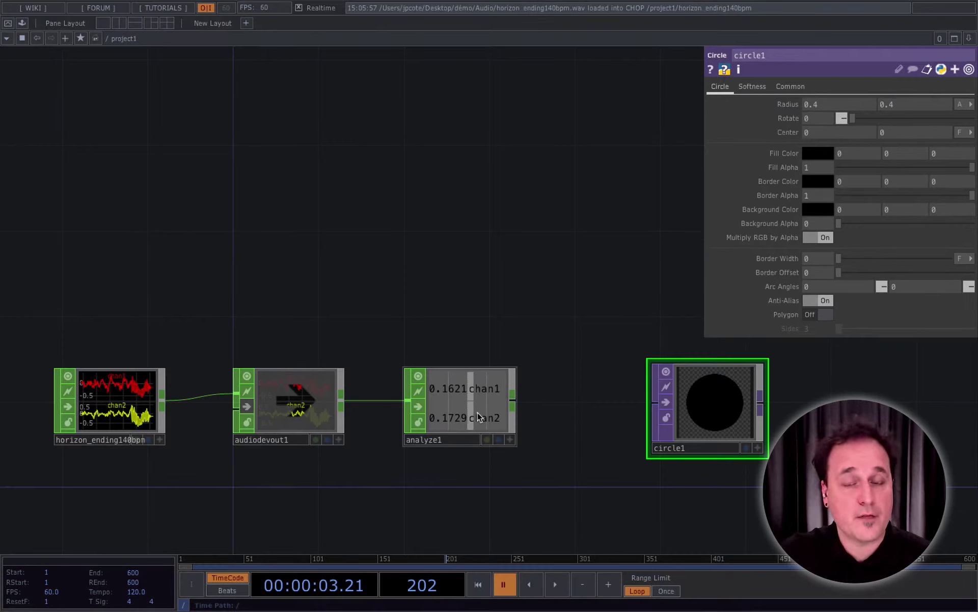
pyautogui.click(509, 440)
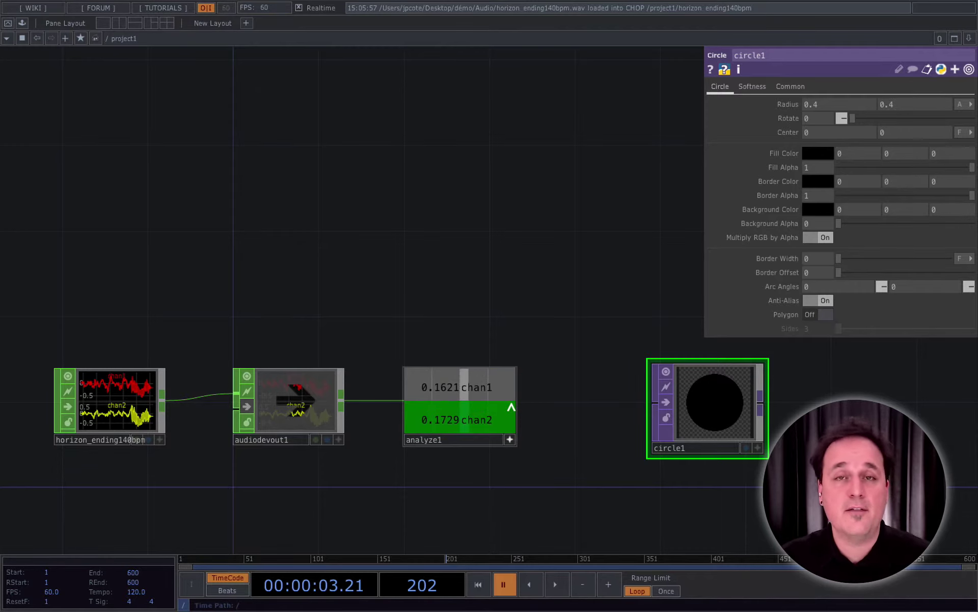
# Turn on Mono for the horizon_ending140bpm audio file node.
pyautogui.click(117, 397)
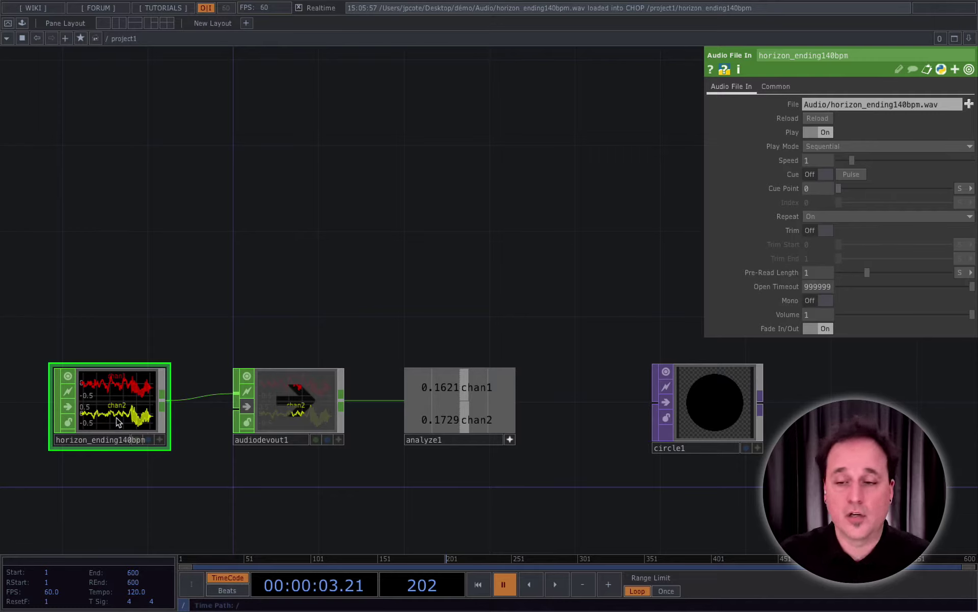
pyautogui.scroll(-3, 705, 374)
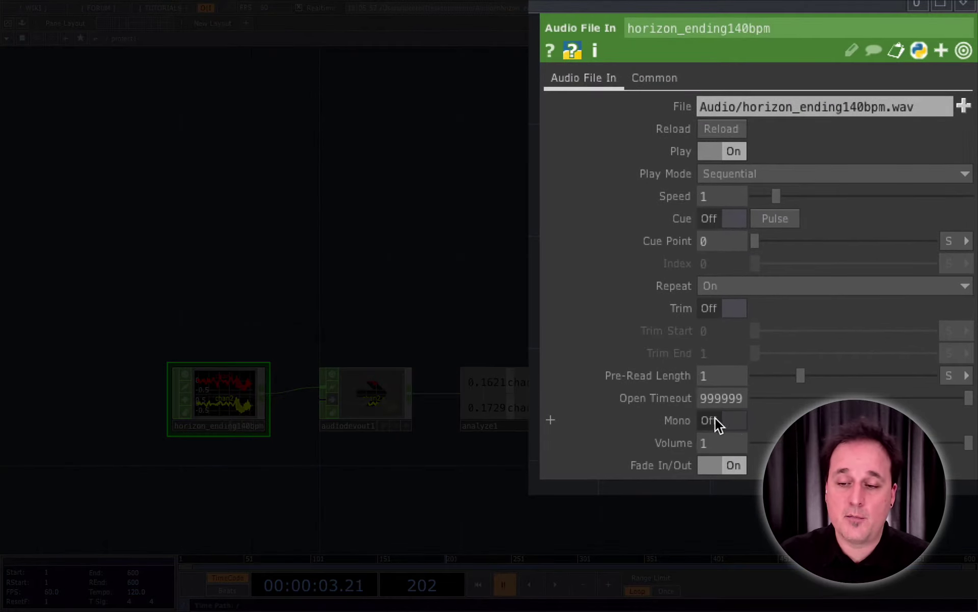
pyautogui.click(732, 421)
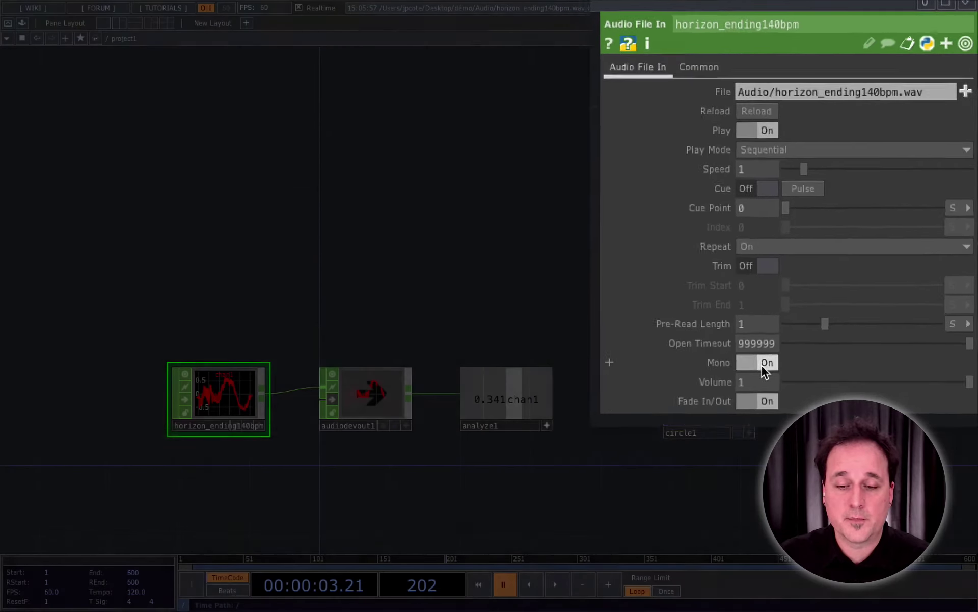
pyautogui.scroll(2, 408, 415)
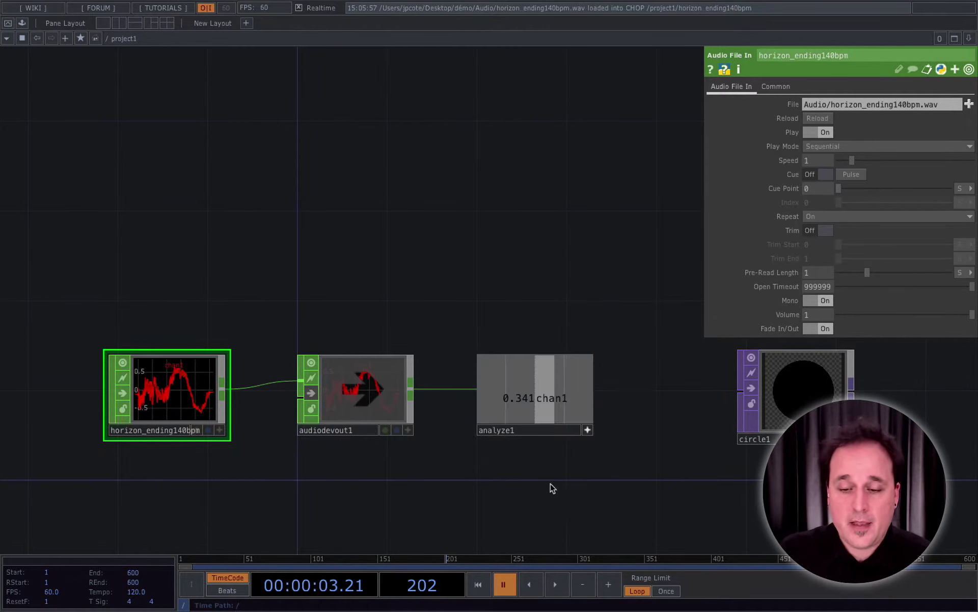
# Drive both radius values of circle1 with a CHOP reference to the analyze1 channel chan1.
pyautogui.moveTo(551, 483); pyautogui.dragTo(477, 484)
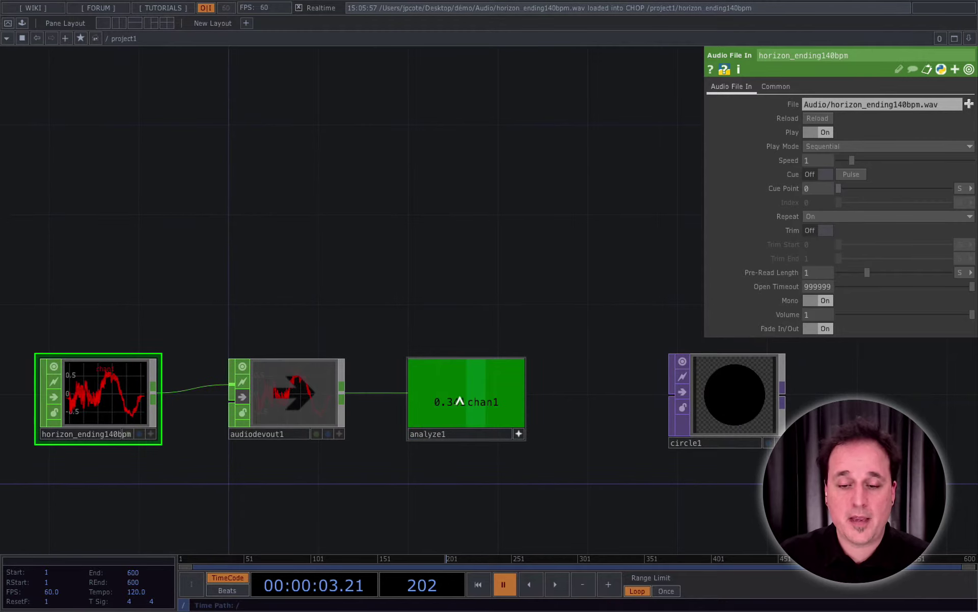
pyautogui.moveTo(463, 401); pyautogui.dragTo(787, 105)
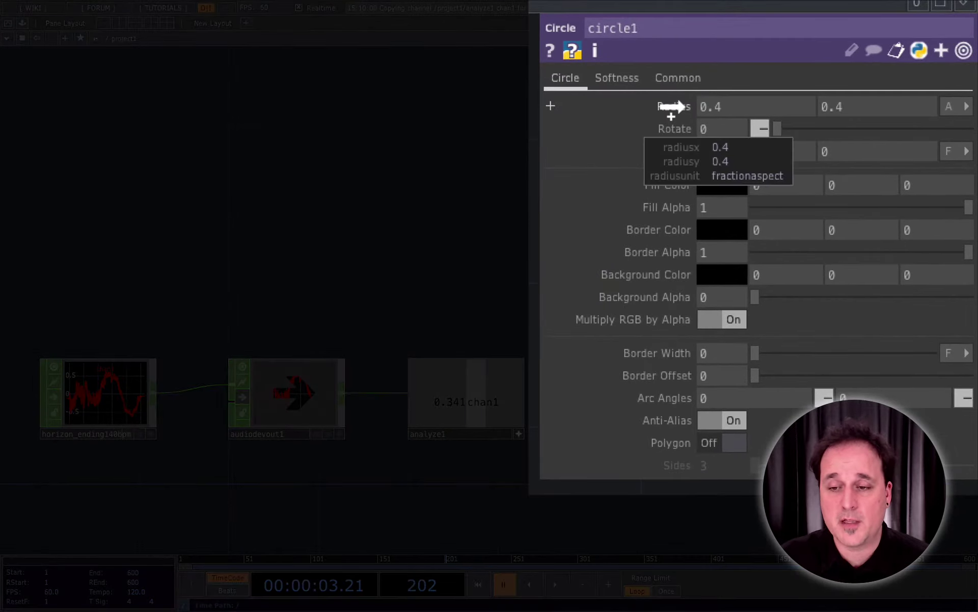
pyautogui.moveTo(683, 106); pyautogui.dragTo(684, 103)
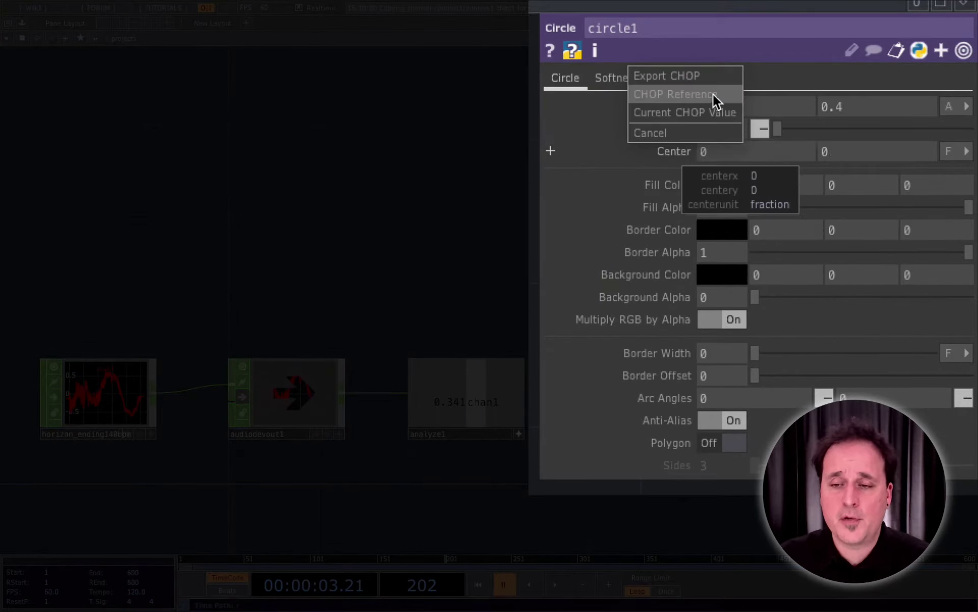
pyautogui.click(681, 95)
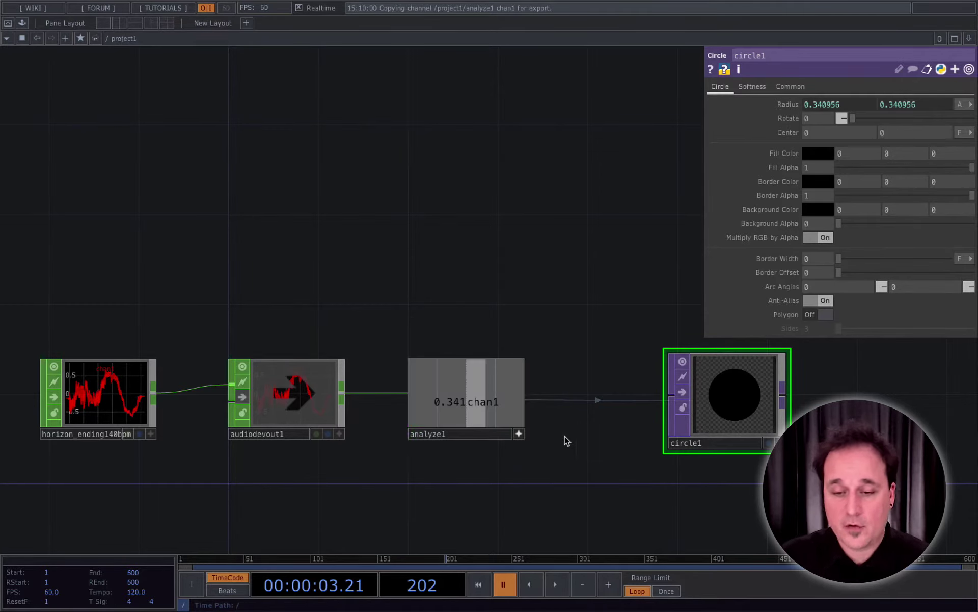
# Play the timeline to watch circle1 react to the audio level, and pause it again.
pyautogui.click(554, 587)
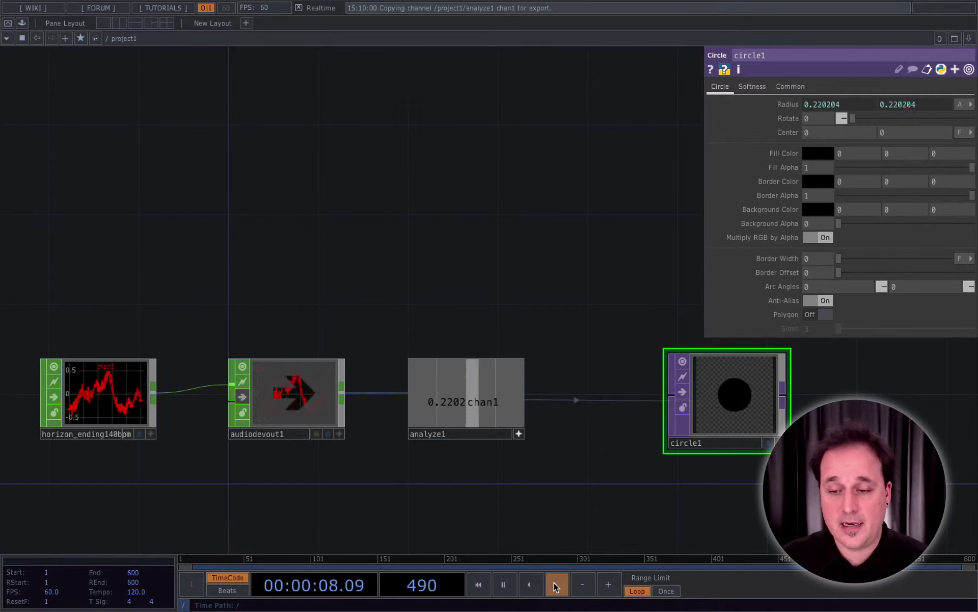
pyautogui.scroll(2, 753, 403)
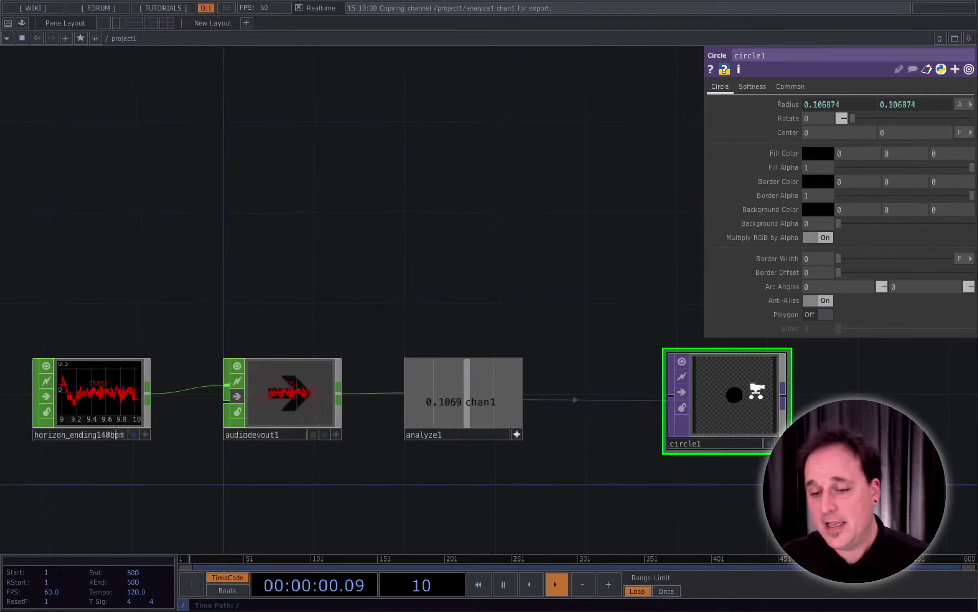
pyautogui.moveTo(634, 484); pyautogui.dragTo(663, 502)
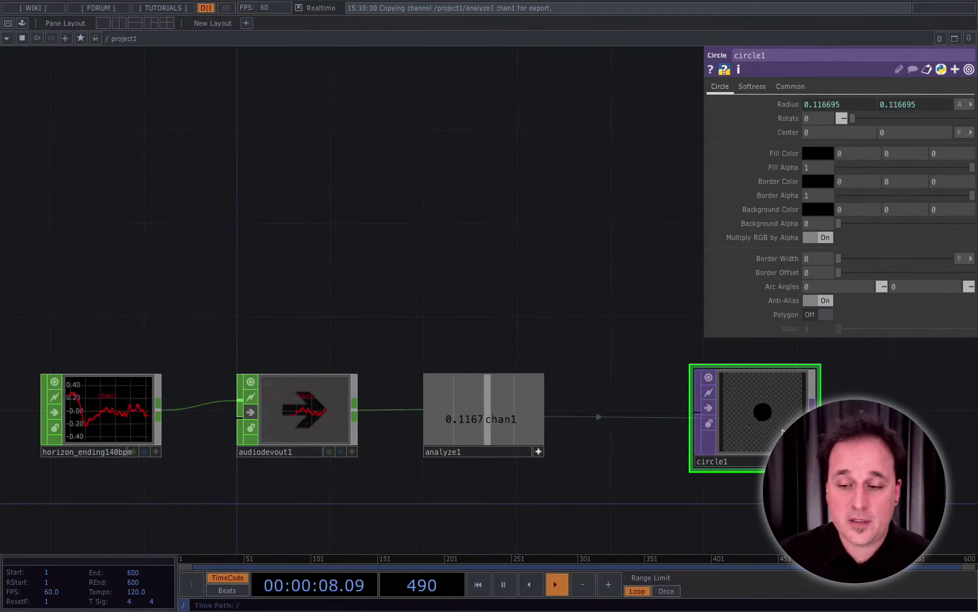
pyautogui.click(500, 578)
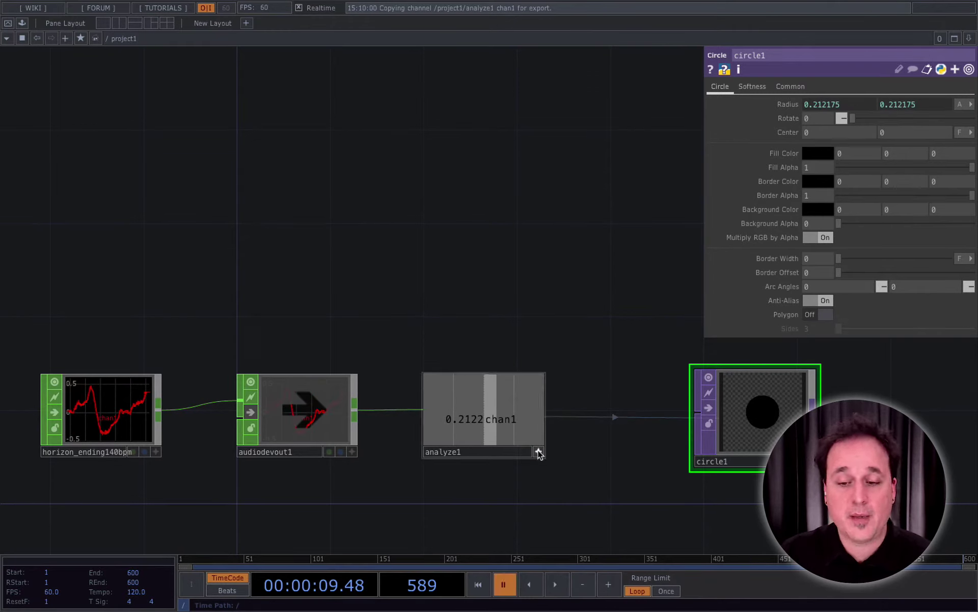
# Add a Filter CHOP fed by the analyze1 output and place it between analyze1 and circle1.
pyautogui.rightClick(543, 415)
pyautogui.write('fil')
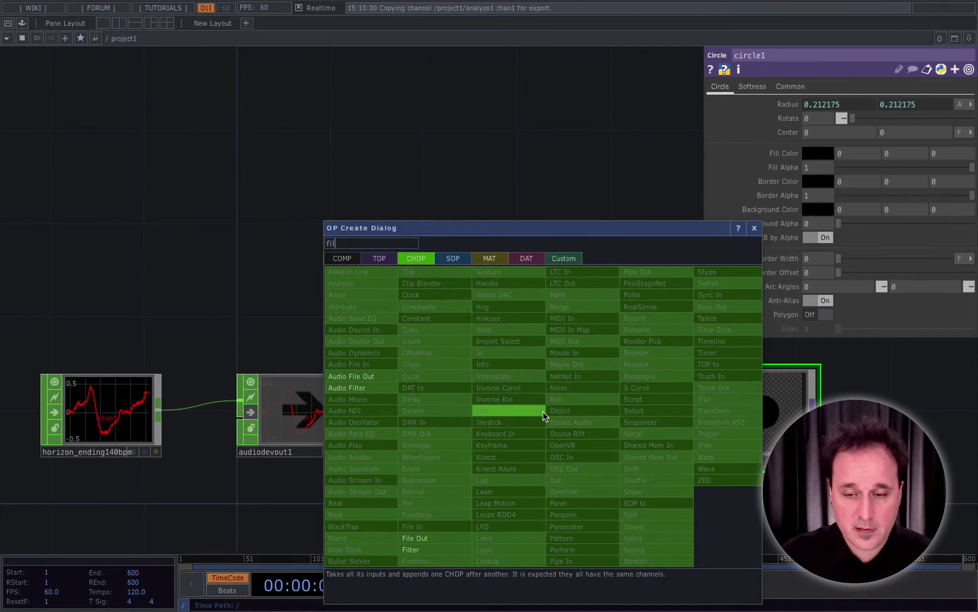
pyautogui.click(408, 549)
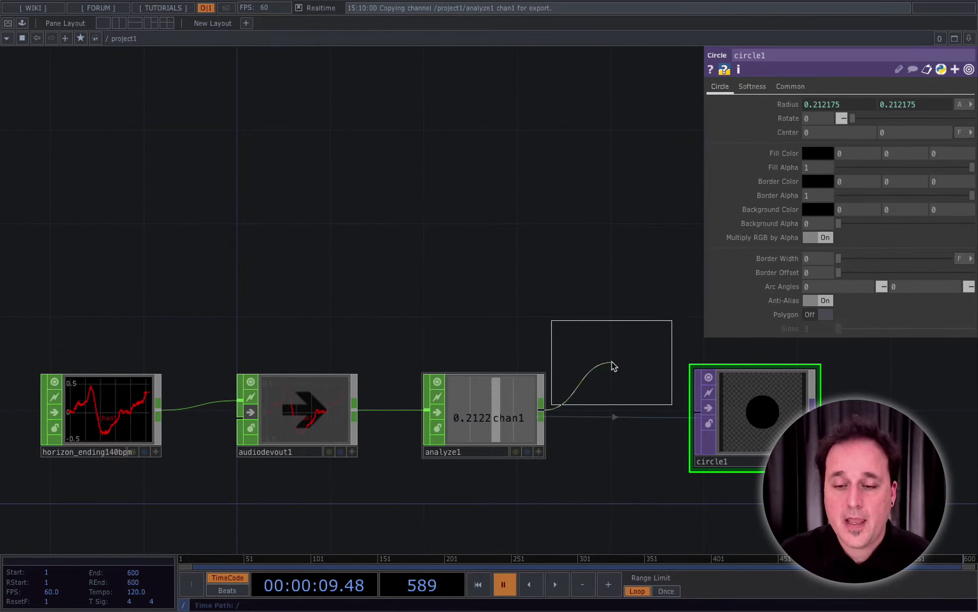
pyautogui.click(617, 416)
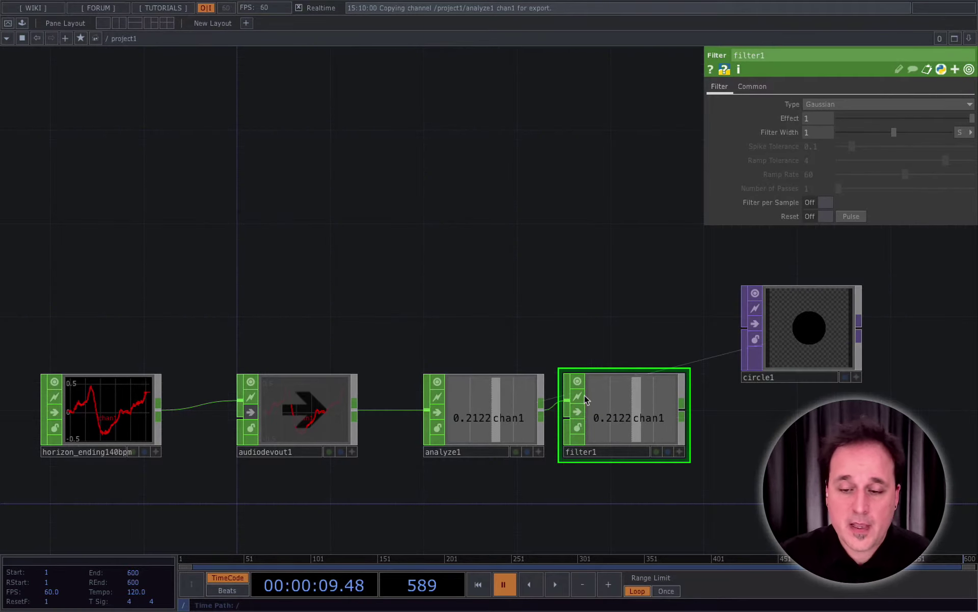
pyautogui.moveTo(599, 416); pyautogui.dragTo(627, 417)
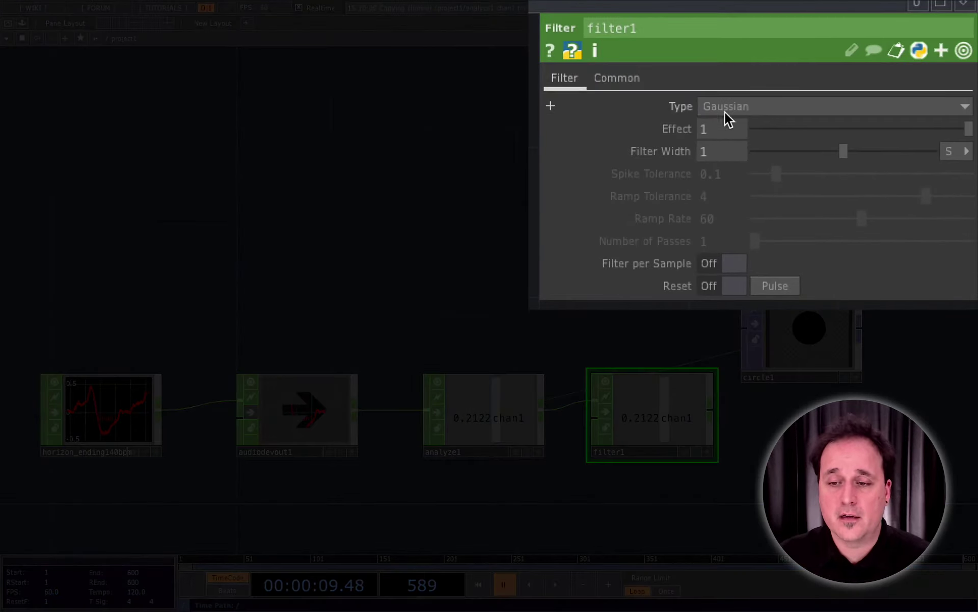
# Use the Gaussian type for filter1, test it with brief playback, and set its filter width to 0.2.
pyautogui.click(728, 108)
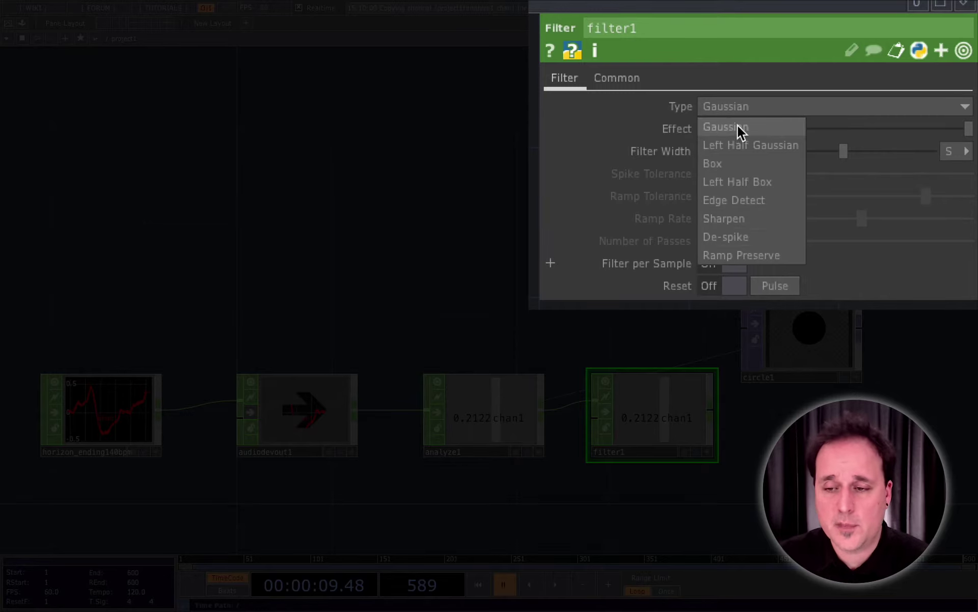
pyautogui.click(738, 125)
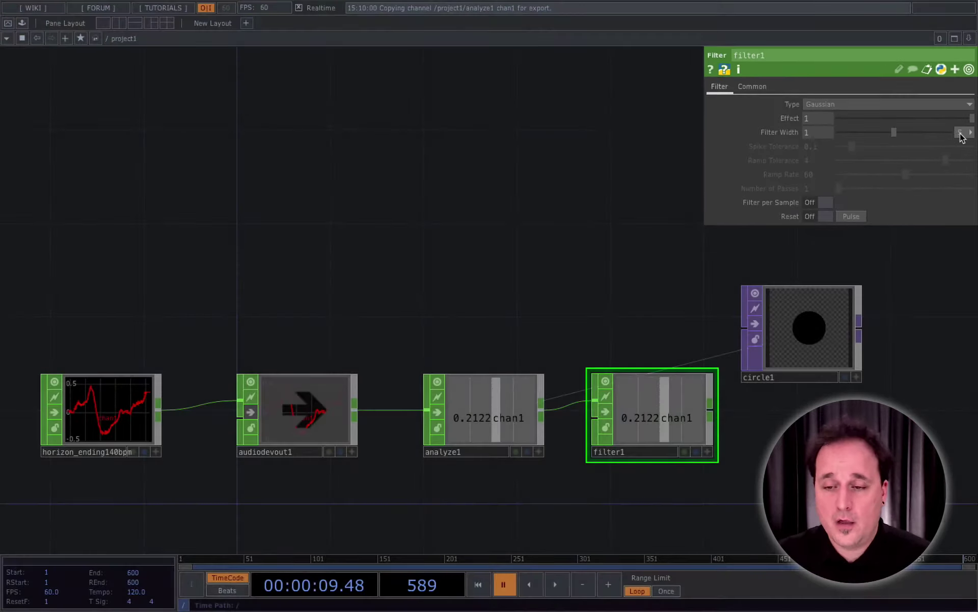
pyautogui.click(555, 585)
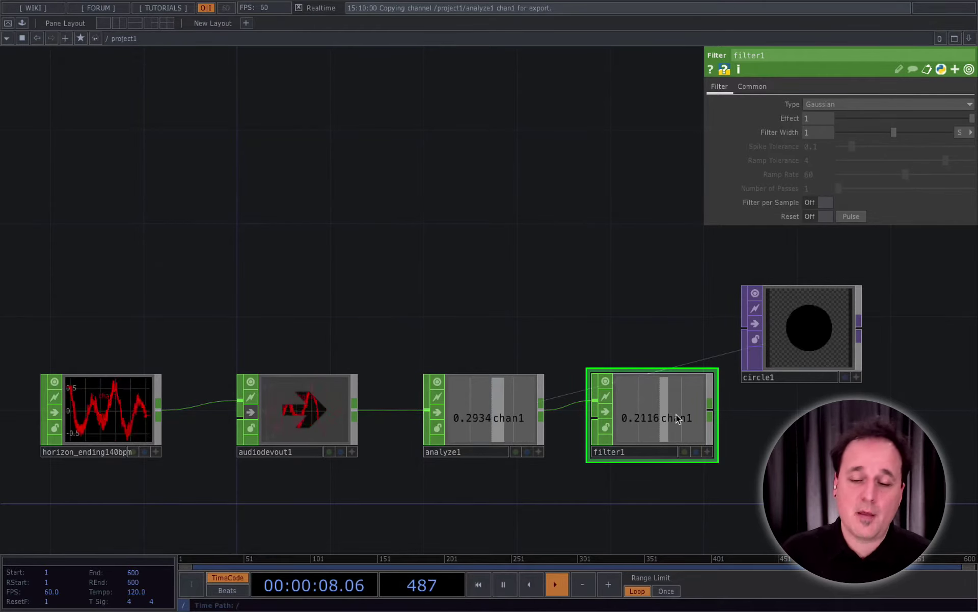
pyautogui.click(503, 589)
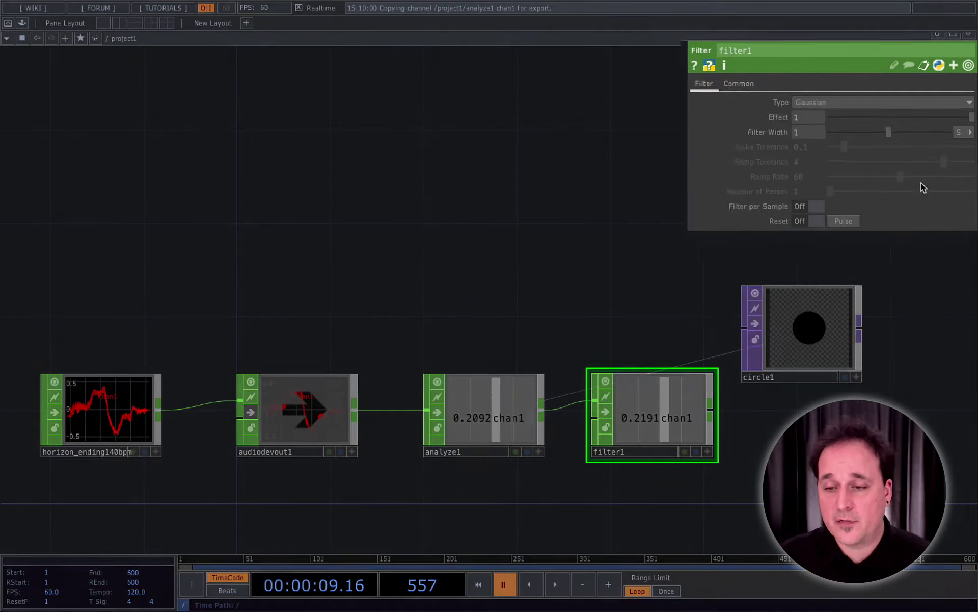
pyautogui.moveTo(845, 152); pyautogui.dragTo(772, 157)
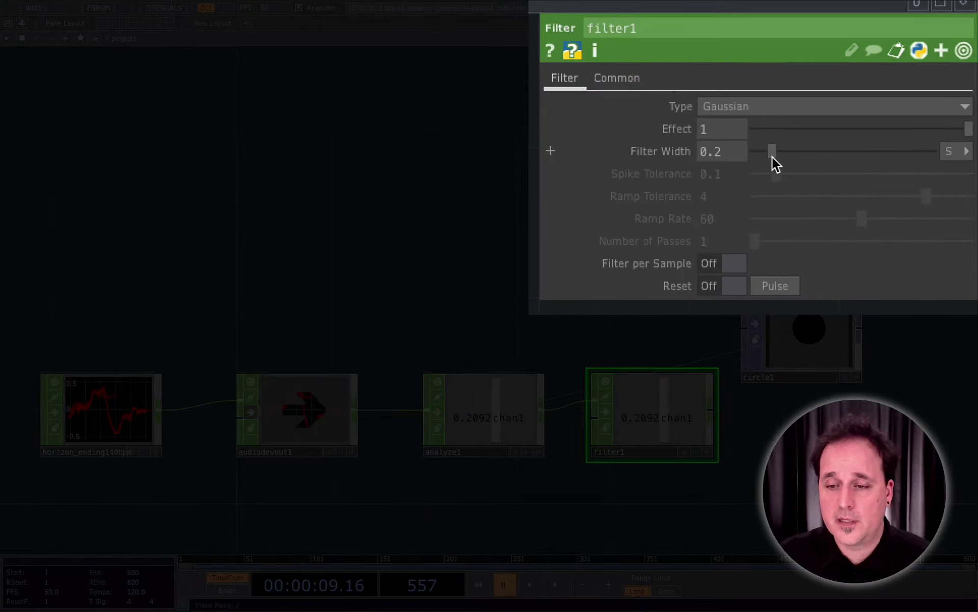
# With the timeline playing, replace circle1's radius reference with a CHOP reference to filter1's chan1, and place circle1 in line after filter1.
pyautogui.click(556, 590)
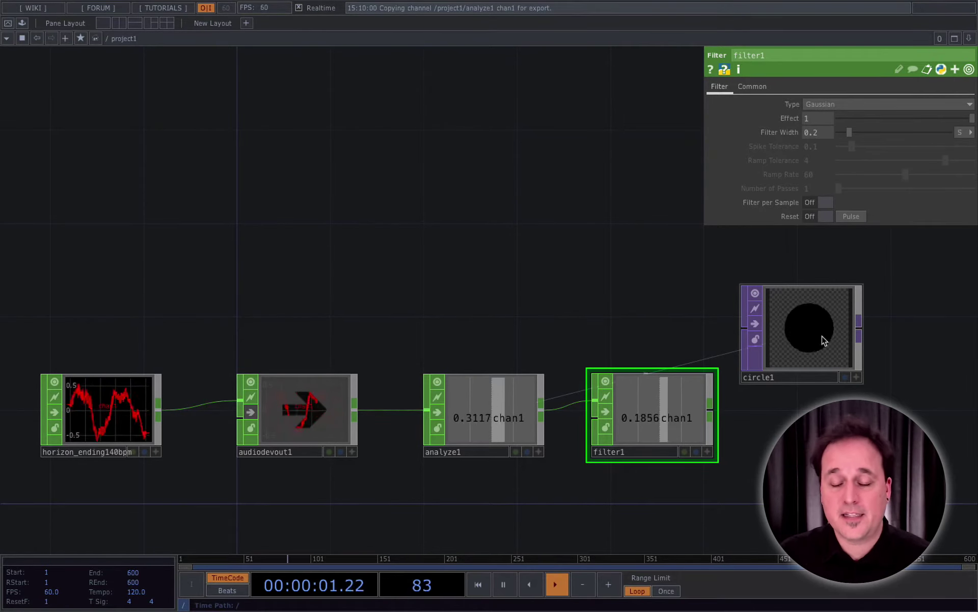
pyautogui.moveTo(828, 353); pyautogui.dragTo(658, 271)
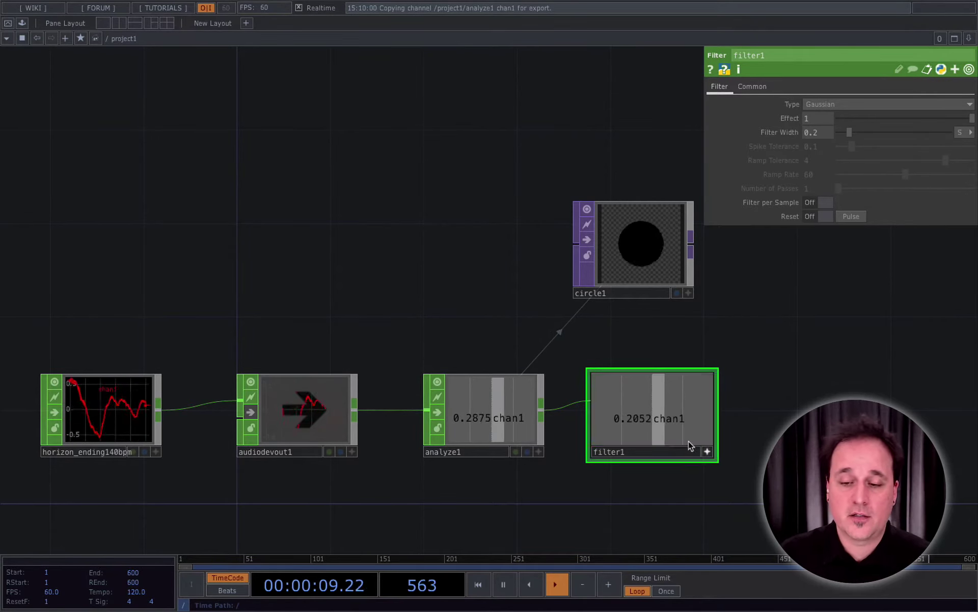
pyautogui.click(707, 452)
pyautogui.moveTo(651, 409); pyautogui.dragTo(790, 99)
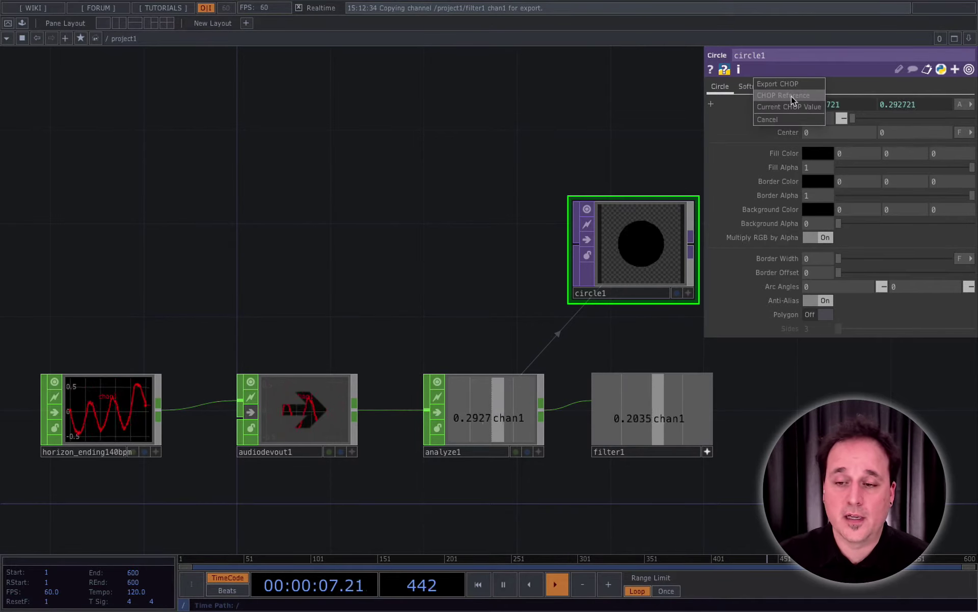
pyautogui.click(791, 96)
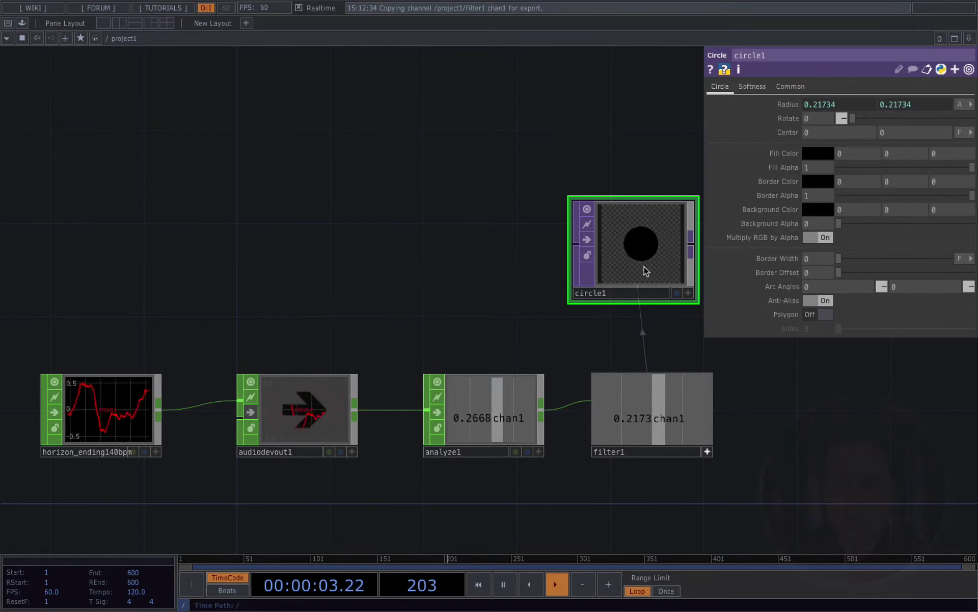
pyautogui.moveTo(645, 267); pyautogui.dragTo(824, 431)
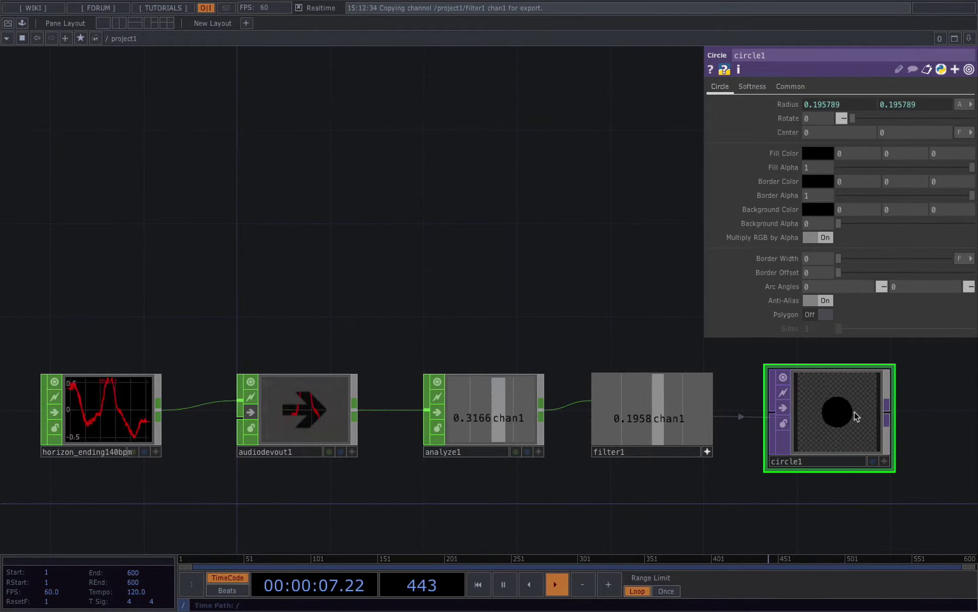
pyautogui.moveTo(856, 409); pyautogui.dragTo(857, 412)
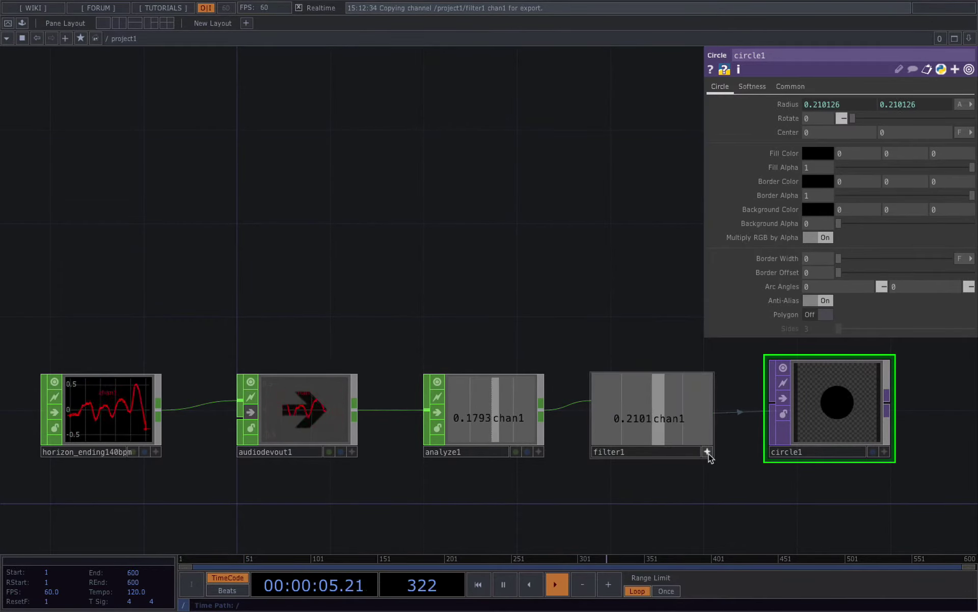
# Try different smoothing amounts on filter1 and set its filter width to 0.16.
pyautogui.click(662, 427)
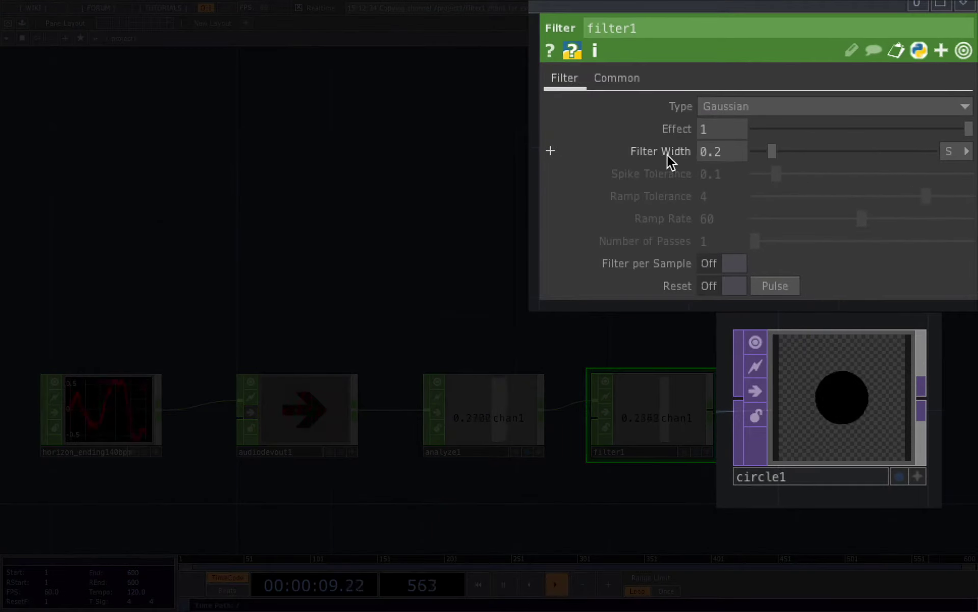
pyautogui.middleClick(668, 151)
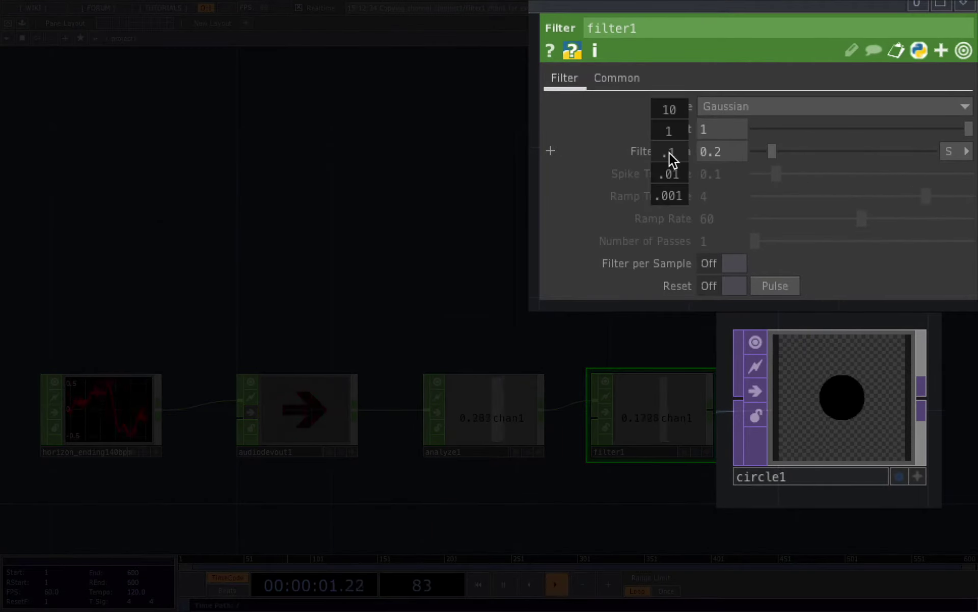
pyautogui.moveTo(677, 158); pyautogui.dragTo(723, 153, button='middle')
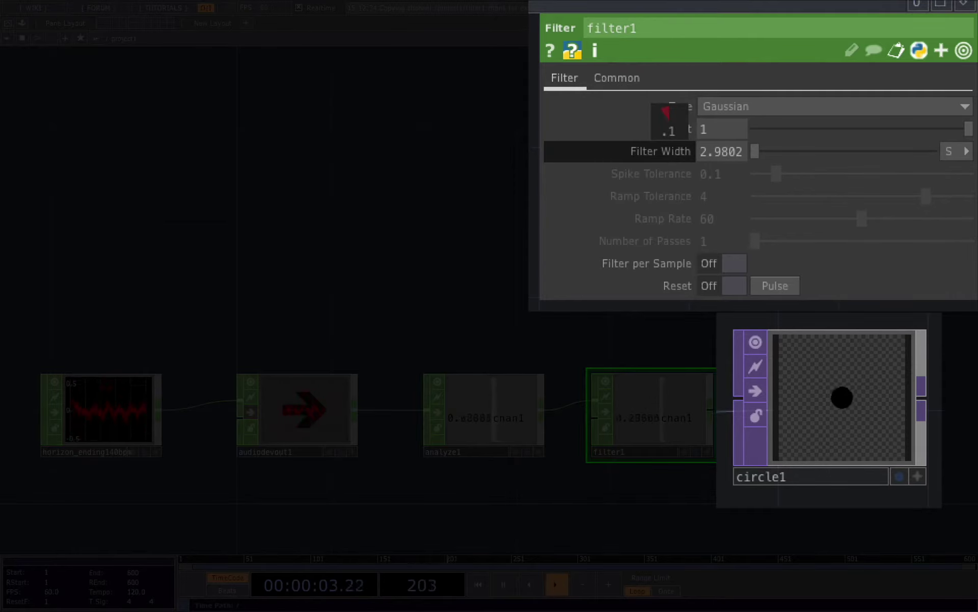
pyautogui.moveTo(666, 113); pyautogui.dragTo(668, 109, button='middle')
pyautogui.moveTo(672, 162); pyautogui.dragTo(683, 131, button='middle')
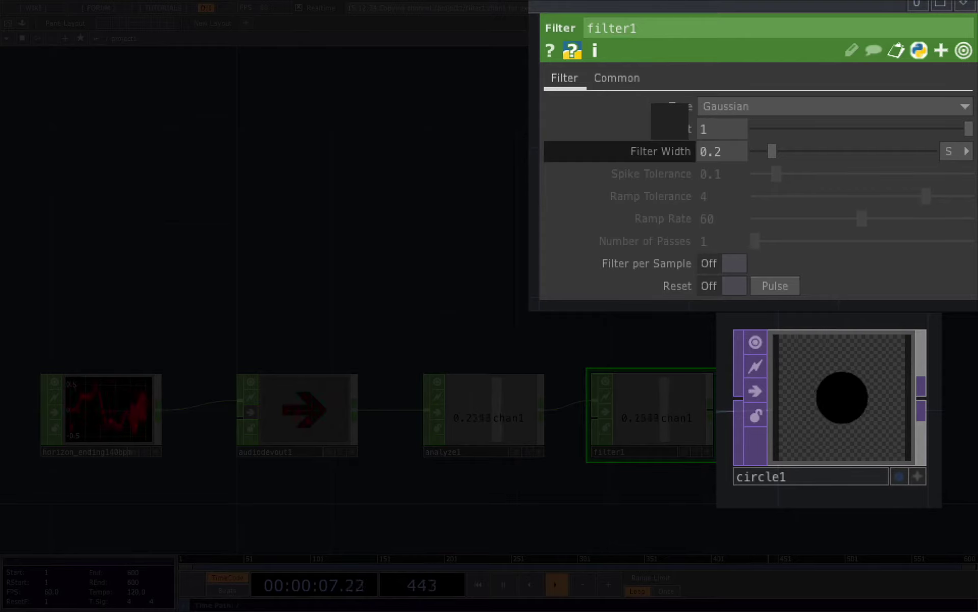
pyautogui.moveTo(663, 157); pyautogui.dragTo(674, 145, button='middle')
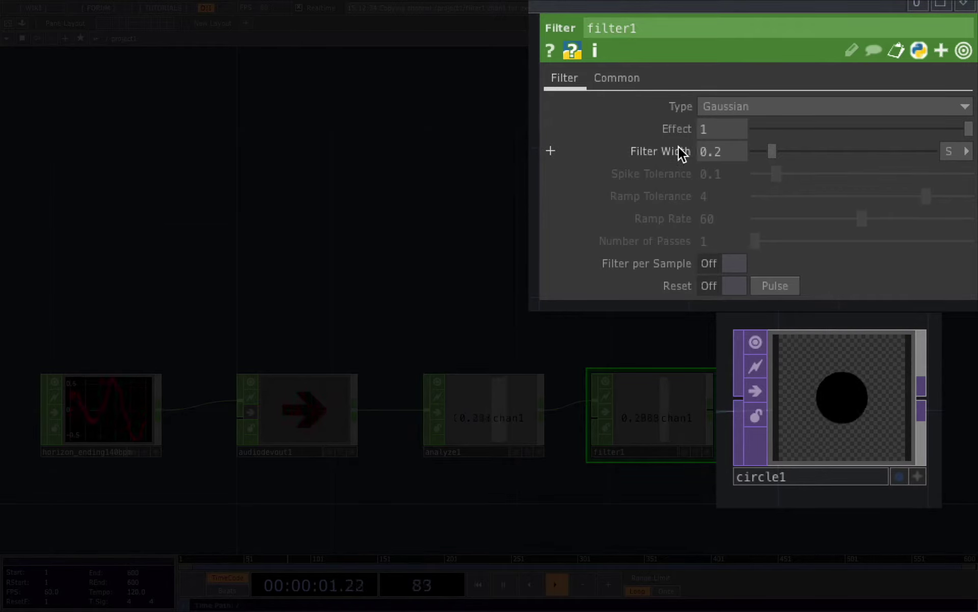
pyautogui.moveTo(671, 149); pyautogui.dragTo(658, 178, button='middle')
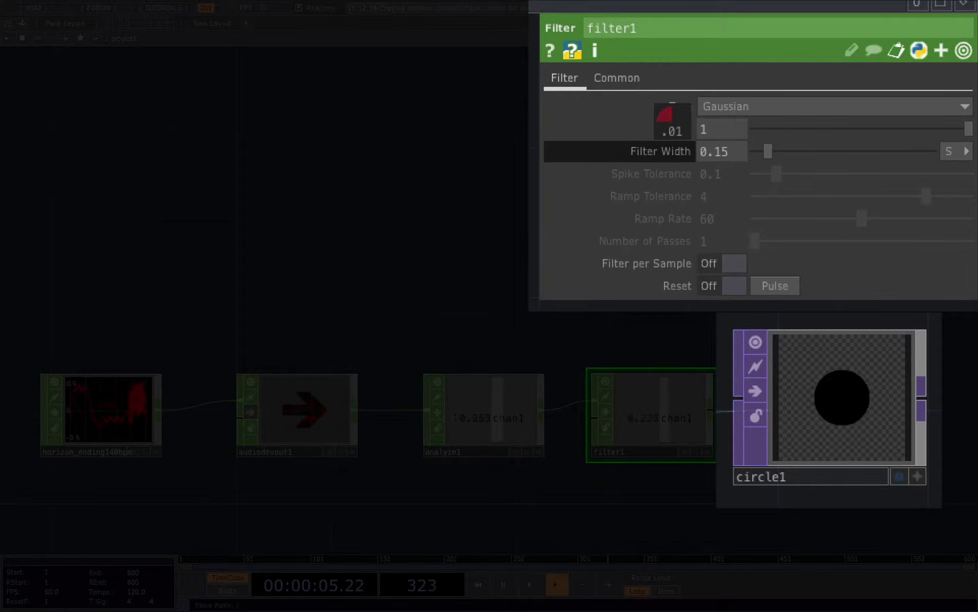
pyautogui.moveTo(672, 151); pyautogui.dragTo(675, 156, button='middle')
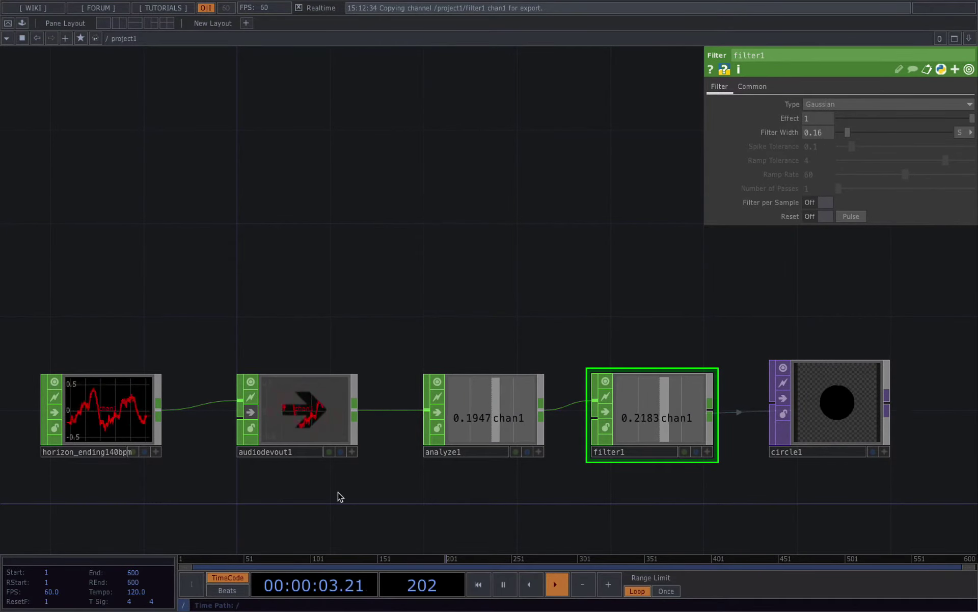
# Disable the bypass on audiodevout1 to listen to the audio alongside the circle, and bypass the node again.
pyautogui.click(251, 414)
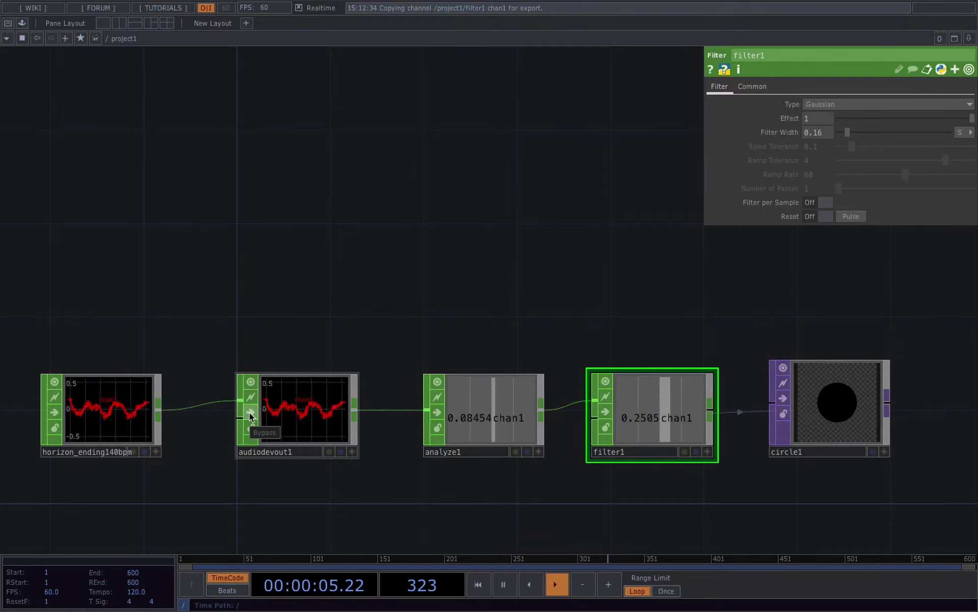
pyautogui.click(251, 413)
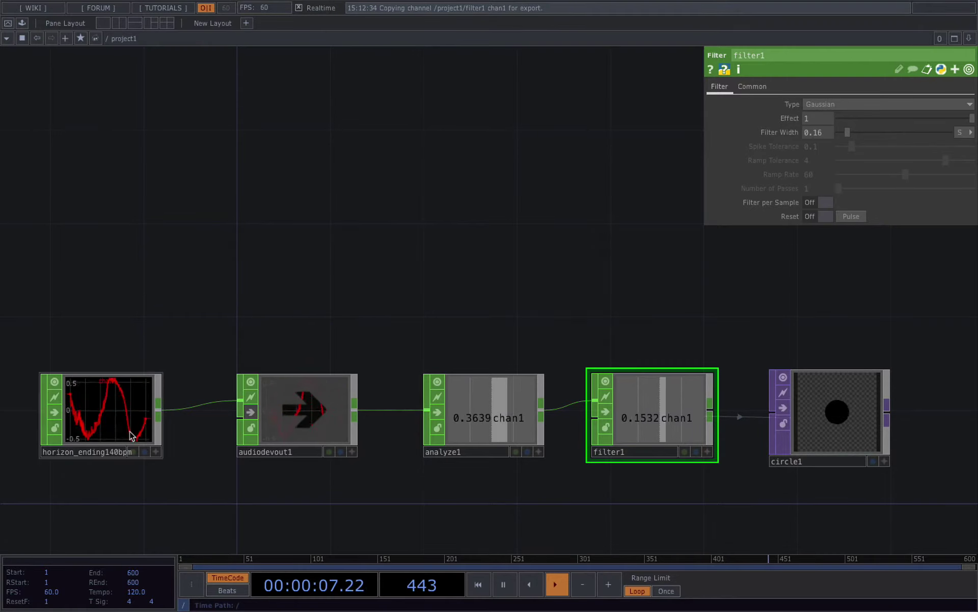
# Move the whole row of nodes from the audio file to circle1 higher in the network, frame it, and clear the multiple selection.
pyautogui.moveTo(937, 344); pyautogui.dragTo(120, 503)
pyautogui.moveTo(136, 452); pyautogui.dragTo(125, 323)
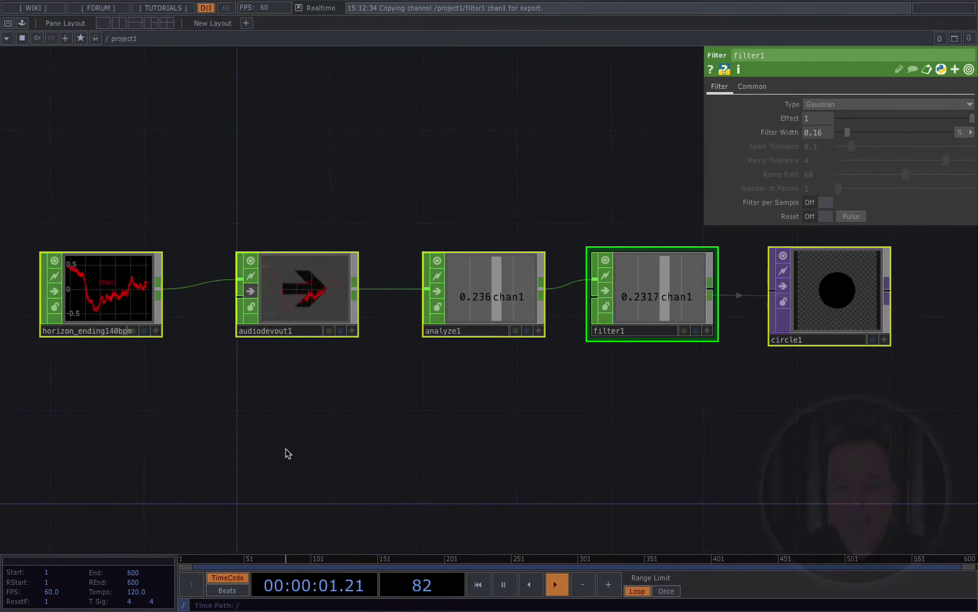
pyautogui.press('h')
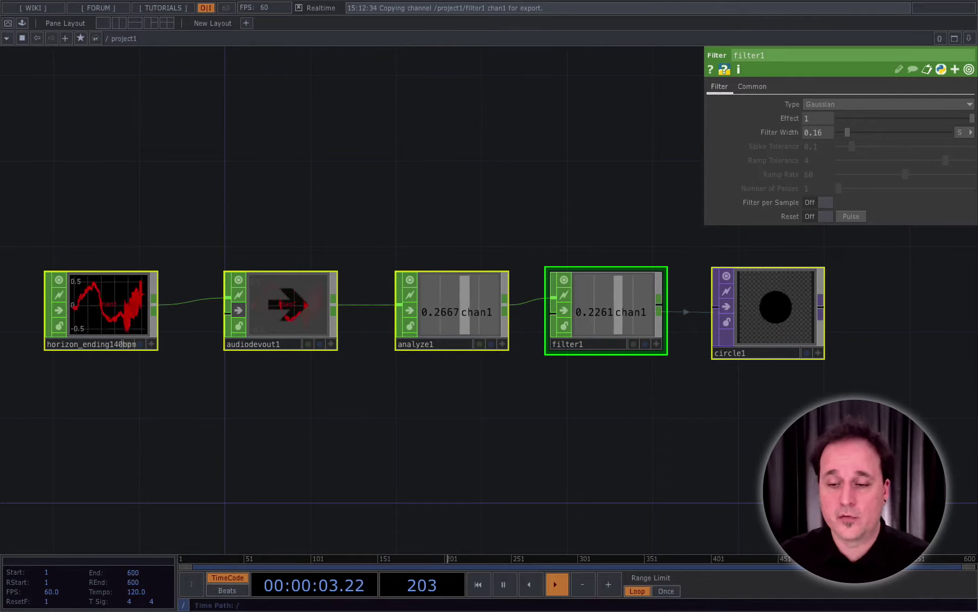
pyautogui.click(744, 428)
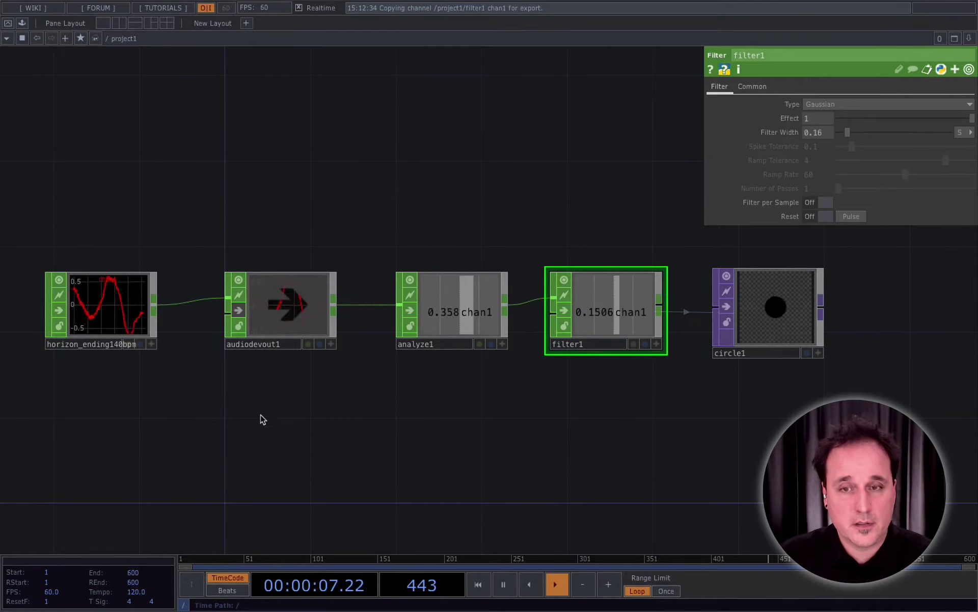
# Branch an Audio Spectrum CHOP off the audio file, align it below audiodevout1, and reconnect the audio file directly to audiodevout1.
pyautogui.rightClick(155, 311)
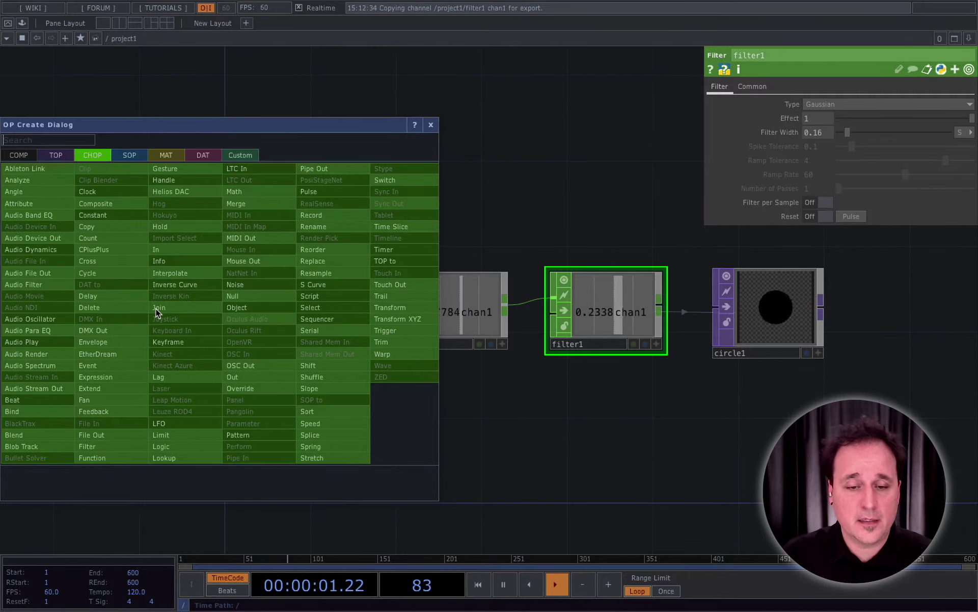
pyautogui.click(35, 365)
pyautogui.click(270, 451)
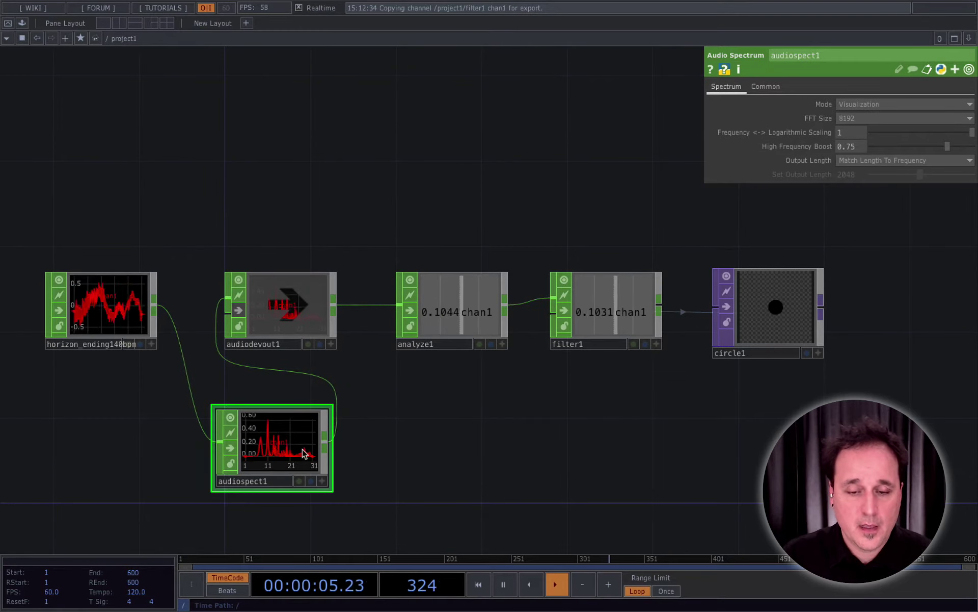
pyautogui.click(154, 305)
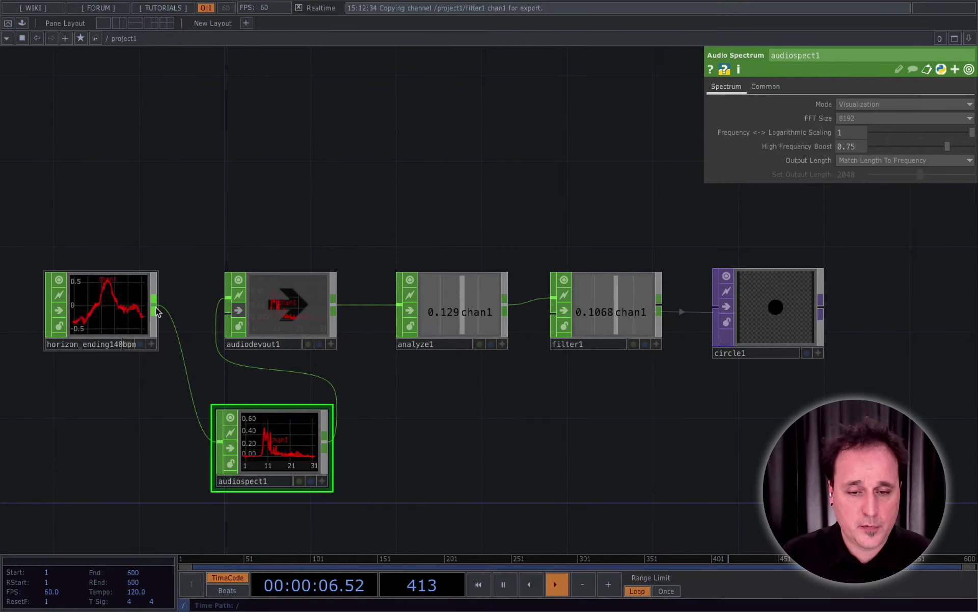
pyautogui.click(225, 306)
pyautogui.moveTo(217, 484); pyautogui.dragTo(225, 484)
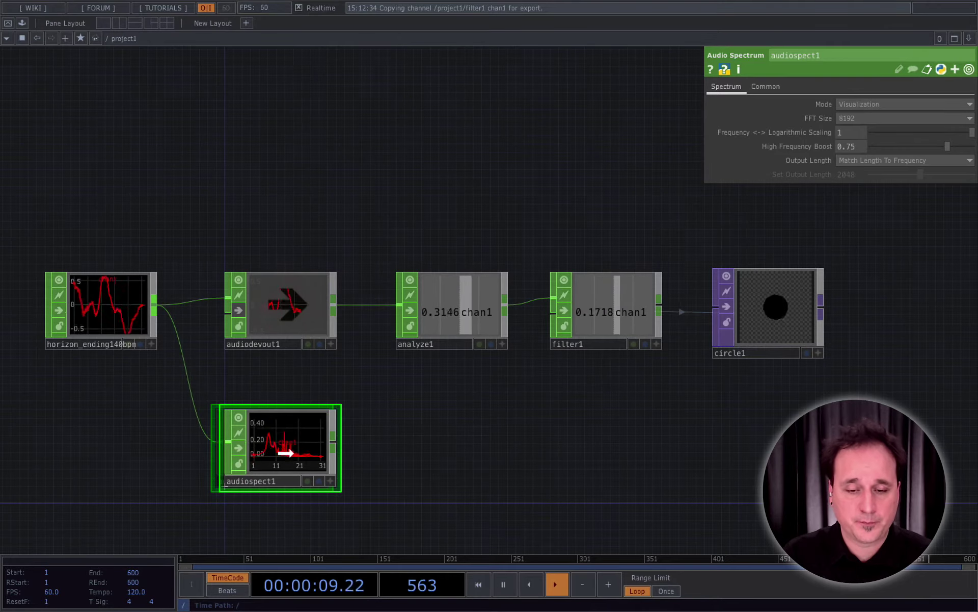
# Examine audiospect1's live frequency graph up close.
pyautogui.scroll(-2, 431, 442)
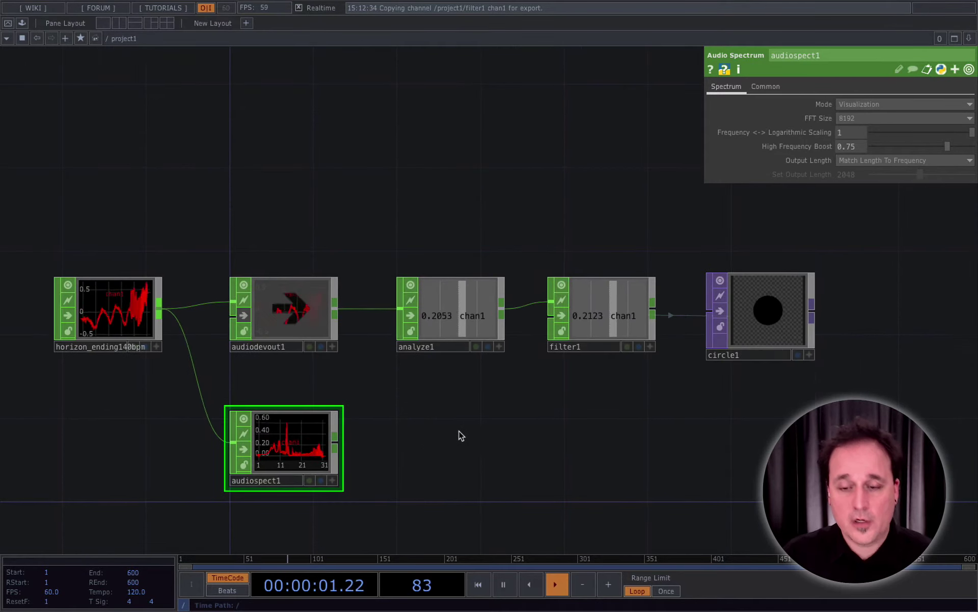
pyautogui.moveTo(459, 430); pyautogui.dragTo(456, 369)
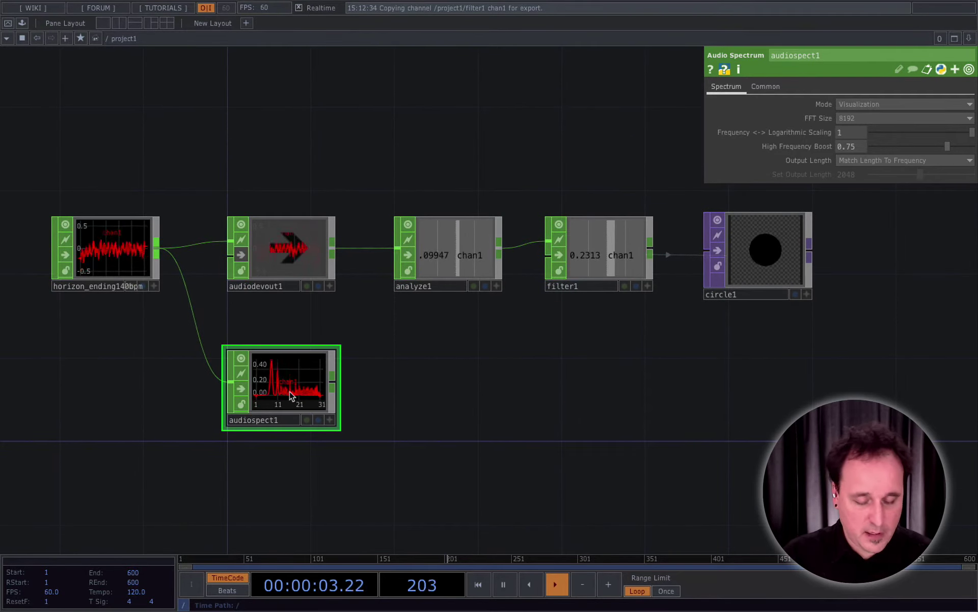
pyautogui.hotkey('shift', 'h')
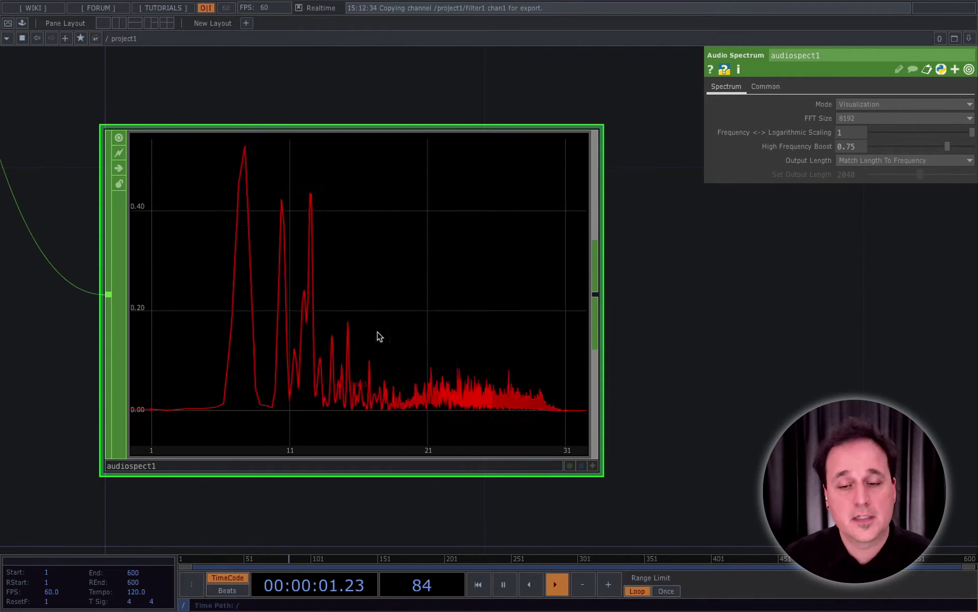
pyautogui.scroll(-6, 379, 336)
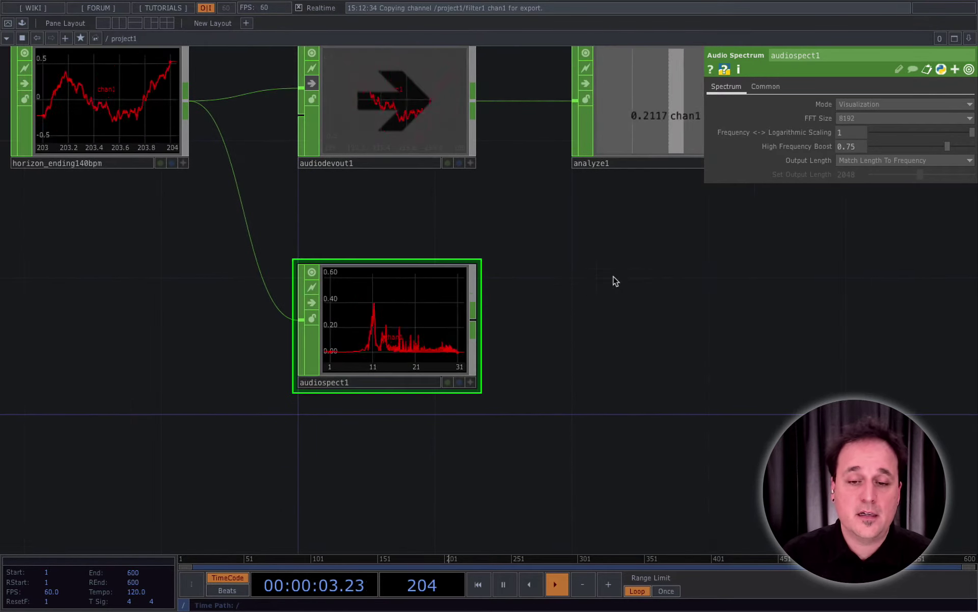
pyautogui.moveTo(615, 281); pyautogui.dragTo(645, 336)
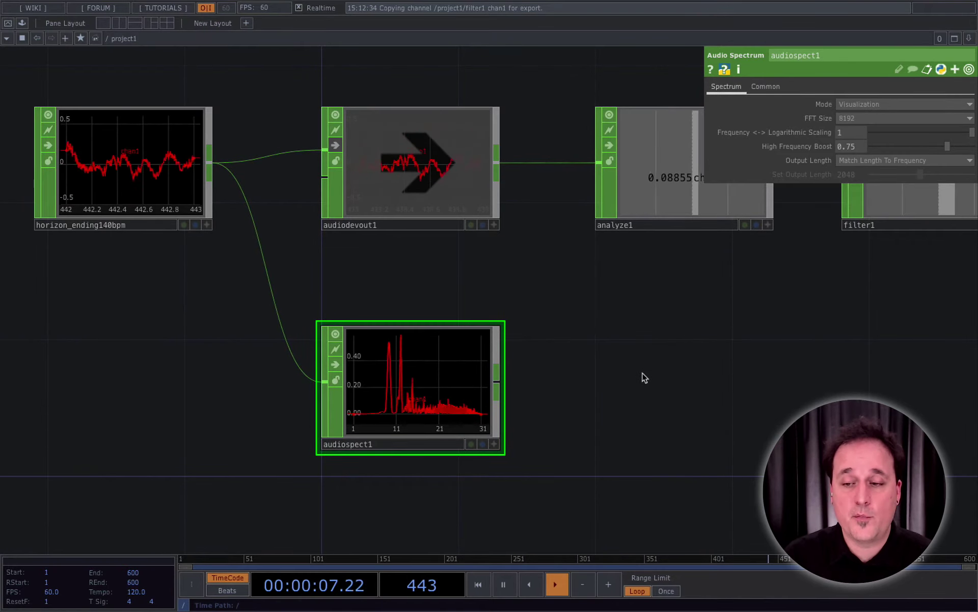
# Insert an Audio Filter CHOP between the audio file and audiospect1, and arrange both nodes in a row below the main chain.
pyautogui.rightClick(264, 255)
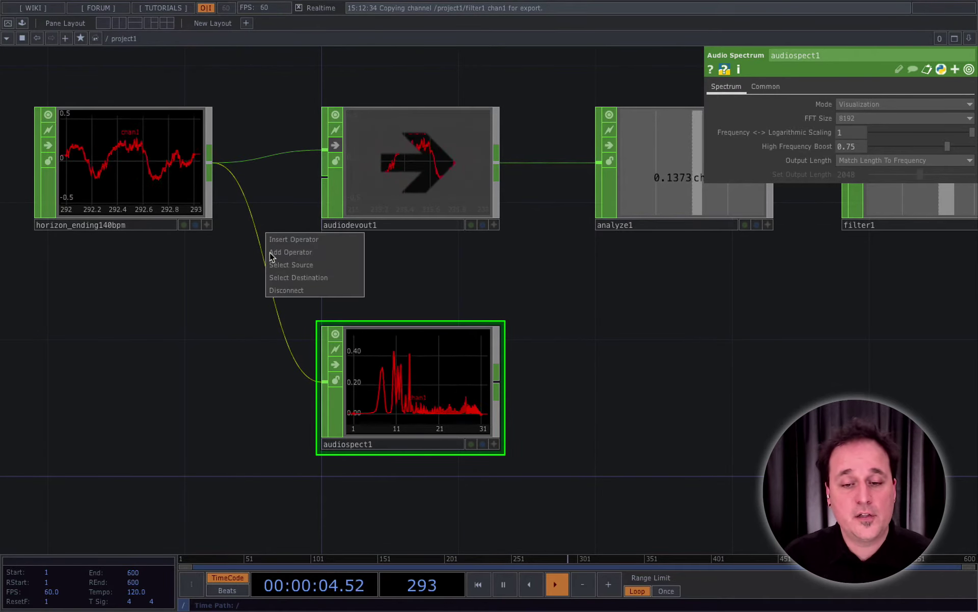
pyautogui.click(304, 238)
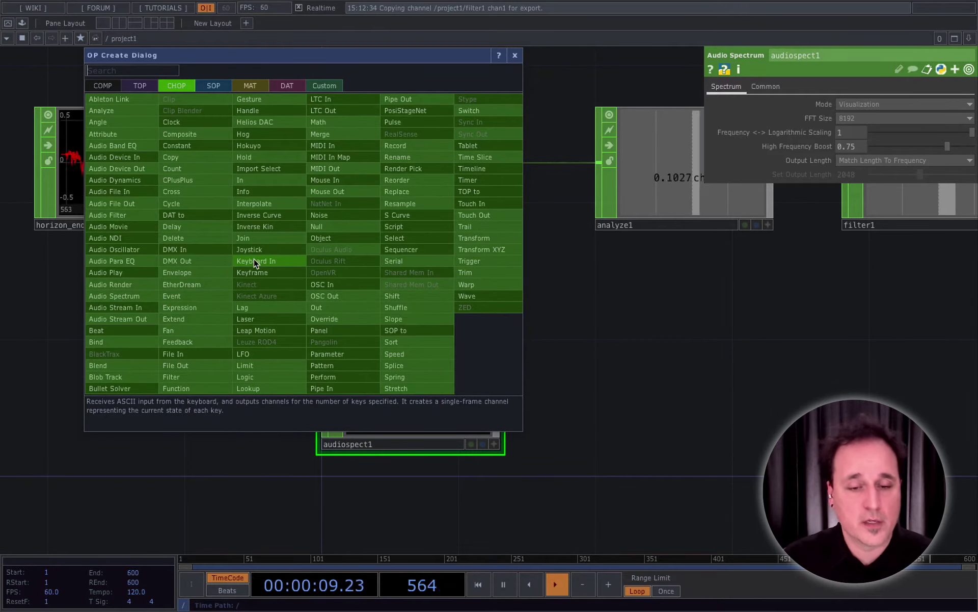
pyautogui.click(111, 214)
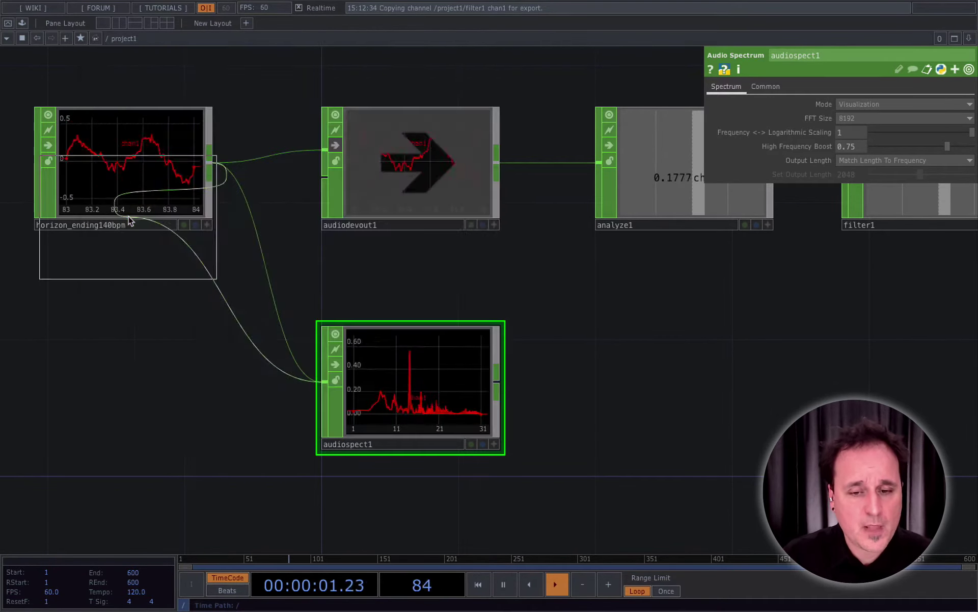
pyautogui.click(265, 374)
pyautogui.moveTo(479, 389); pyautogui.dragTo(754, 367)
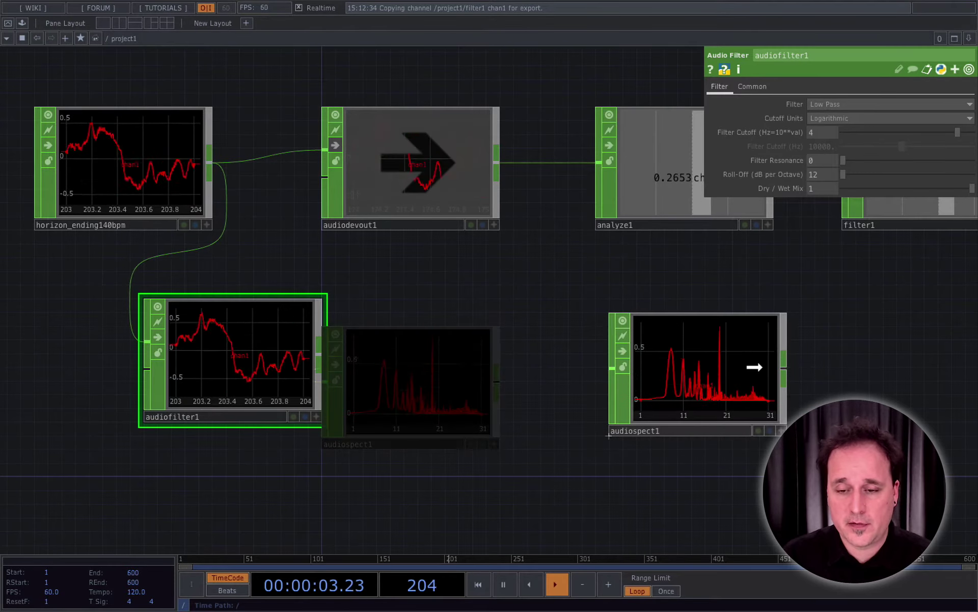
pyautogui.moveTo(235, 362); pyautogui.dragTo(421, 375)
pyautogui.moveTo(717, 367); pyautogui.dragTo(700, 379)
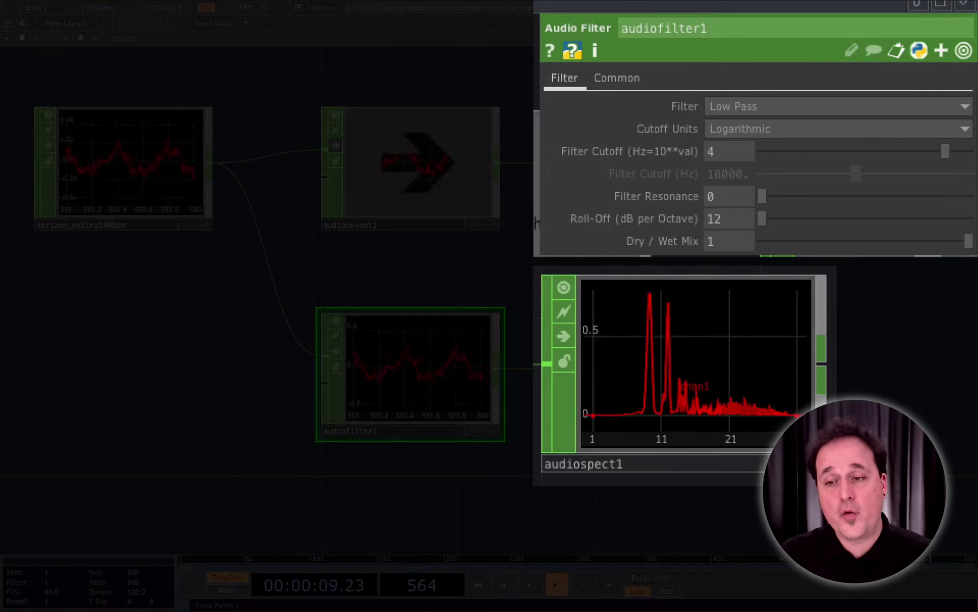
# Keep audiofilter1 on Low Pass, switch its cutoff units to Frequency, and lower the filter cutoff to 333 Hz.
pyautogui.click(769, 106)
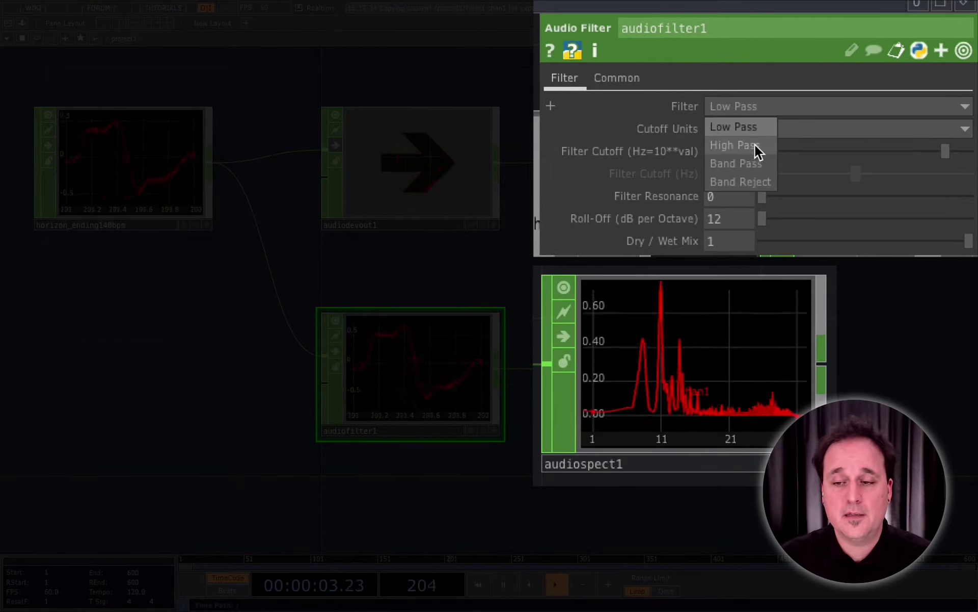
pyautogui.click(732, 130)
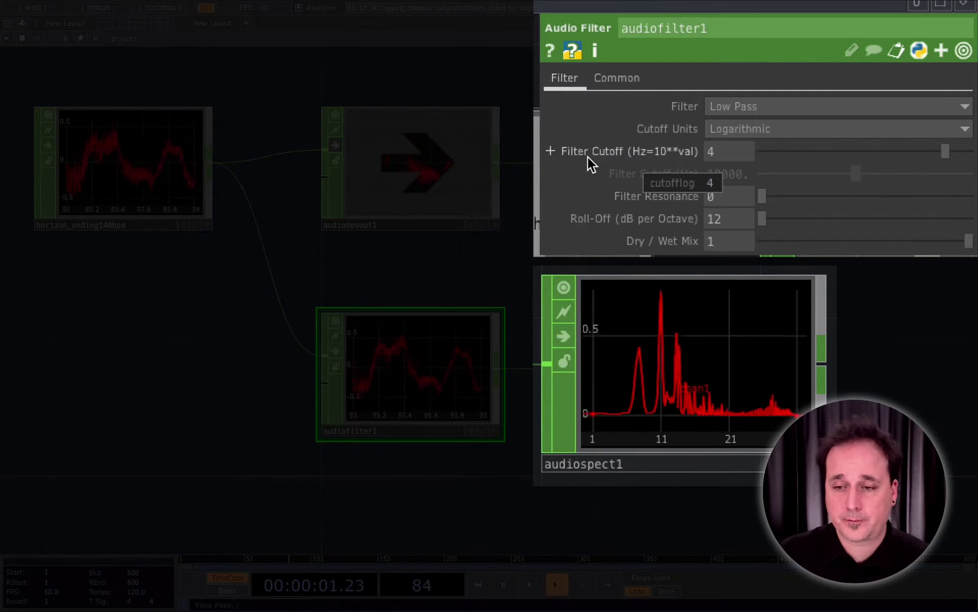
pyautogui.click(739, 128)
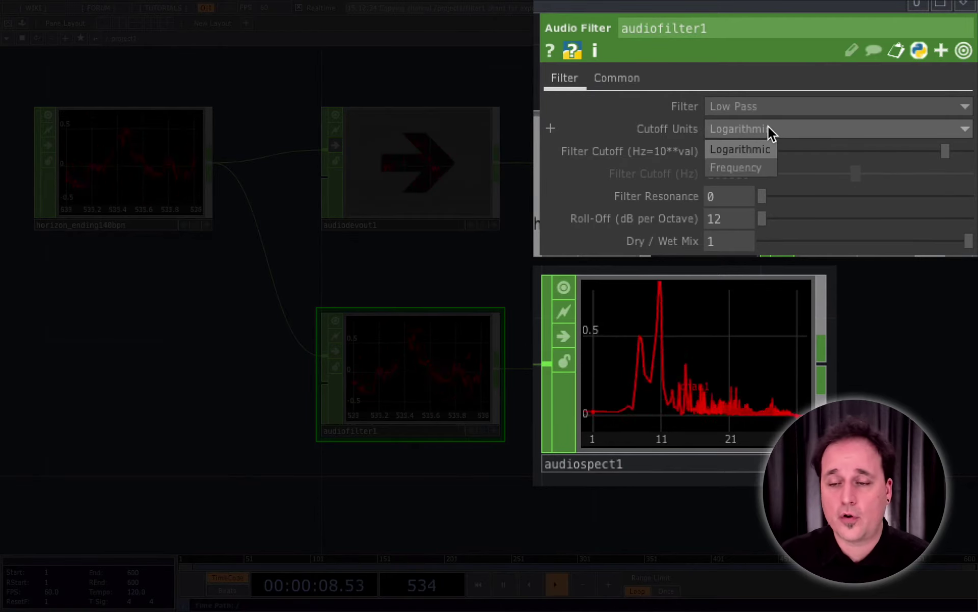
pyautogui.click(756, 169)
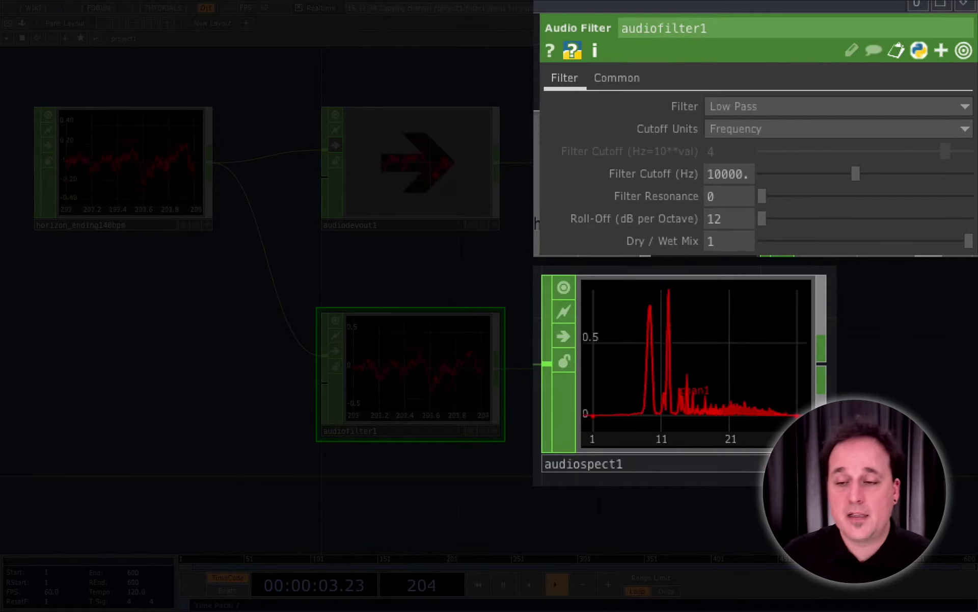
pyautogui.moveTo(857, 175); pyautogui.dragTo(766, 182)
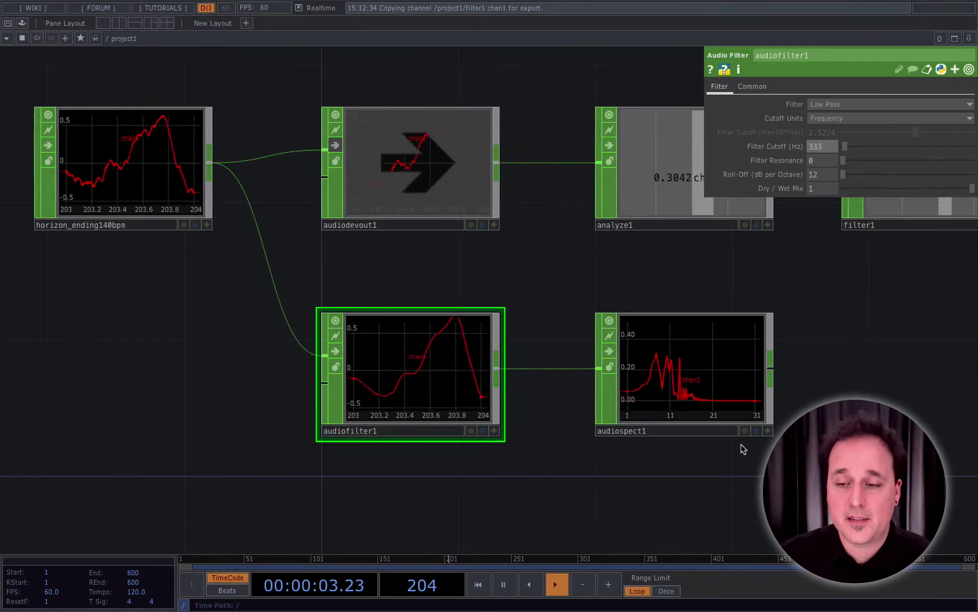
# Set audiofilter1's filter cutoff to 120 Hz.
pyautogui.scroll(-3, 741, 445)
pyautogui.press('h')
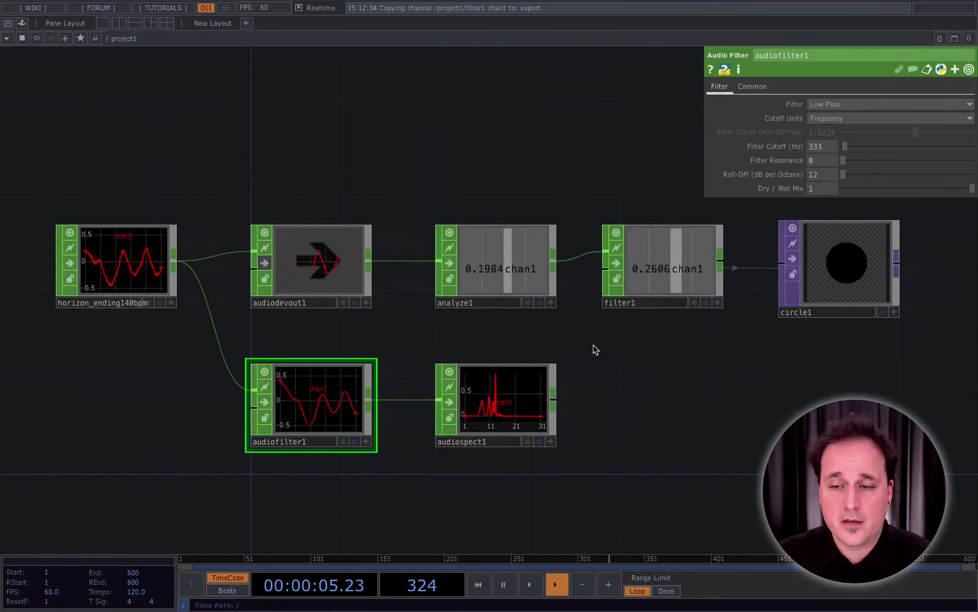
pyautogui.click(764, 153)
pyautogui.write('120')
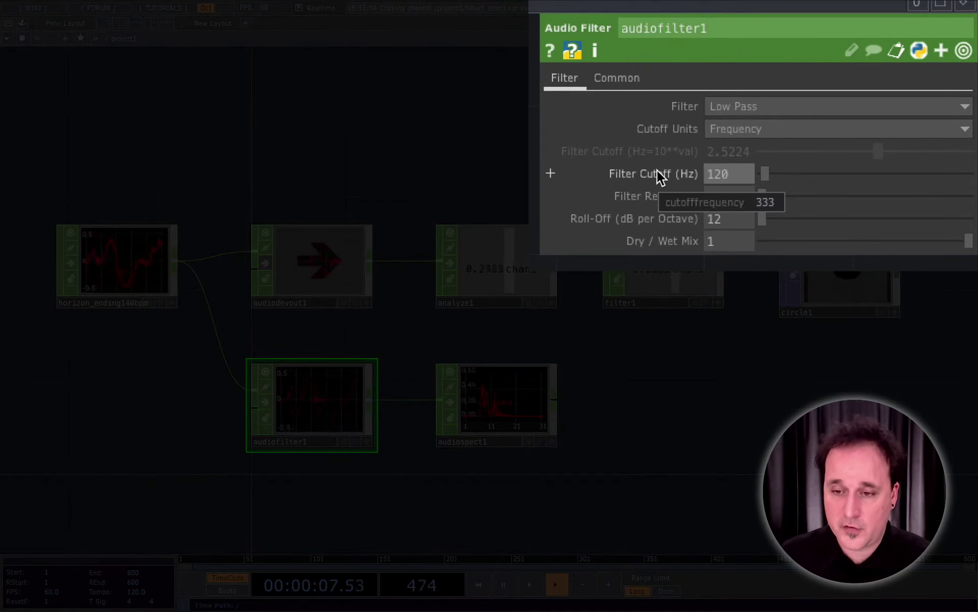
pyautogui.press('Return')
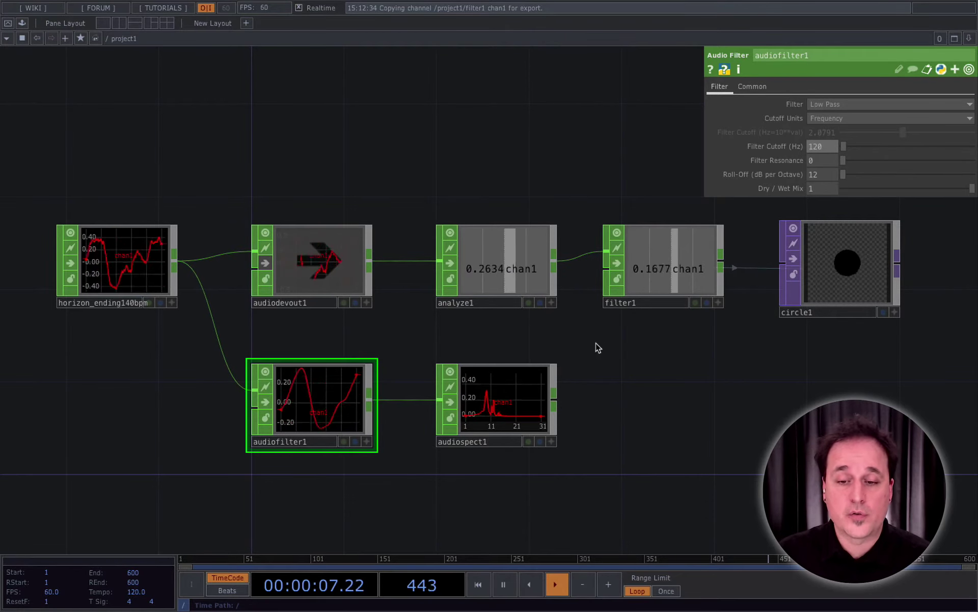
# Duplicate analyze1, filter1 and circle1 into the lower row, and feed the analyze copy from audiospect1.
pyautogui.click(493, 274)
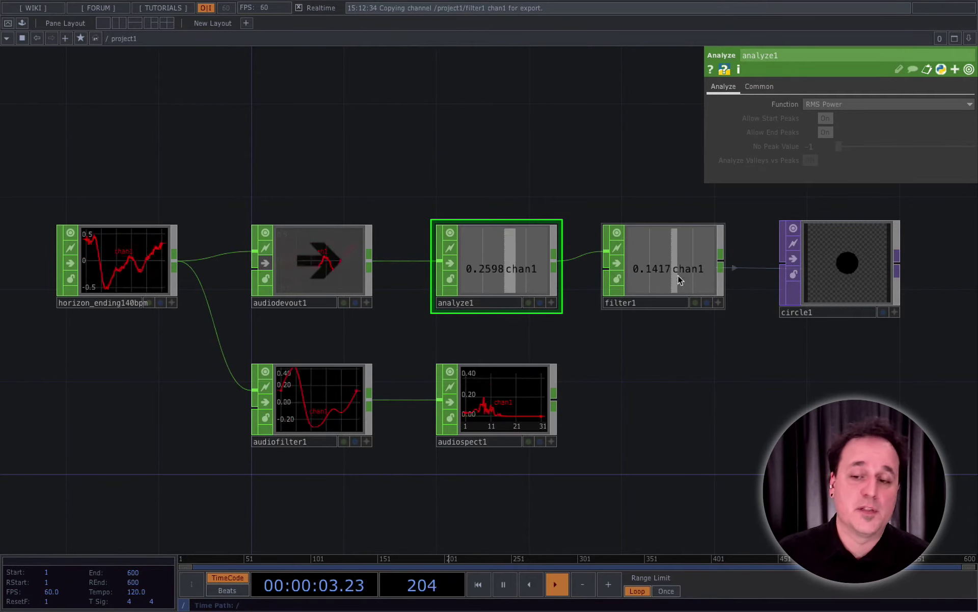
pyautogui.moveTo(807, 362); pyautogui.dragTo(711, 349)
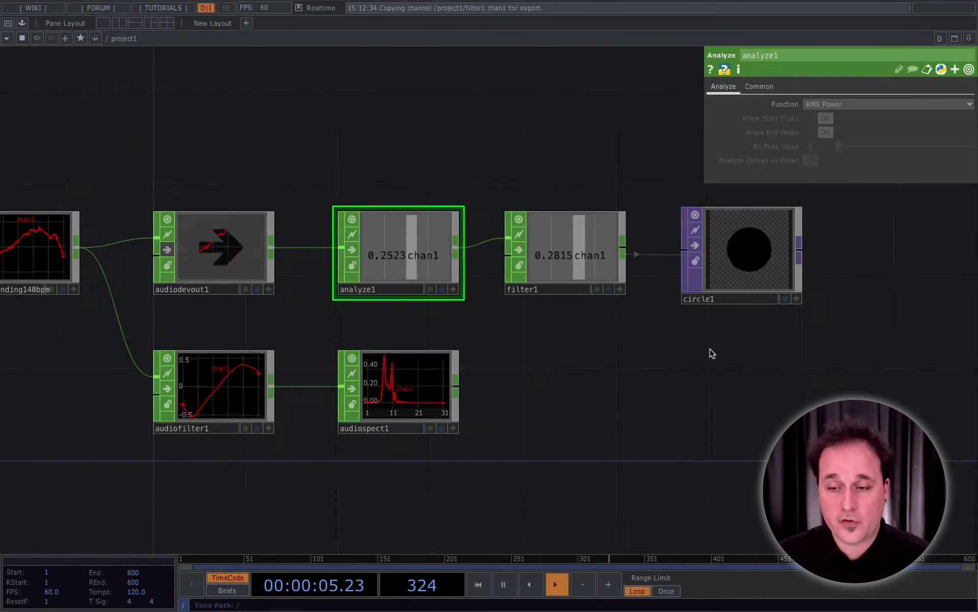
pyautogui.moveTo(879, 227); pyautogui.dragTo(507, 358, button='right')
pyautogui.hotkey('ctrl', 'c')
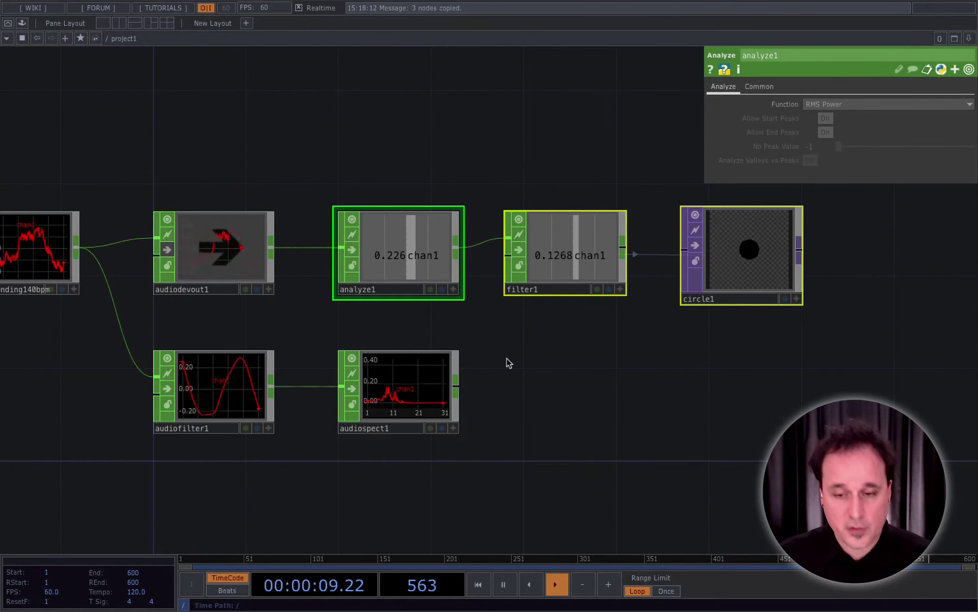
pyautogui.hotkey('ctrl', 'v')
pyautogui.click(598, 396)
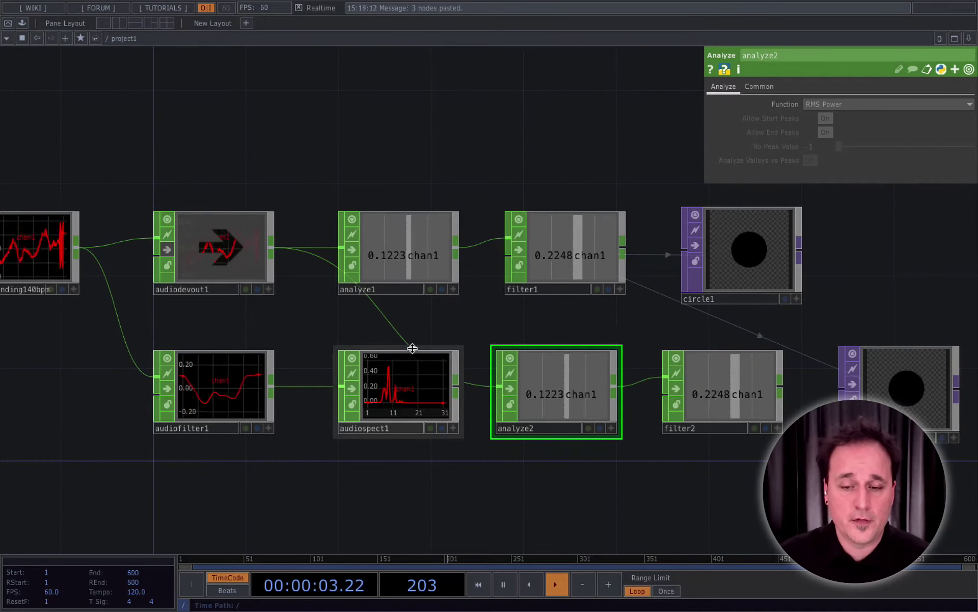
pyautogui.moveTo(498, 389); pyautogui.dragTo(465, 400)
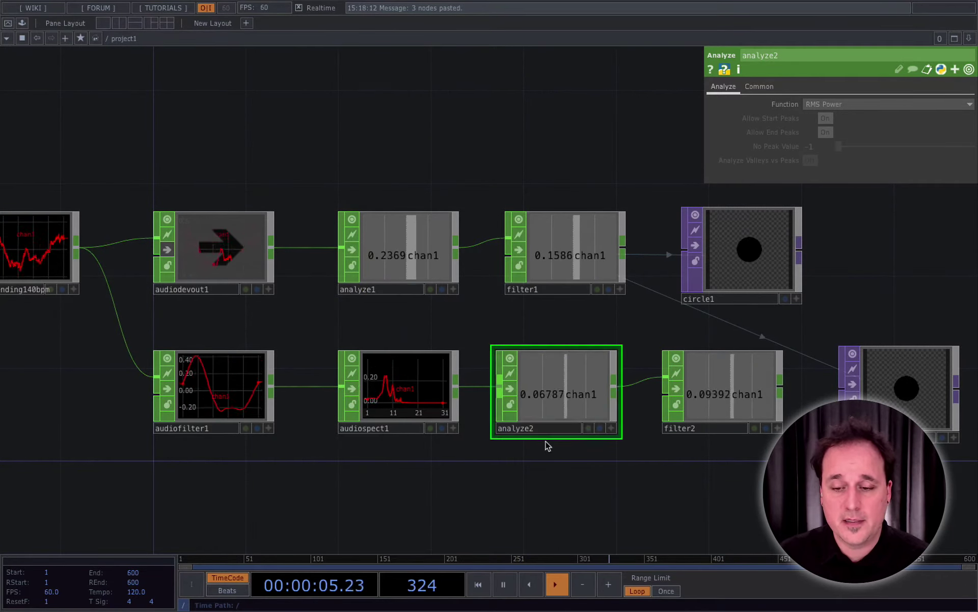
# Align analyze1, filter1 and circle1 above their copies, and shift audiospect1 slightly away from analyze2.
pyautogui.moveTo(896, 228); pyautogui.dragTo(400, 306)
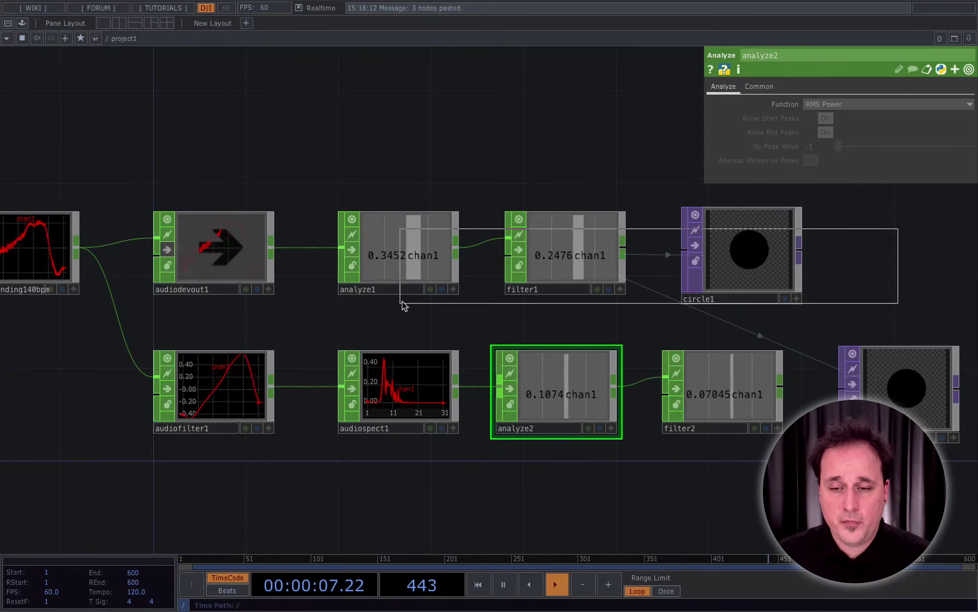
pyautogui.moveTo(387, 269); pyautogui.dragTo(539, 270)
pyautogui.click(724, 240)
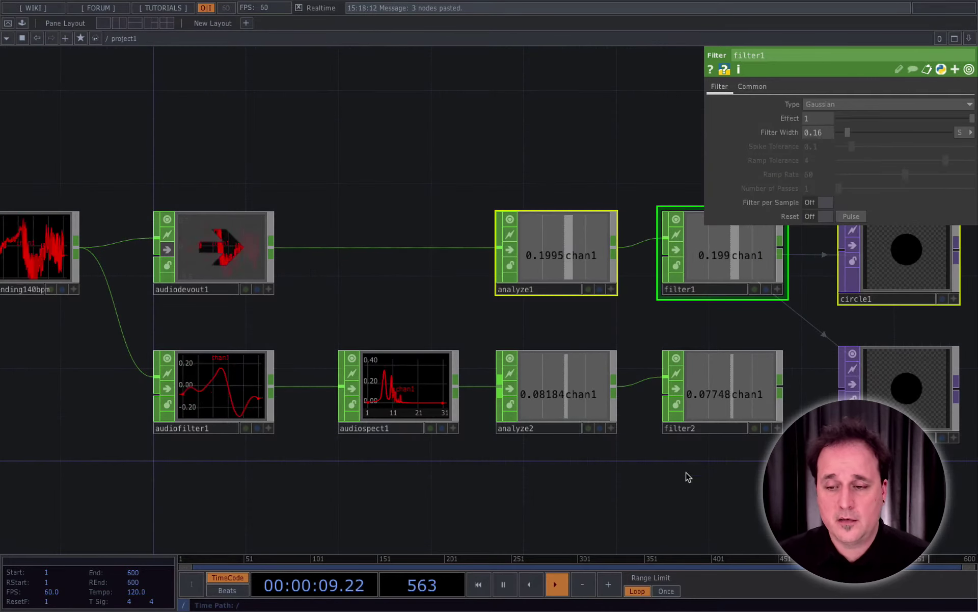
pyautogui.press('h')
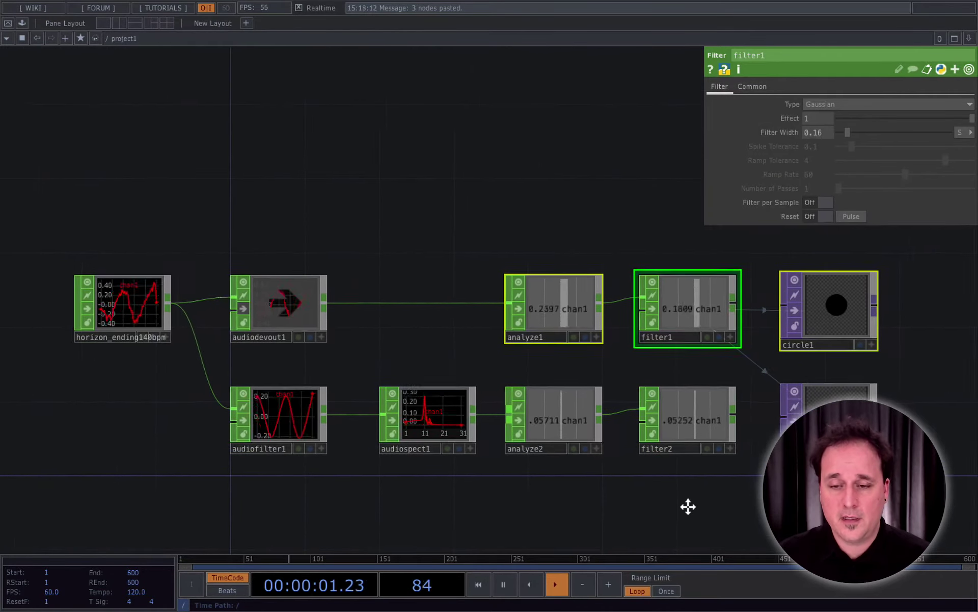
pyautogui.moveTo(394, 434); pyautogui.dragTo(379, 434)
pyautogui.press('h')
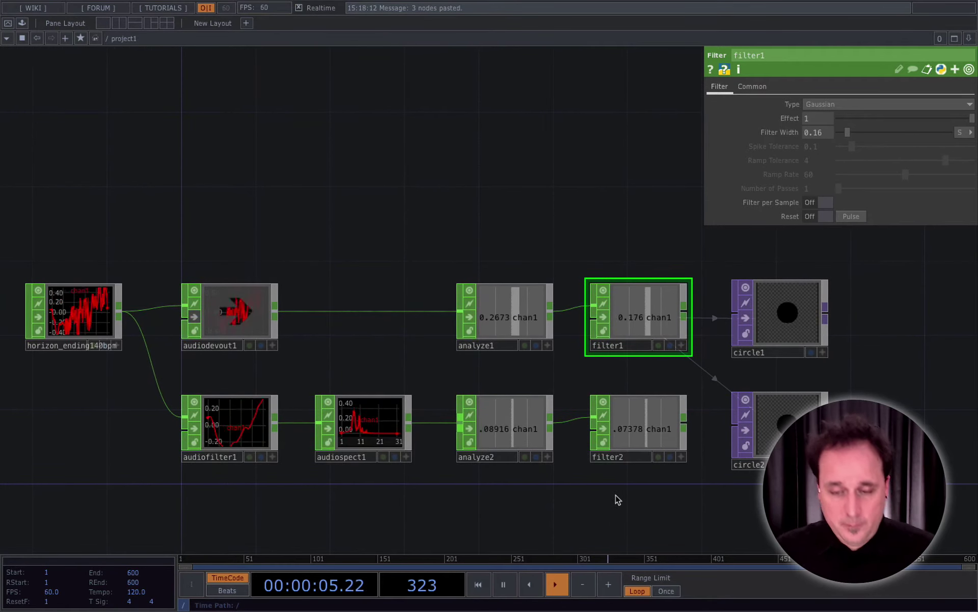
# Link filter2's chan1 to circle2's radius as a CHOP Reference, replacing the link from filter1.
pyautogui.click(505, 432)
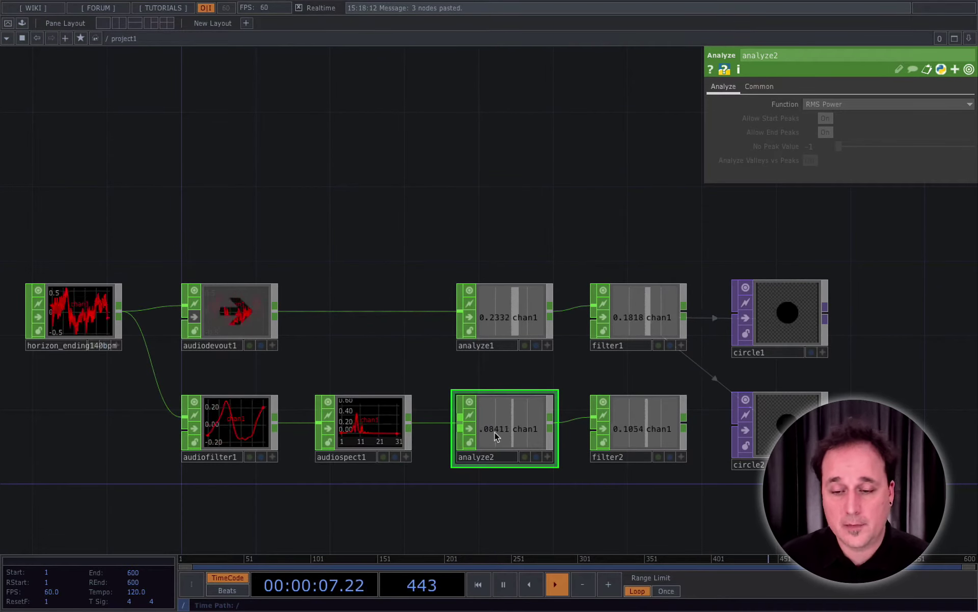
pyautogui.click(646, 427)
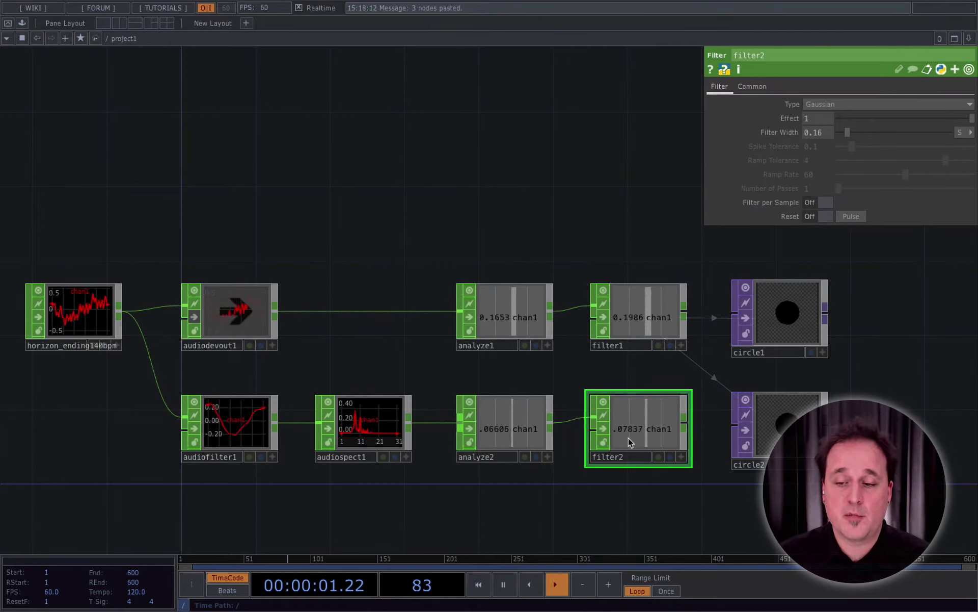
pyautogui.click(785, 421)
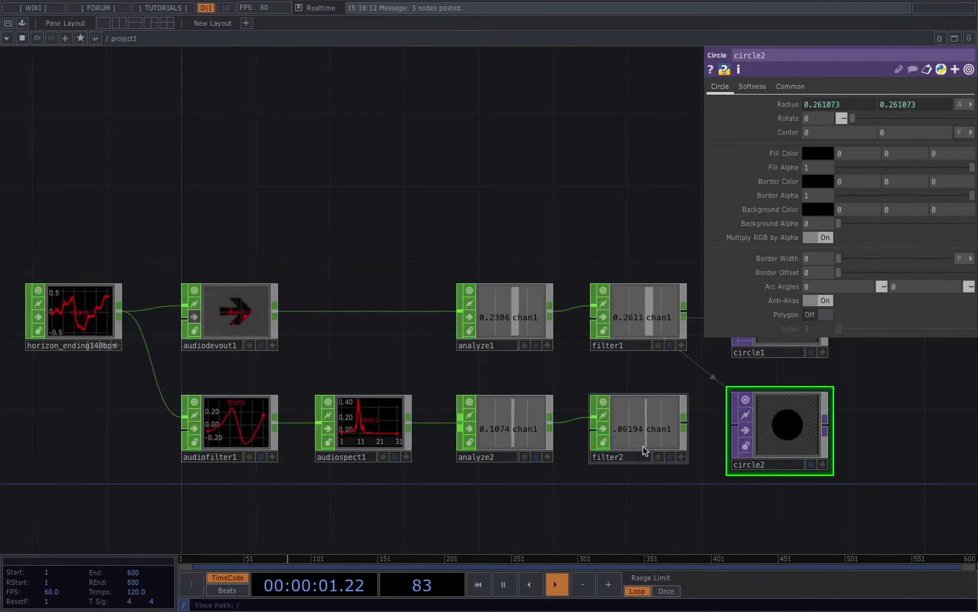
pyautogui.click(652, 431)
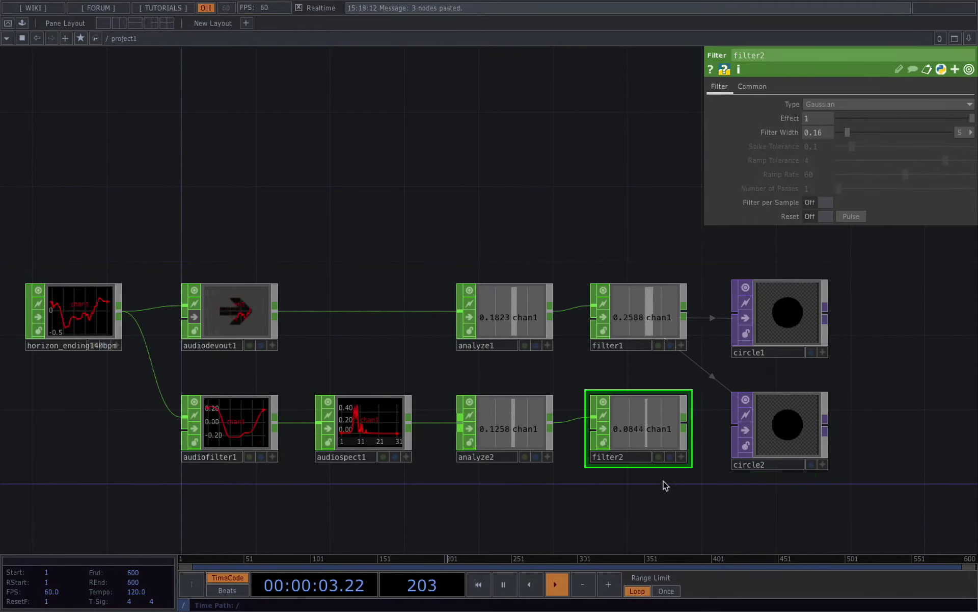
pyautogui.click(682, 457)
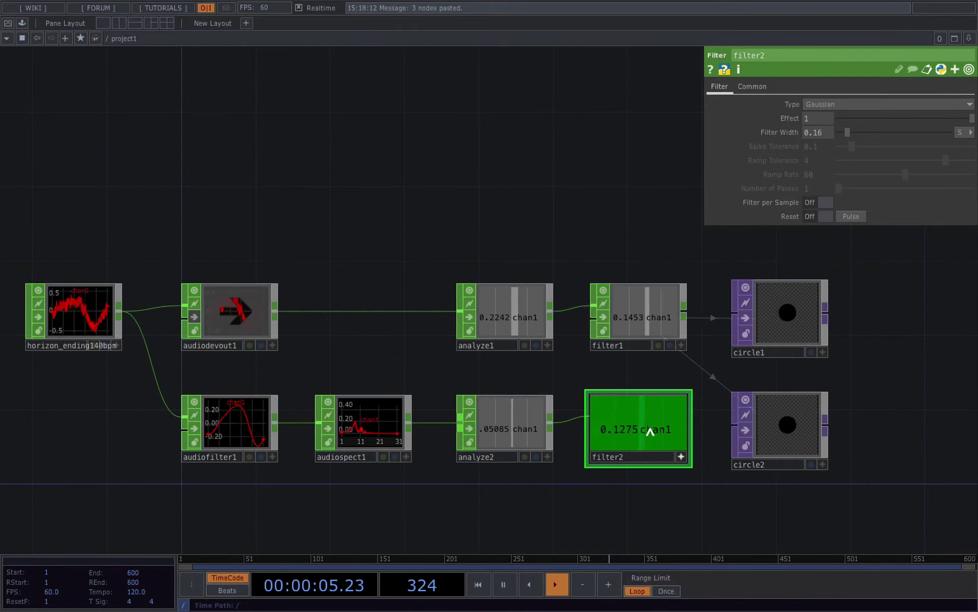
pyautogui.moveTo(650, 431); pyautogui.dragTo(787, 101)
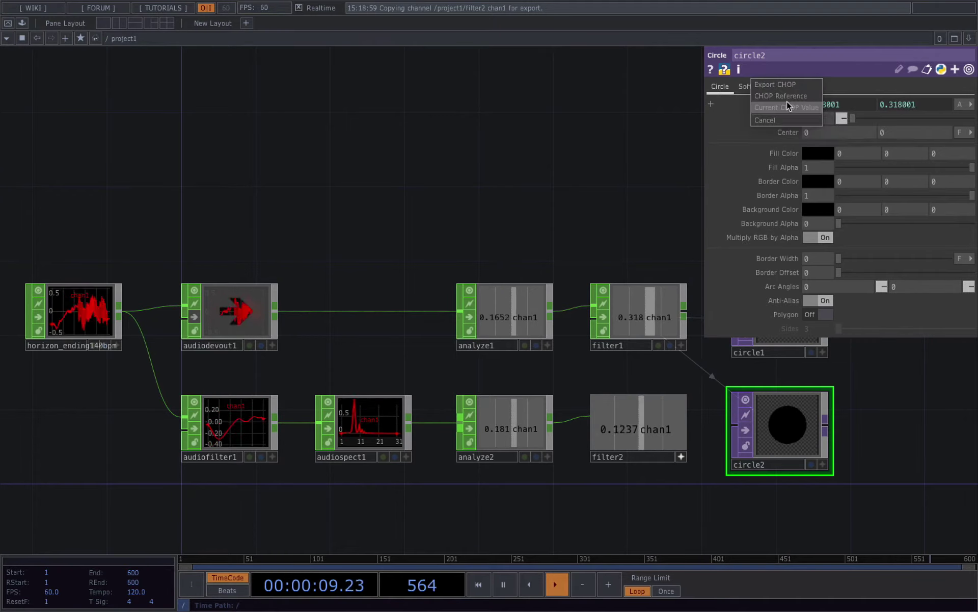
pyautogui.click(787, 96)
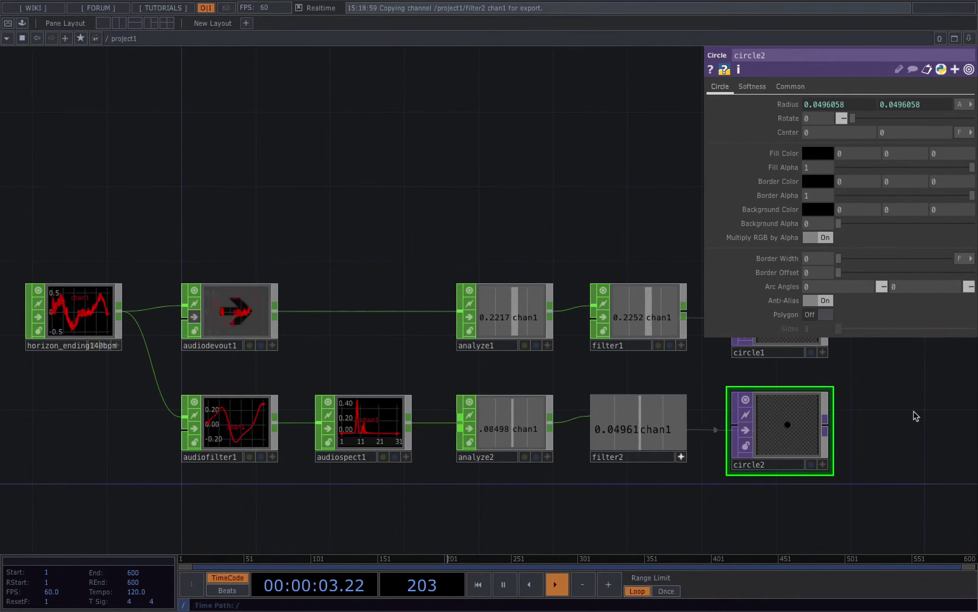
# Move circle1 and circle2 together farther away from the filter nodes to make room in both rows.
pyautogui.press('p')
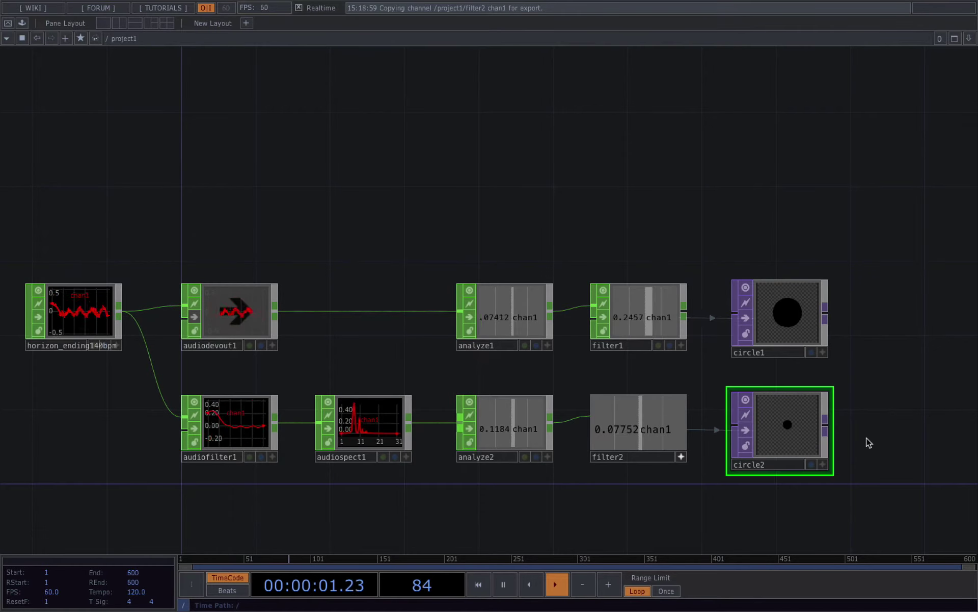
pyautogui.scroll(-1, 868, 438)
pyautogui.moveTo(883, 404); pyautogui.dragTo(844, 304)
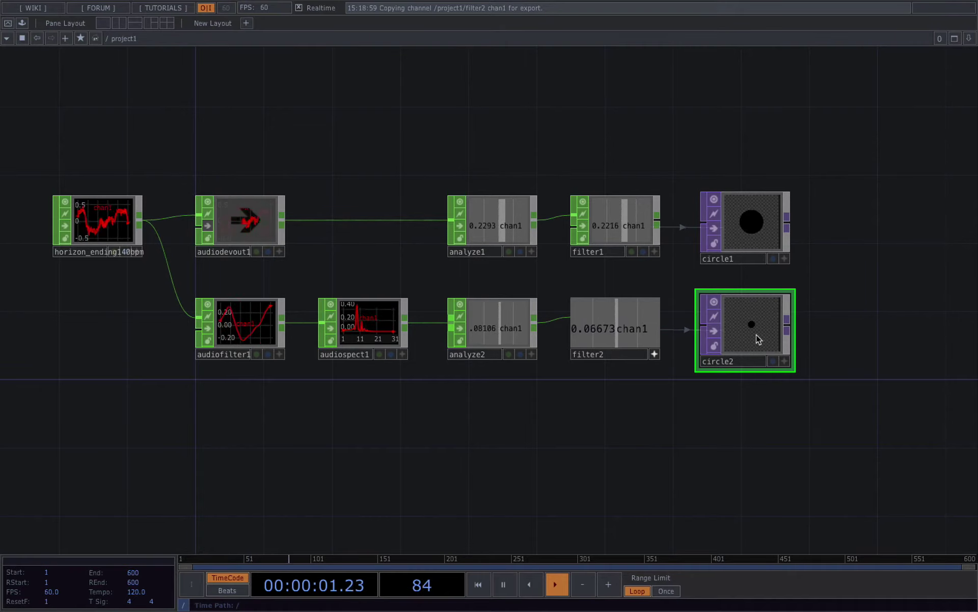
pyautogui.moveTo(878, 165); pyautogui.dragTo(789, 365)
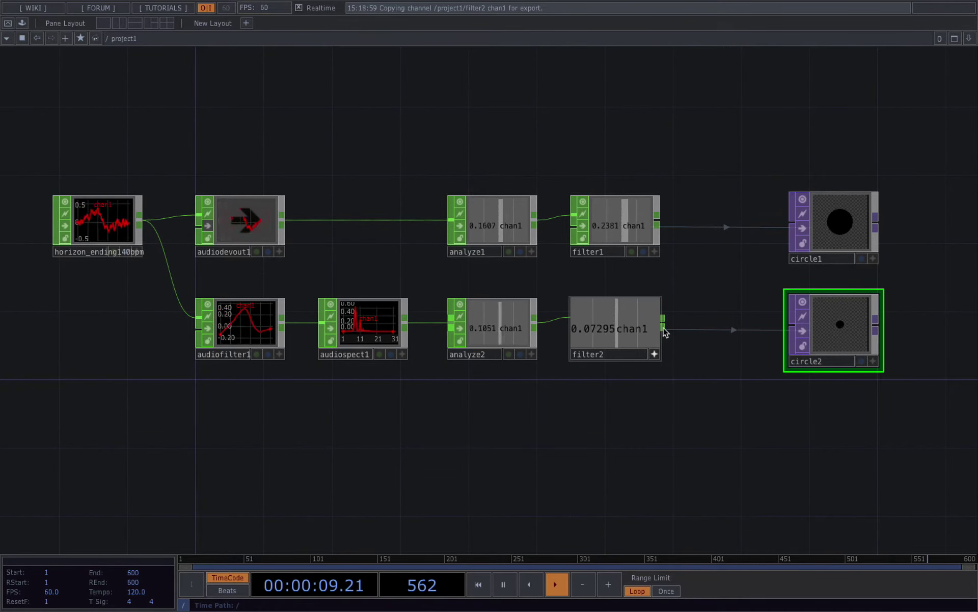
# Add a Math CHOP fed by filter2 and place it between filter2 and circle2.
pyautogui.rightClick(663, 327)
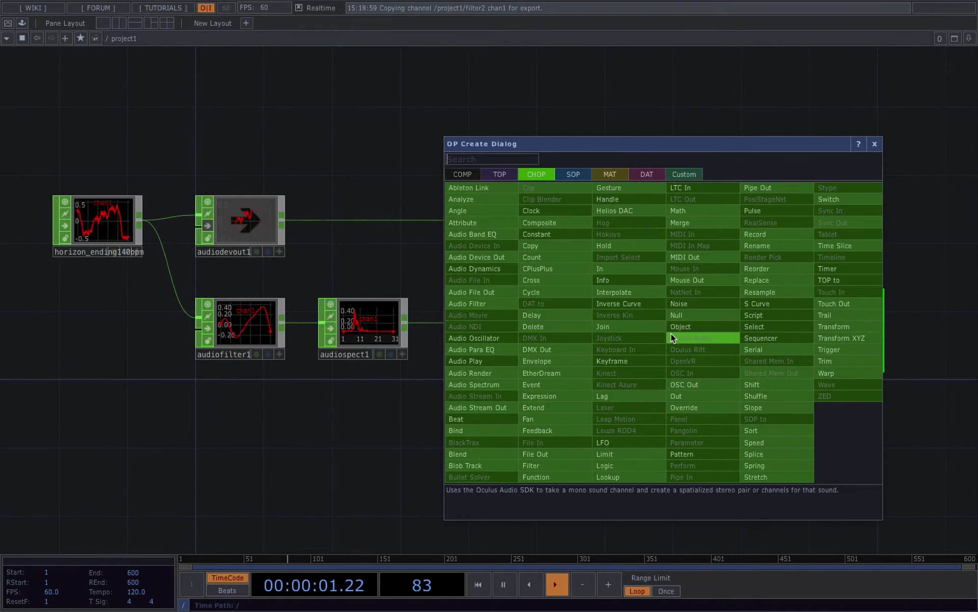
pyautogui.write('math')
pyautogui.click(711, 216)
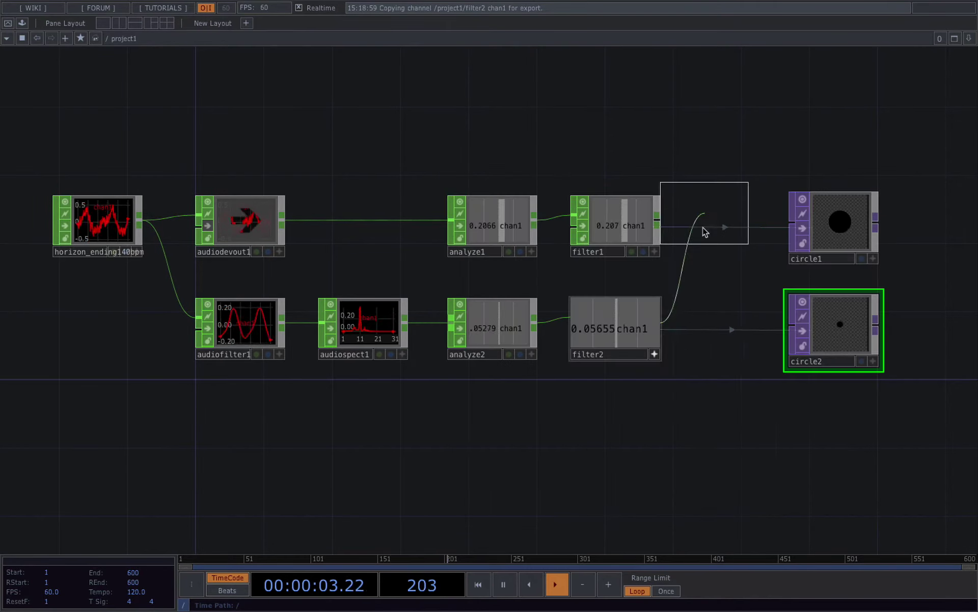
pyautogui.click(719, 325)
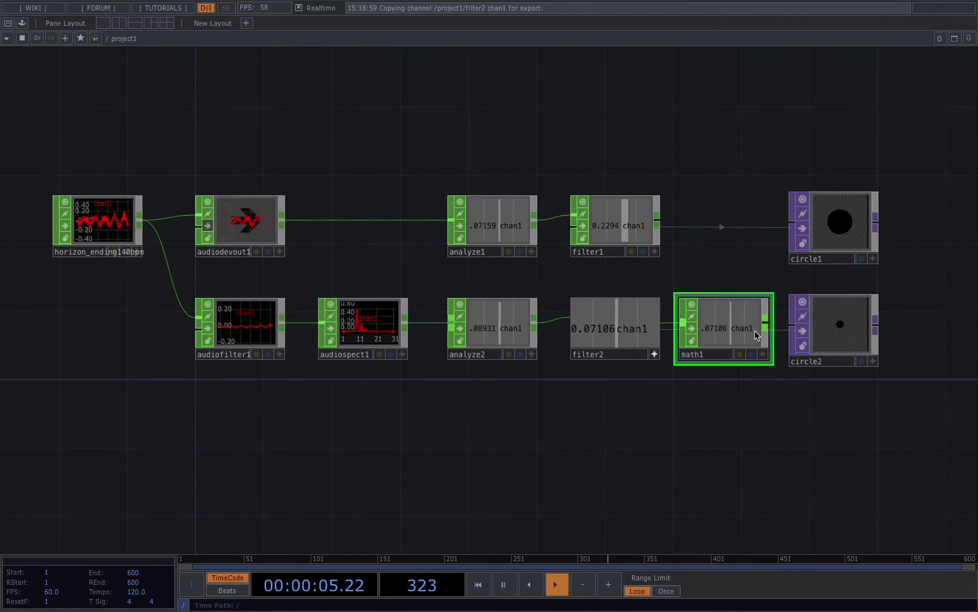
# Shift both circles a little farther out and space math1 evenly between filter2 and circle2.
pyautogui.moveTo(675, 431); pyautogui.dragTo(612, 433)
pyautogui.moveTo(910, 172); pyautogui.dragTo(752, 401, button='right')
pyautogui.moveTo(771, 343); pyautogui.dragTo(812, 343)
pyautogui.moveTo(683, 345); pyautogui.dragTo(704, 345)
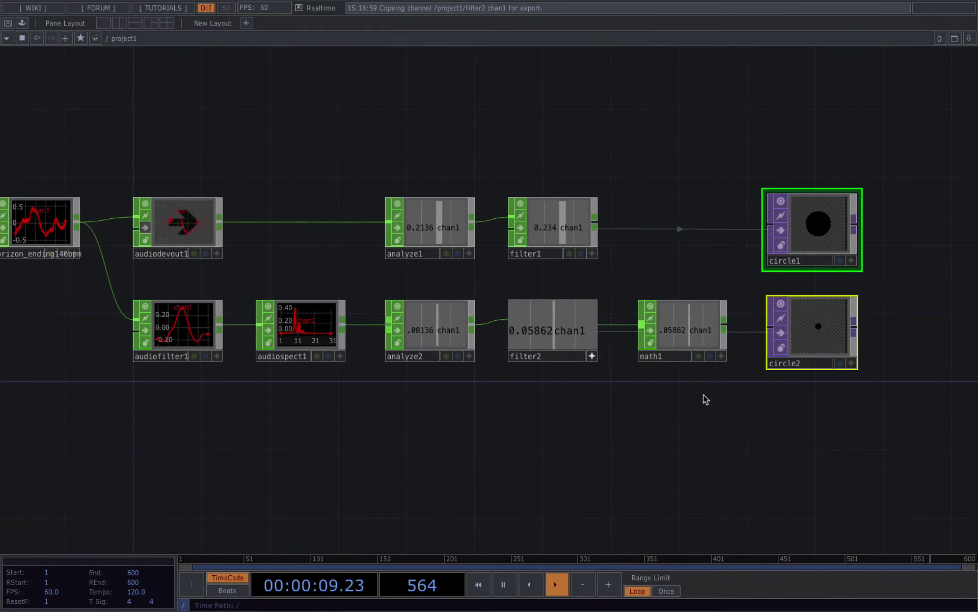
# Raise math1's Multiply value to about 3.86 in its Mult-Add parameters.
pyautogui.click(690, 337)
pyautogui.press('p')
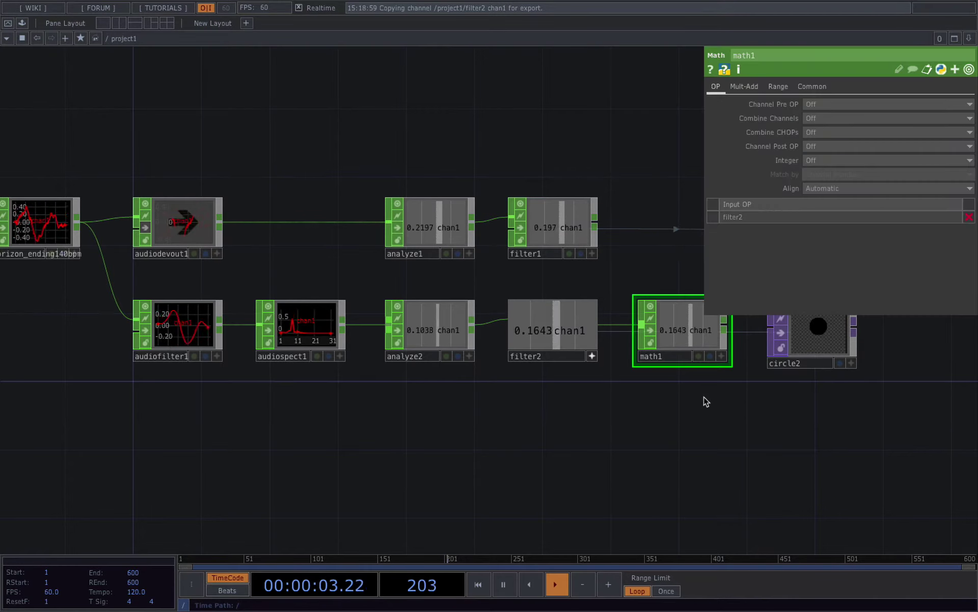
pyautogui.moveTo(712, 406); pyautogui.dragTo(703, 529)
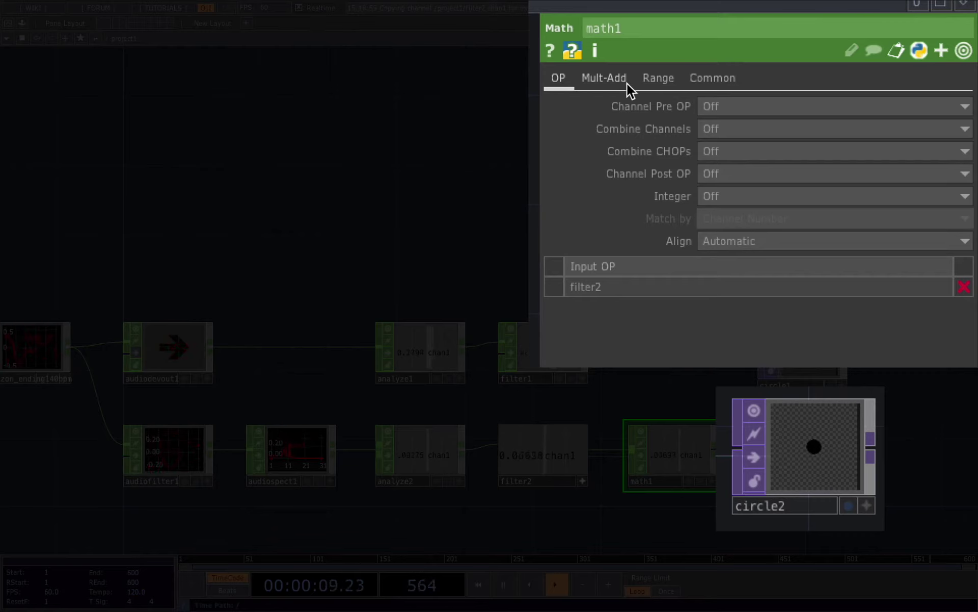
pyautogui.click(604, 79)
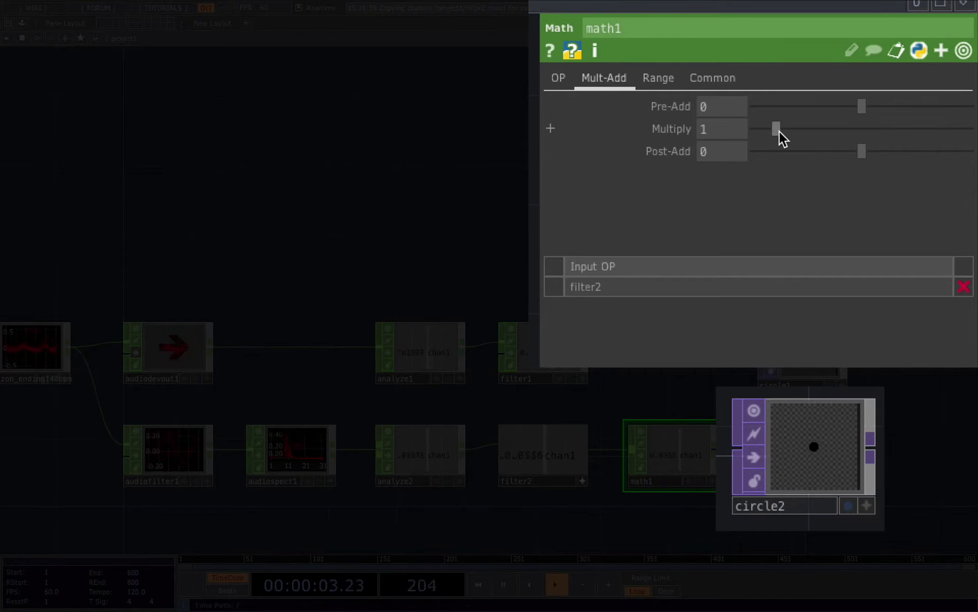
pyautogui.moveTo(783, 134); pyautogui.dragTo(830, 142)
pyautogui.moveTo(809, 132); pyautogui.dragTo(841, 135)
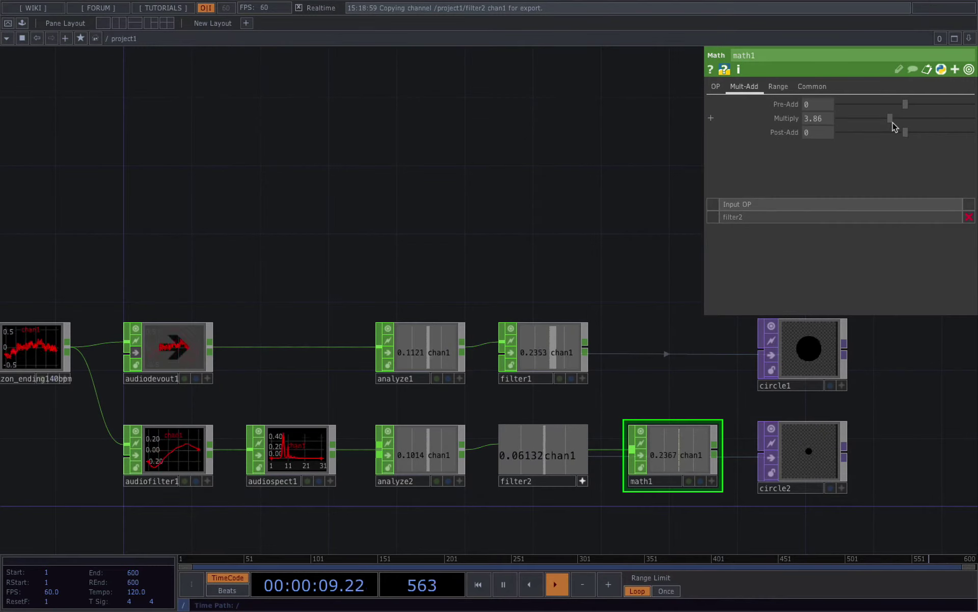
# Link math1's chan1 to circle2's radius as a CHOP Reference, with circle2 moved aside and realigned beside math1.
pyautogui.click(811, 457)
pyautogui.moveTo(811, 456); pyautogui.dragTo(812, 504)
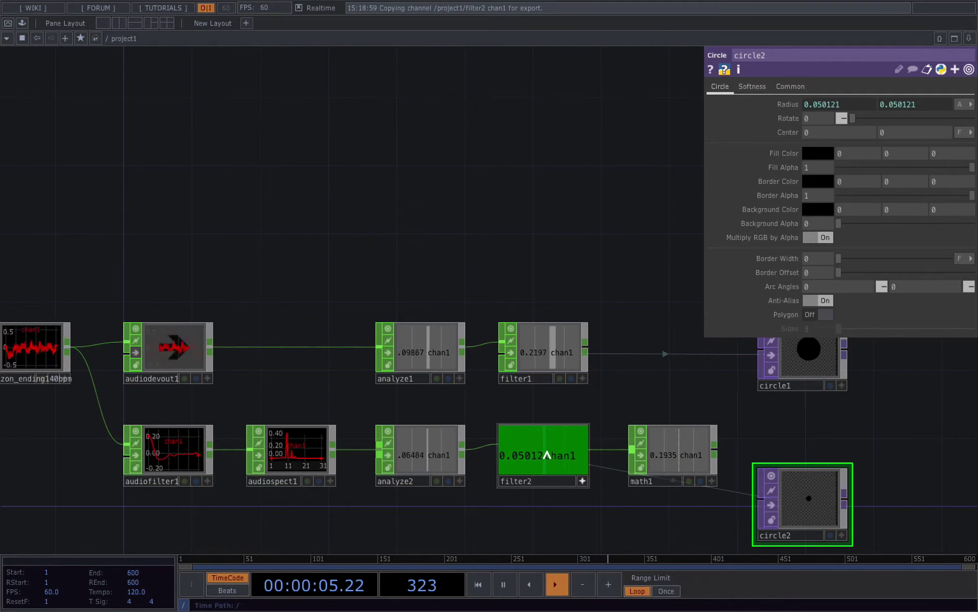
pyautogui.click(671, 448)
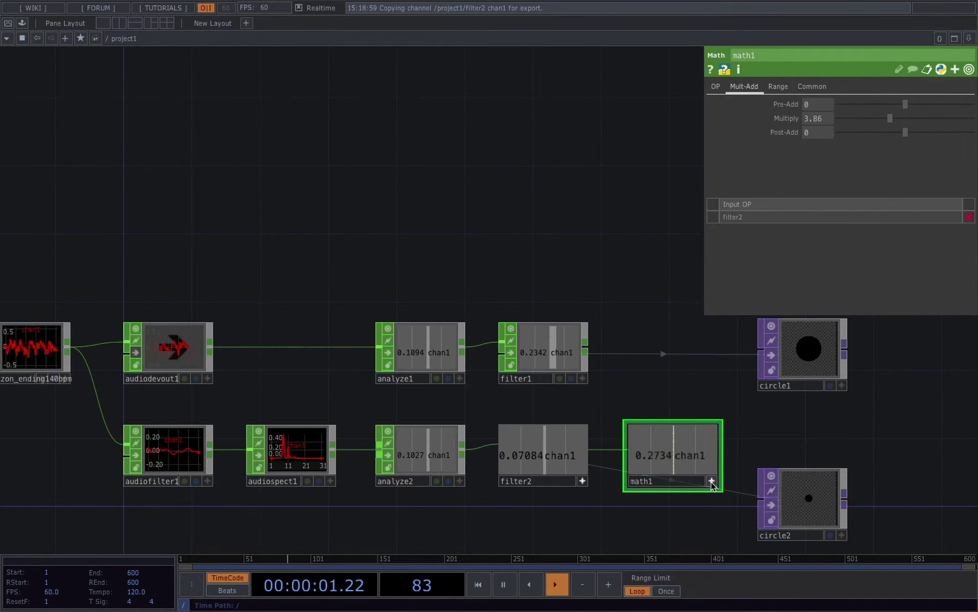
pyautogui.click(771, 506)
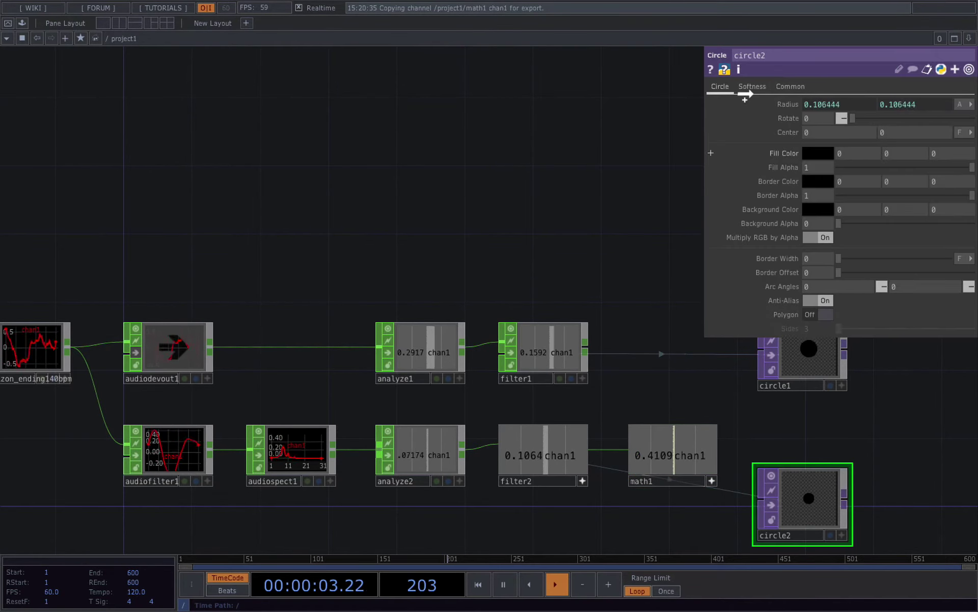
pyautogui.moveTo(775, 104); pyautogui.dragTo(774, 104)
pyautogui.click(795, 118)
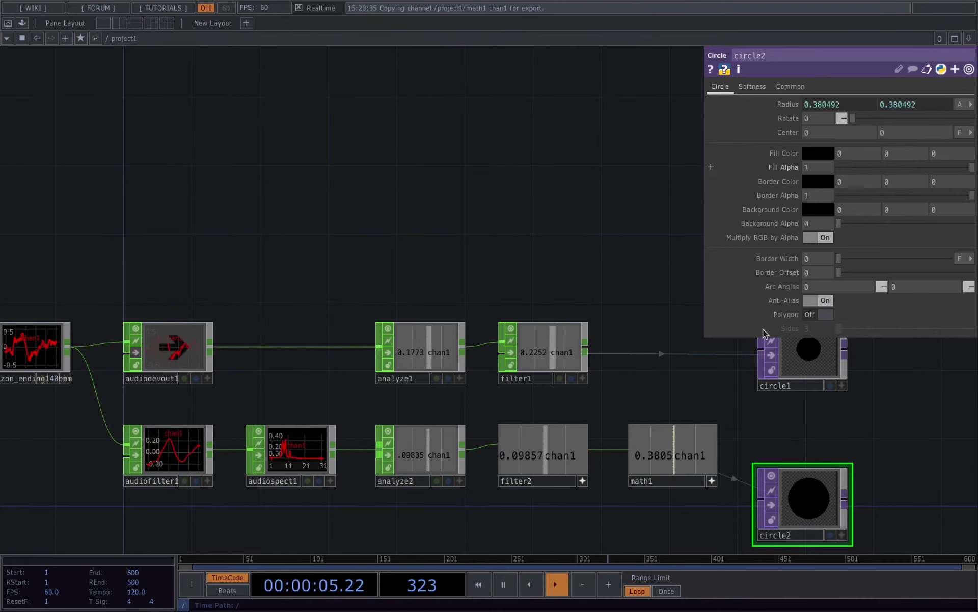
pyautogui.moveTo(812, 497); pyautogui.dragTo(812, 459)
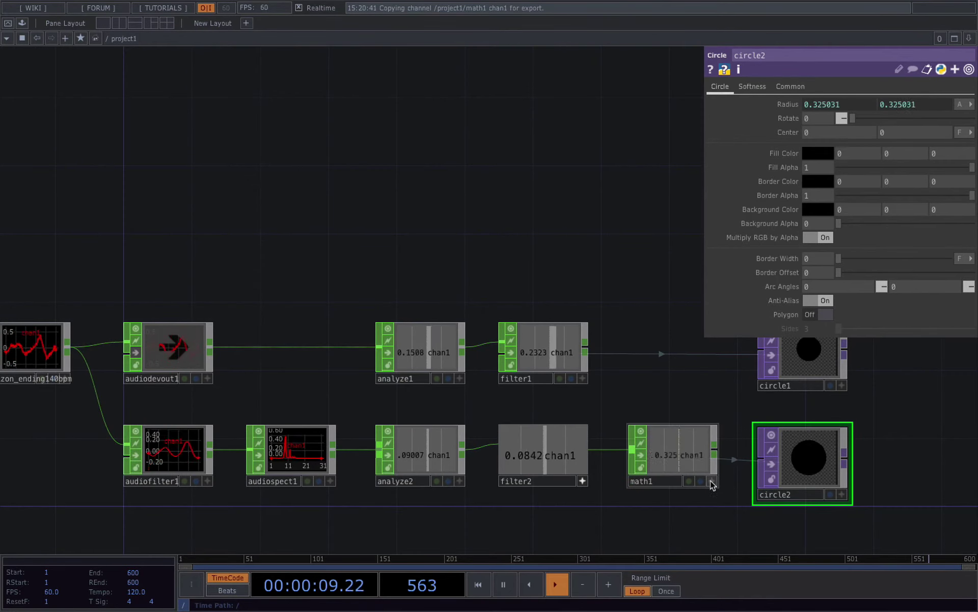
# Set math1's Multiply to 3.2 after trying 3.7.
pyautogui.click(674, 462)
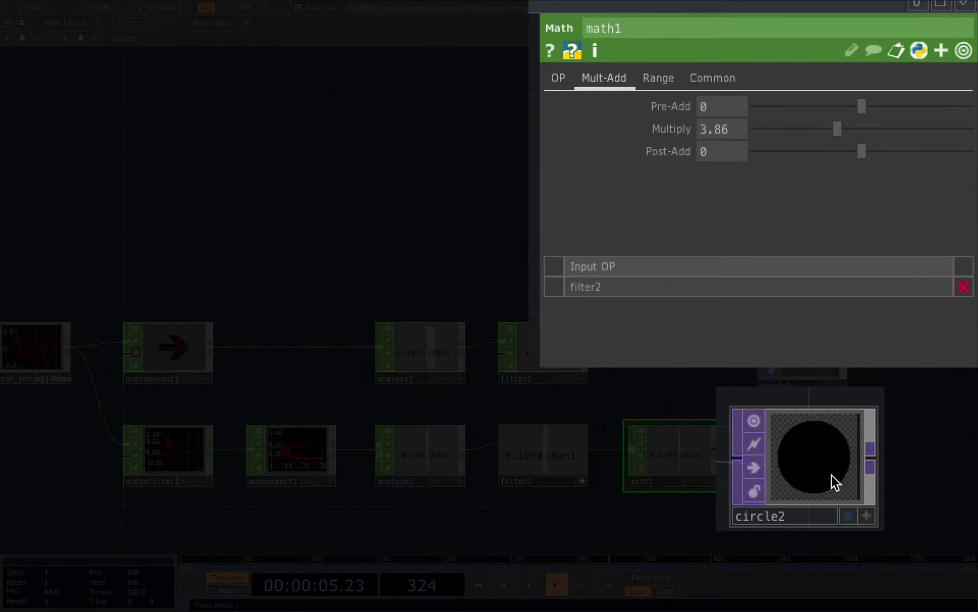
pyautogui.click(716, 130)
pyautogui.press('BackSpace')
pyautogui.press('BackSpace')
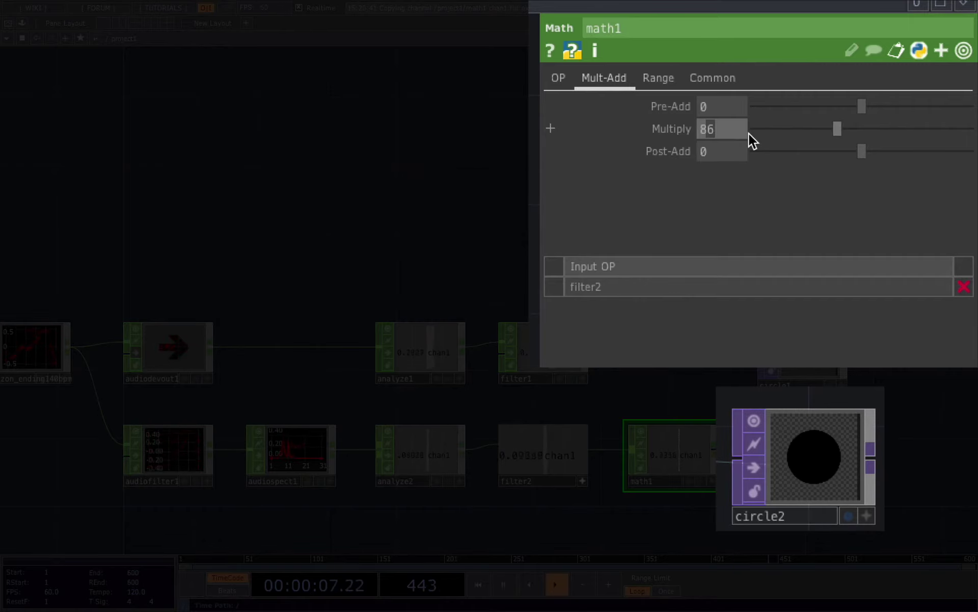
pyautogui.press('Delete')
pyautogui.press('Delete')
pyautogui.write('3.7')
pyautogui.press('Return')
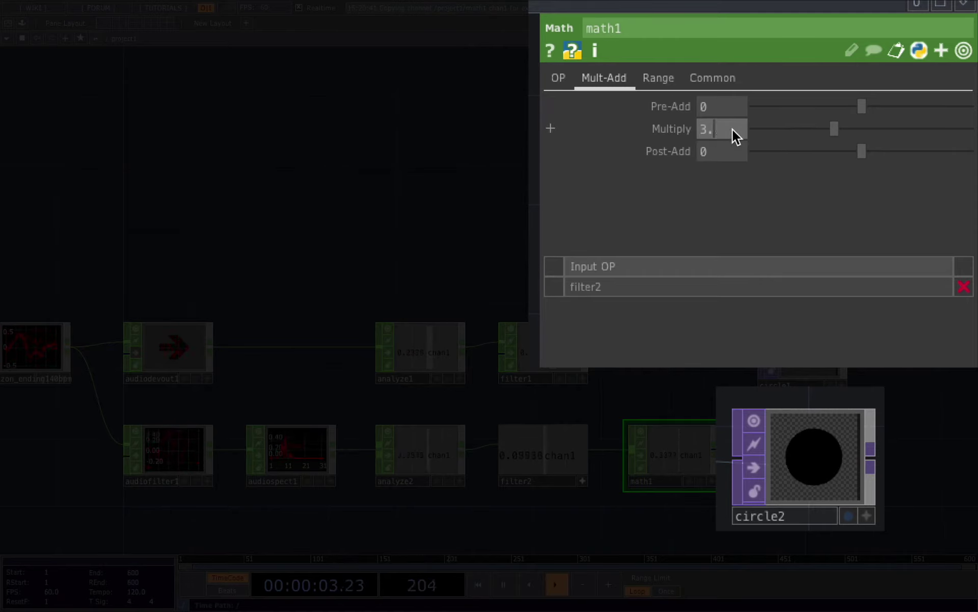
pyautogui.write('2')
pyautogui.press('Return')
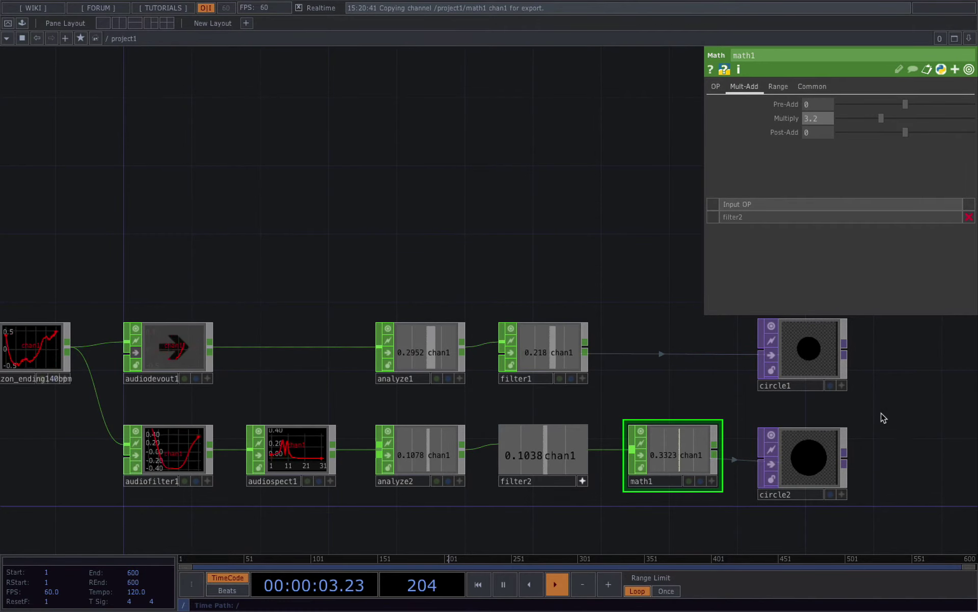
# Set circle2's fill color to pure red (1, 0, 0).
pyautogui.moveTo(880, 415); pyautogui.dragTo(948, 427)
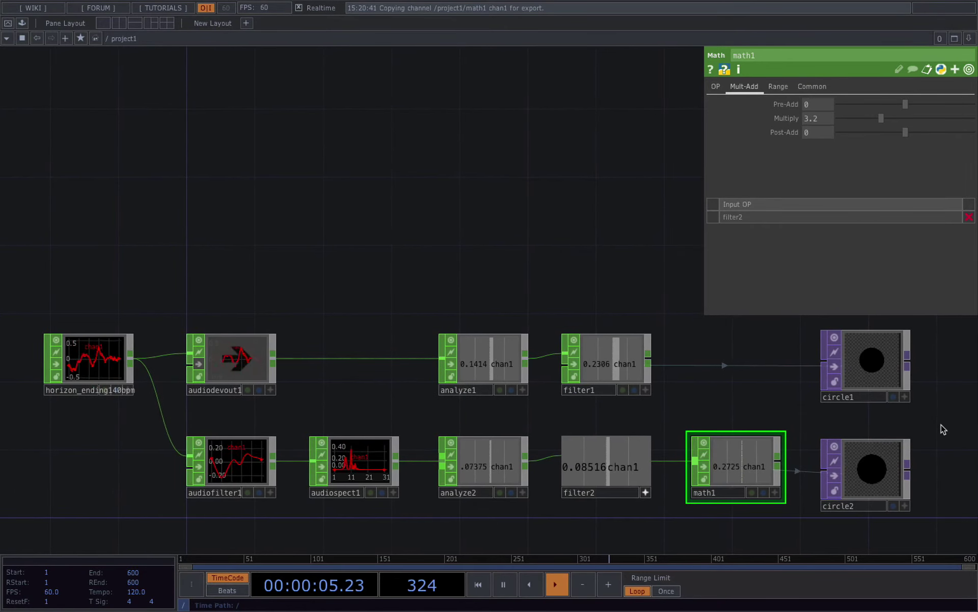
pyautogui.click(884, 474)
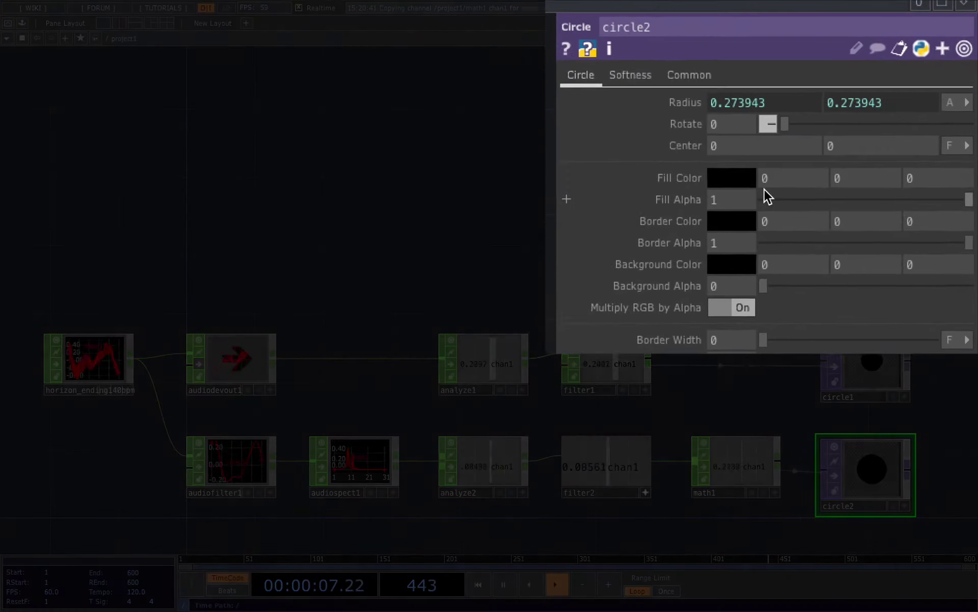
pyautogui.click(729, 187)
pyautogui.click(700, 81)
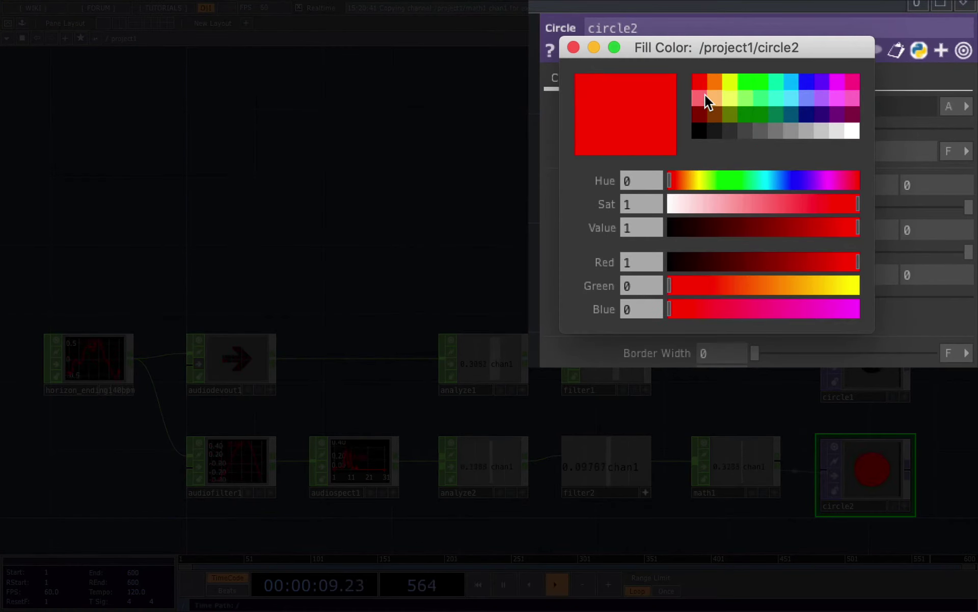
pyautogui.click(573, 47)
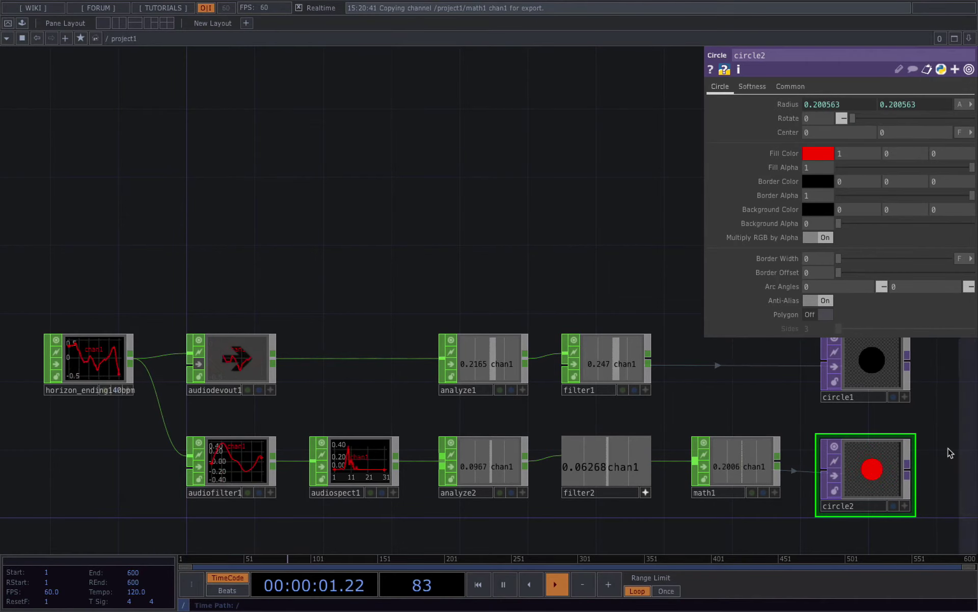
# Duplicate the whole bass row from audiofilter1 to circle2 twice, placing the two copies in rows below it.
pyautogui.press('p')
pyautogui.moveTo(942, 386); pyautogui.dragTo(939, 295)
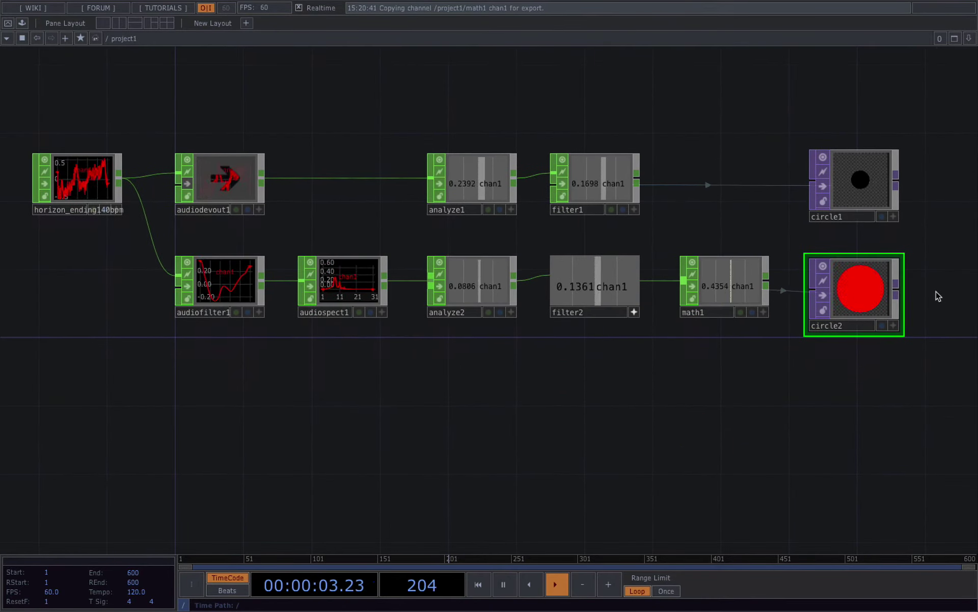
pyautogui.moveTo(944, 283); pyautogui.dragTo(166, 393, button='right')
pyautogui.hotkey('ctrl', 'c')
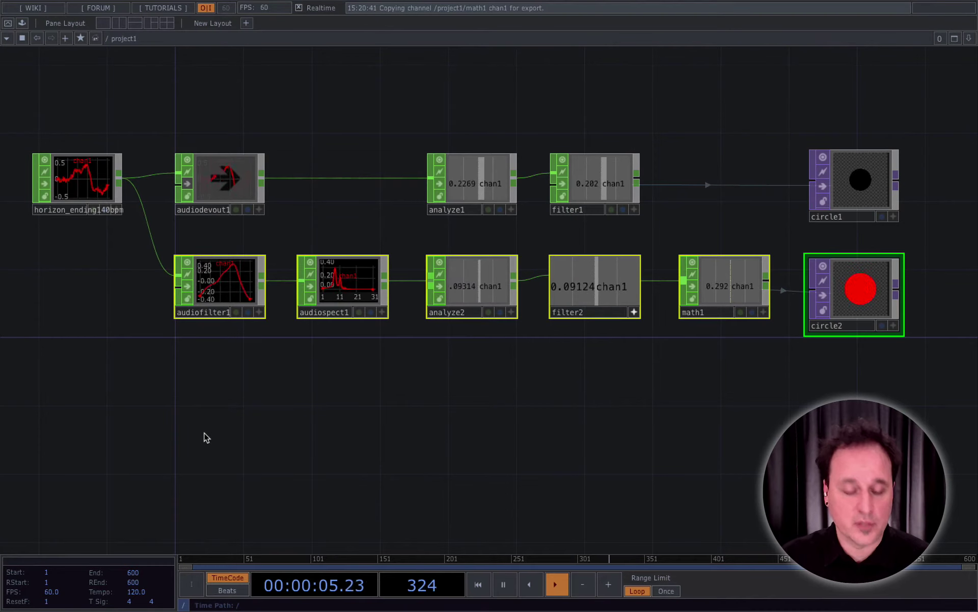
pyautogui.hotkey('ctrl', 'v')
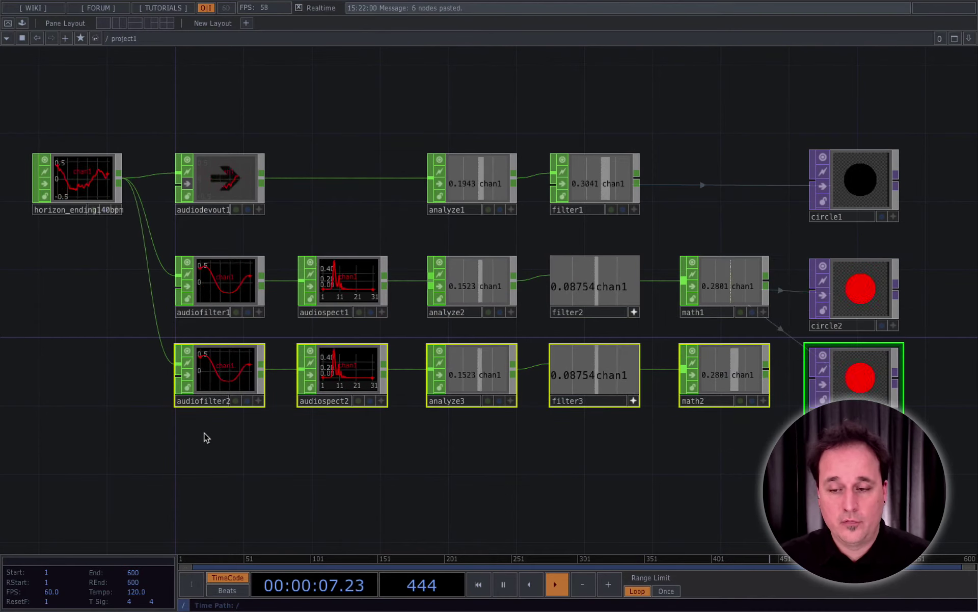
pyautogui.hotkey('ctrl', 'v')
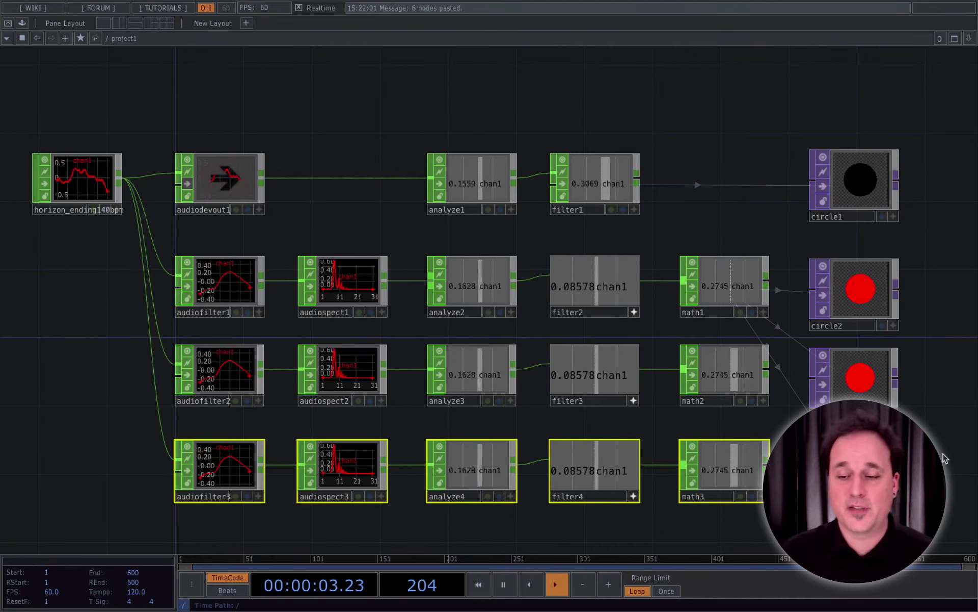
# Move the audiofilter2-to-math2 row and the audiofilter3-to-math3 row slightly down to even out the spacing between the rows.
pyautogui.moveTo(951, 470); pyautogui.dragTo(935, 410, button='middle')
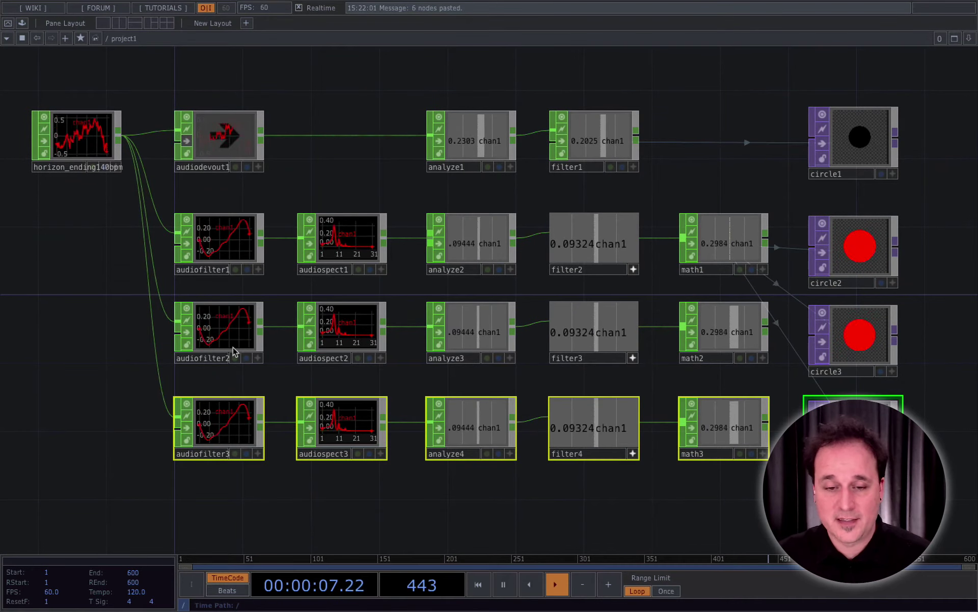
pyautogui.moveTo(75, 325); pyautogui.dragTo(803, 354)
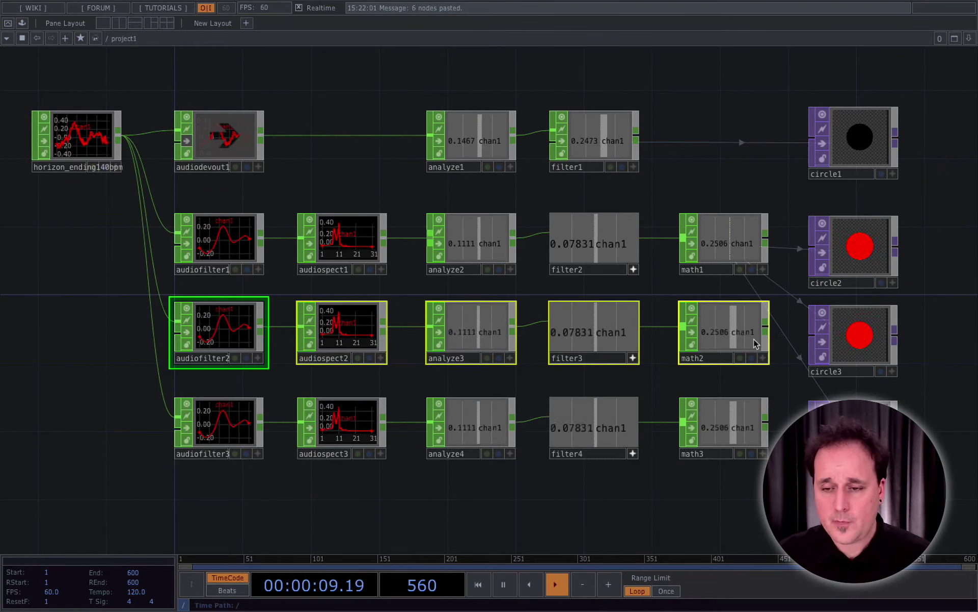
pyautogui.moveTo(747, 336); pyautogui.dragTo(739, 350)
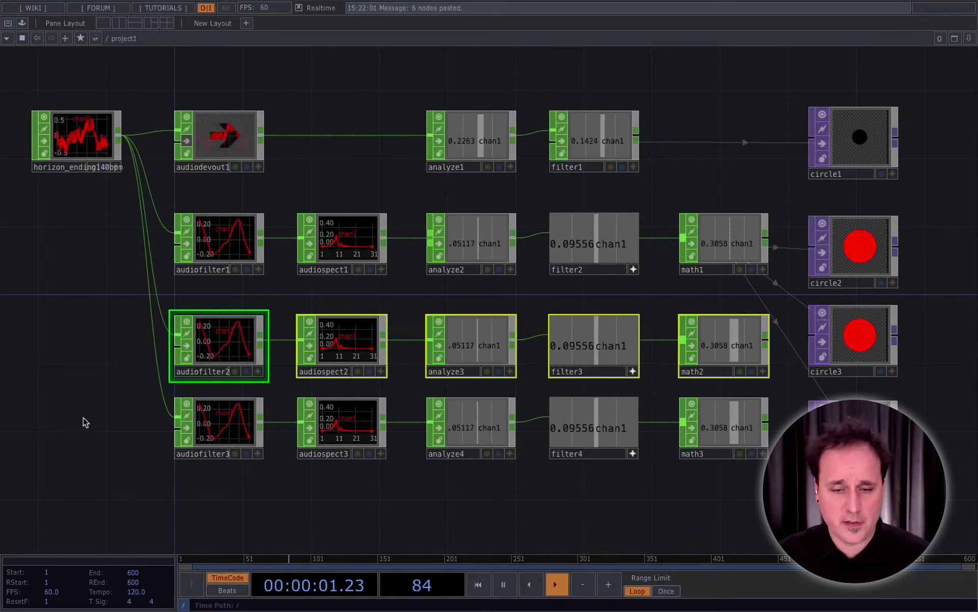
pyautogui.moveTo(83, 405); pyautogui.dragTo(737, 450)
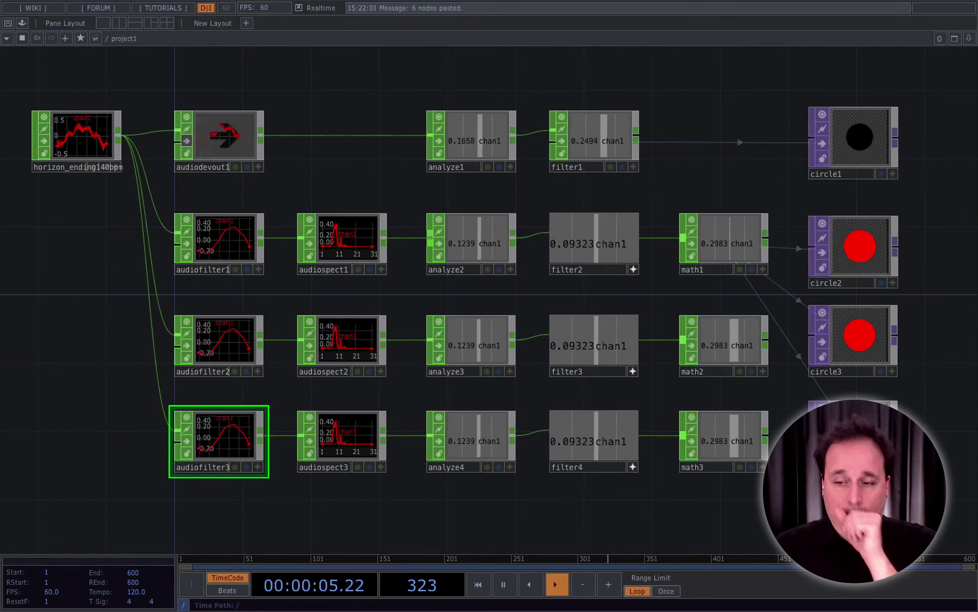
# Set circle3's fill color to orange (1, 0.545098, 0) and circle4's fill color to yellow (0.913725, 1, 0).
pyautogui.click(835, 338)
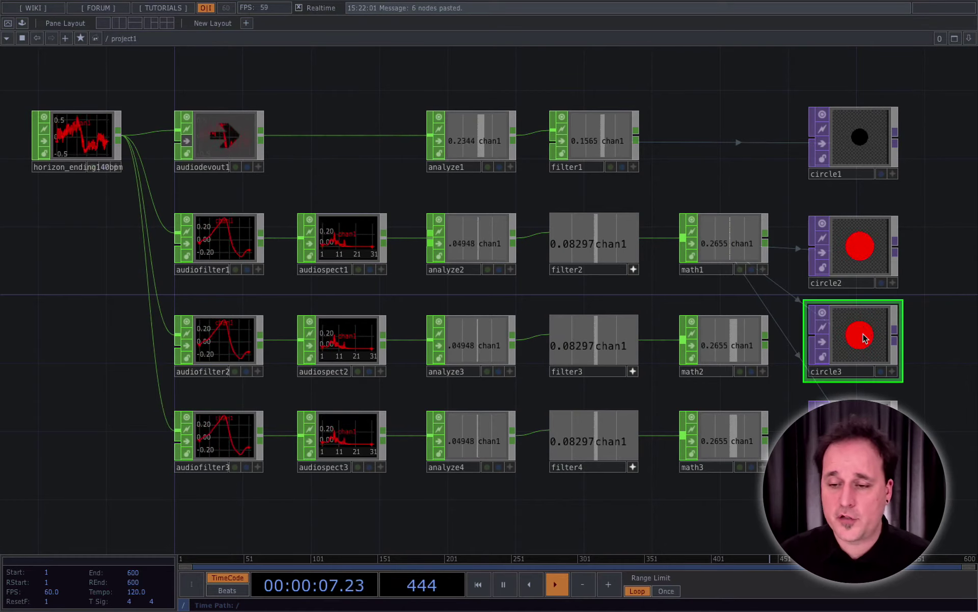
pyautogui.press('p')
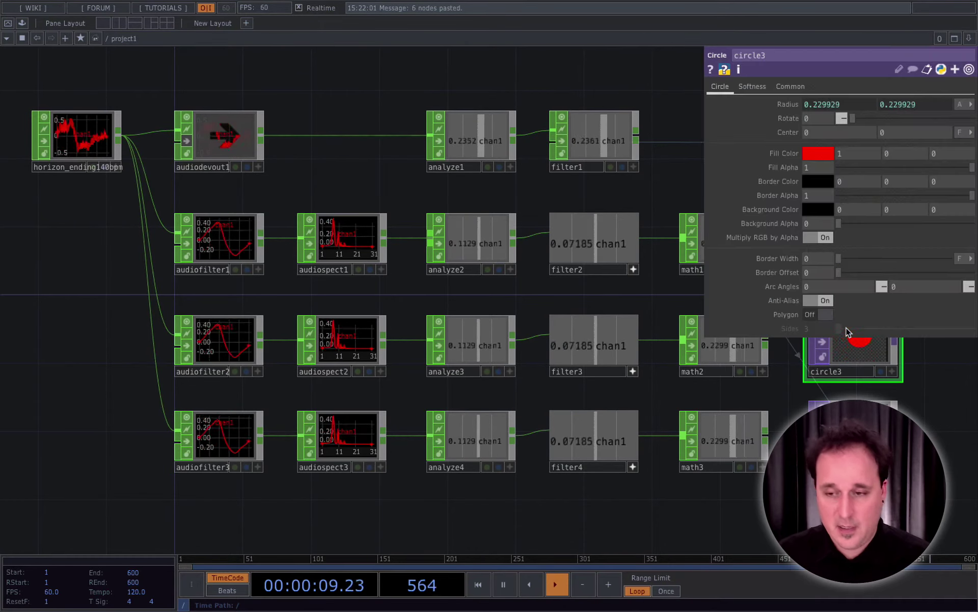
pyautogui.moveTo(791, 406); pyautogui.dragTo(459, 389)
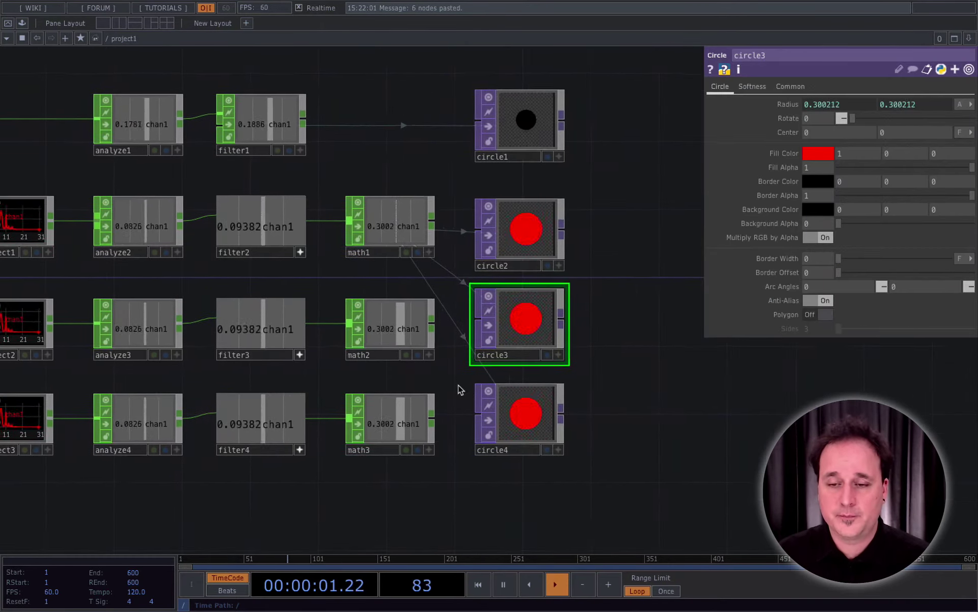
pyautogui.click(819, 153)
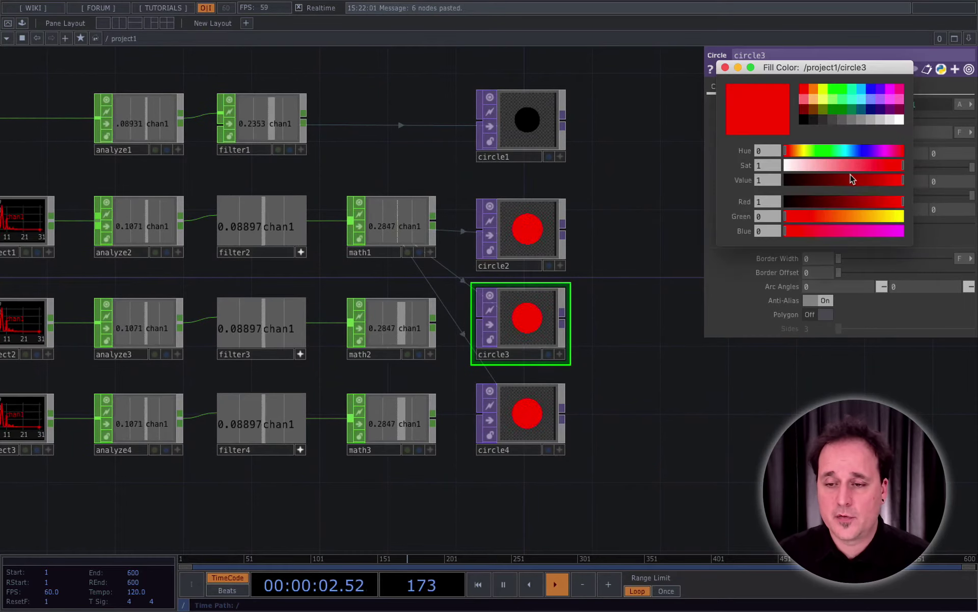
pyautogui.click(814, 89)
pyautogui.click(528, 410)
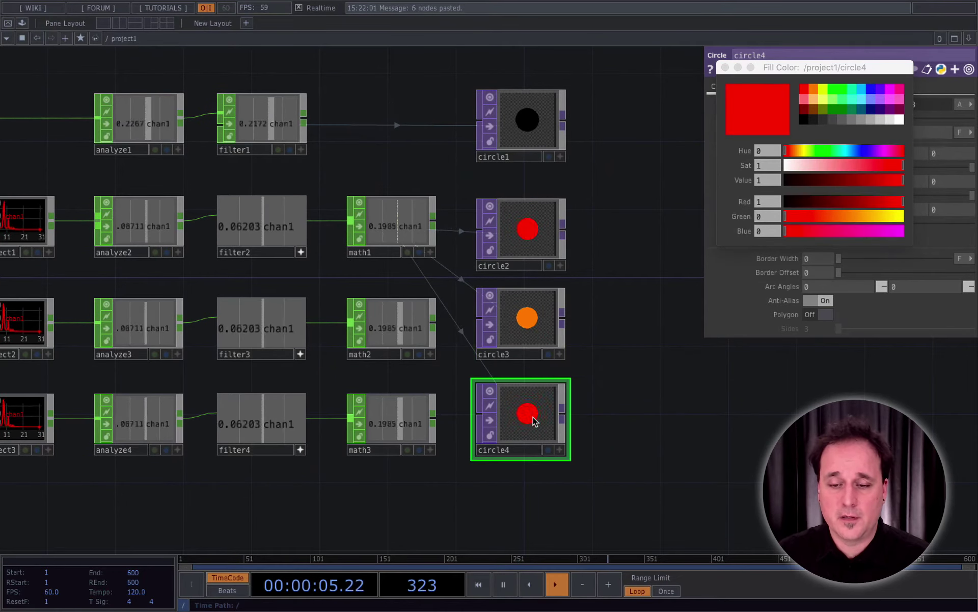
pyautogui.click(825, 88)
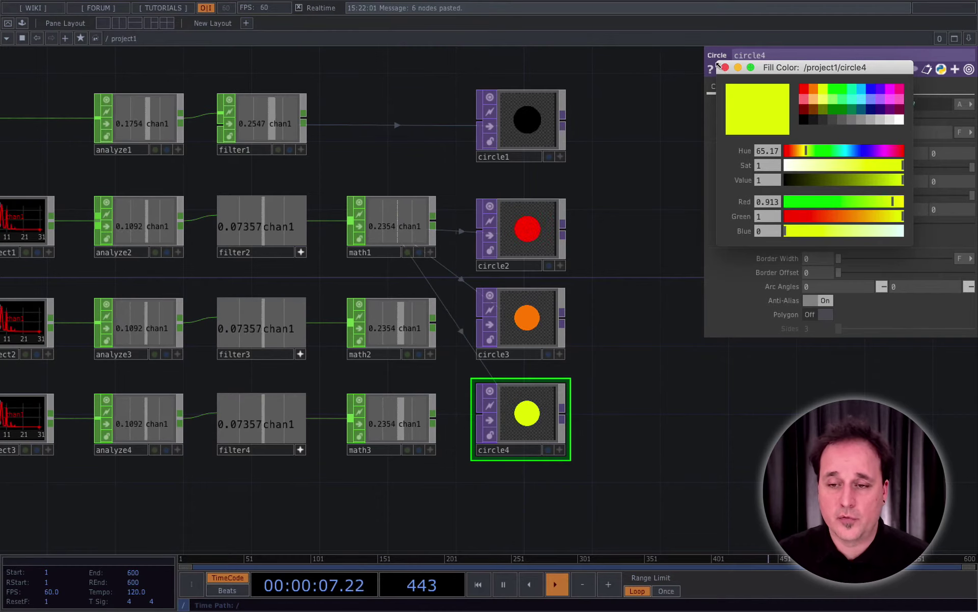
# Set audiofilter2 to Band Pass with a filter cutoff of 2500 Hz and a roll-off of 24 dB per octave.
pyautogui.moveTo(648, 342); pyautogui.dragTo(782, 399)
pyautogui.scroll(-2, 865, 395)
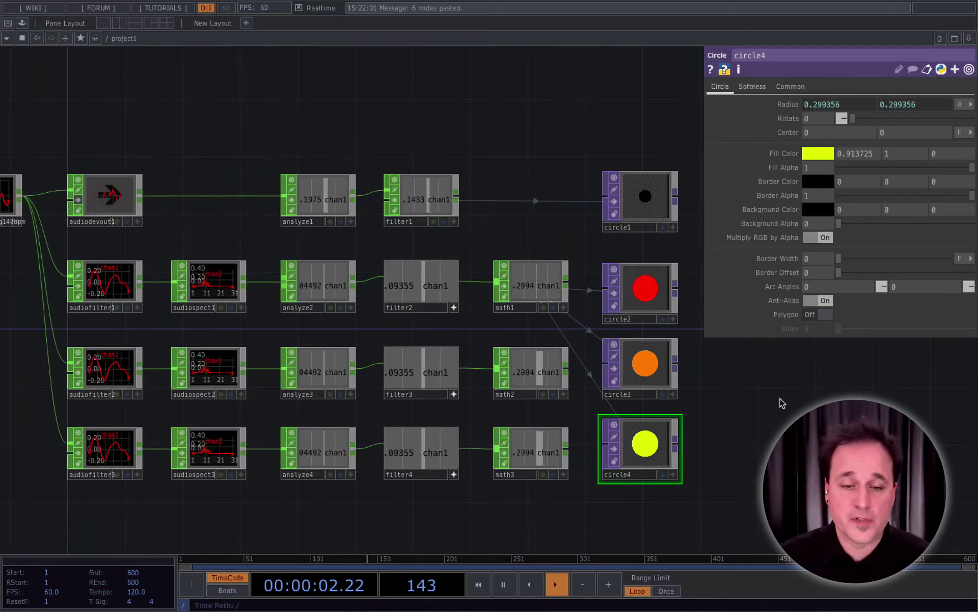
pyautogui.click(121, 383)
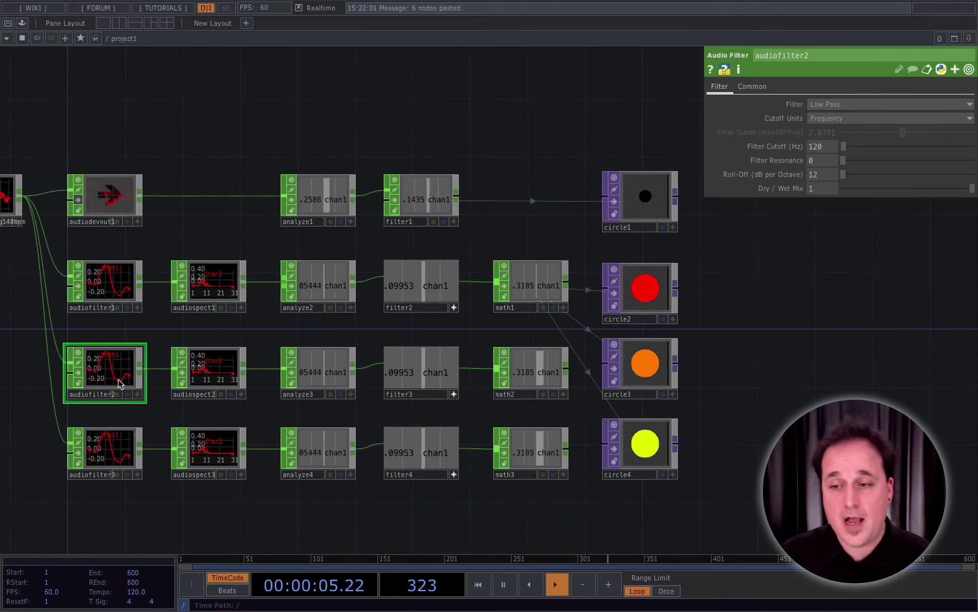
pyautogui.scroll(-1, 84, 372)
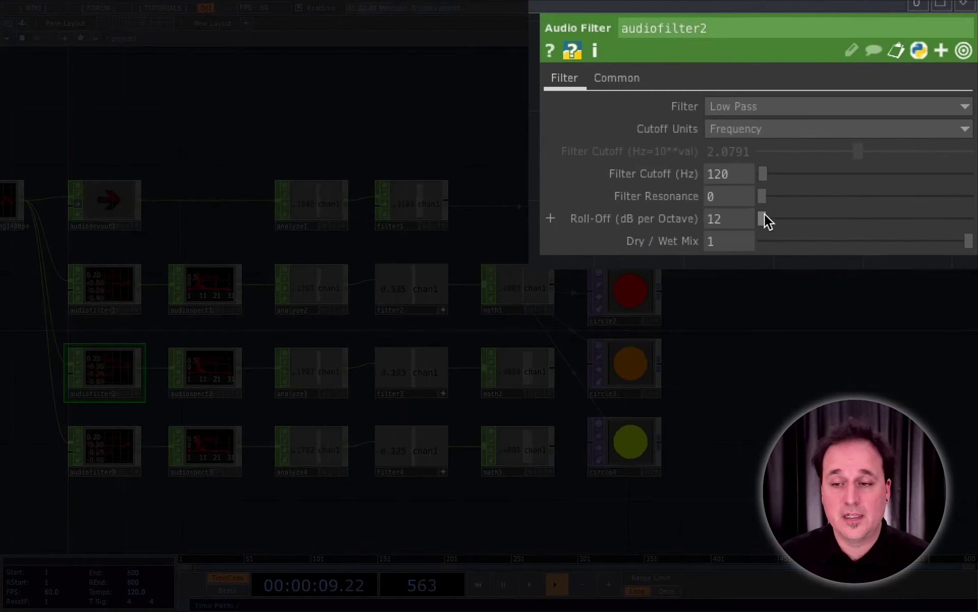
pyautogui.click(771, 108)
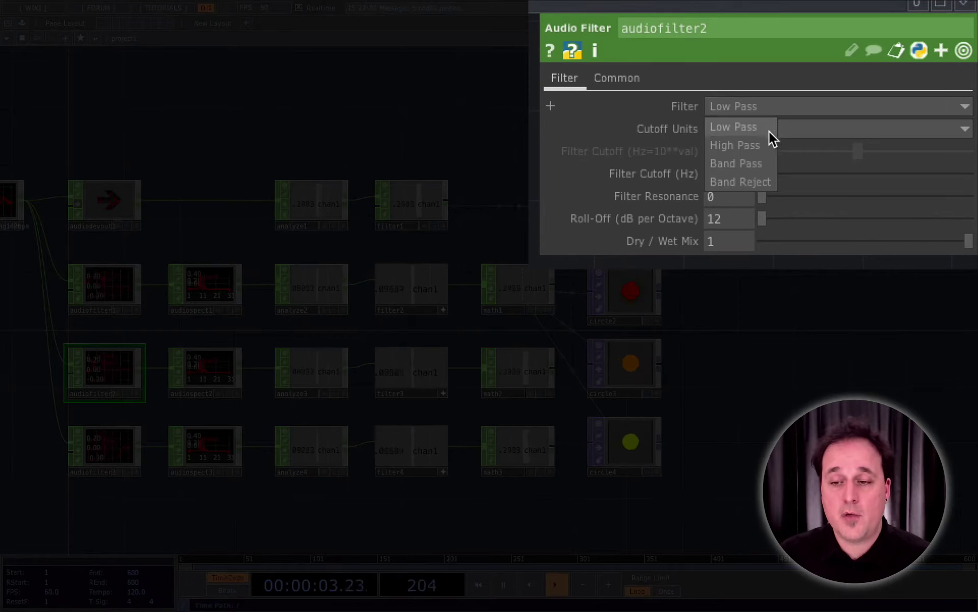
pyautogui.click(759, 164)
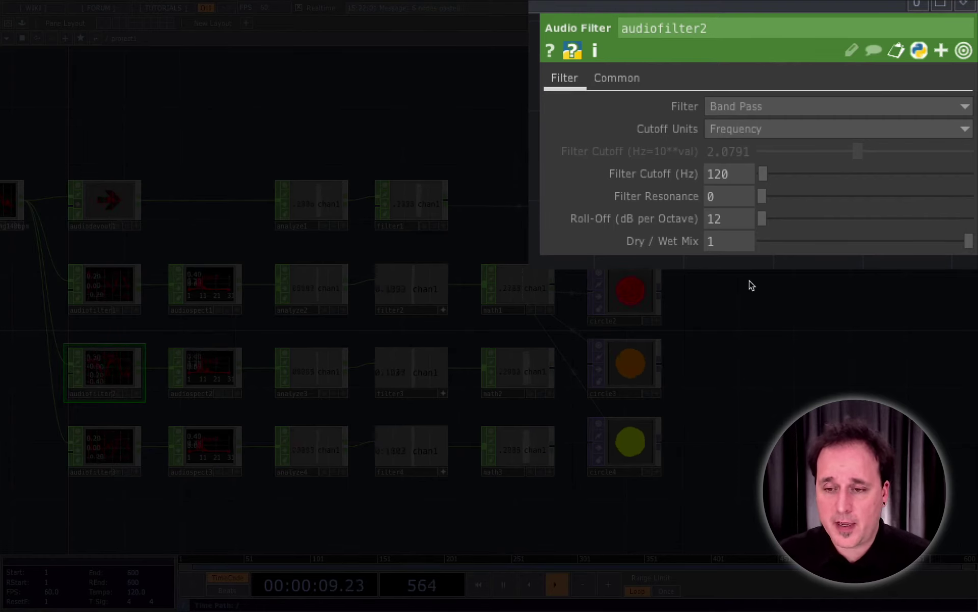
pyautogui.click(738, 175)
pyautogui.write('250')
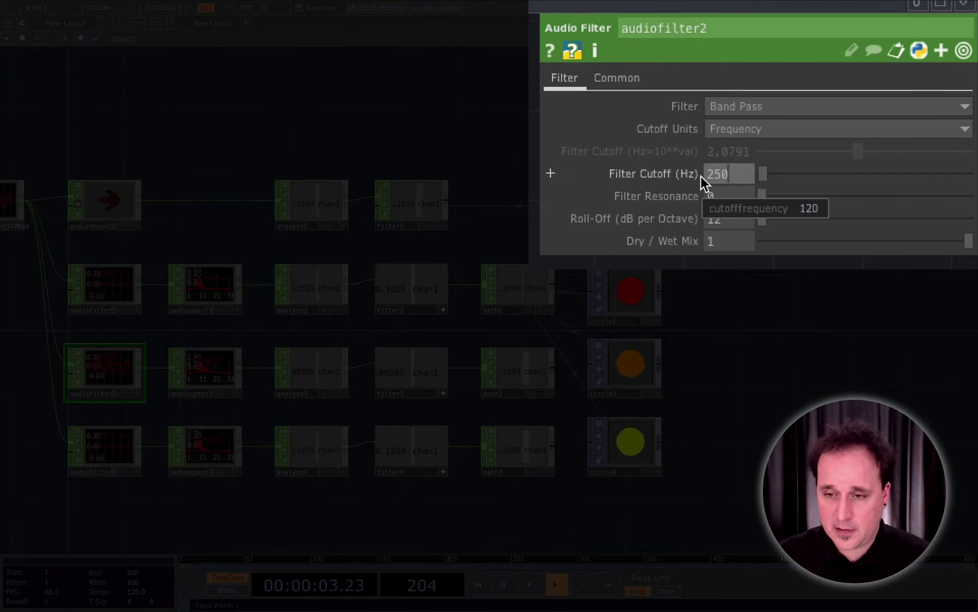
pyautogui.write('0')
pyautogui.press('Return')
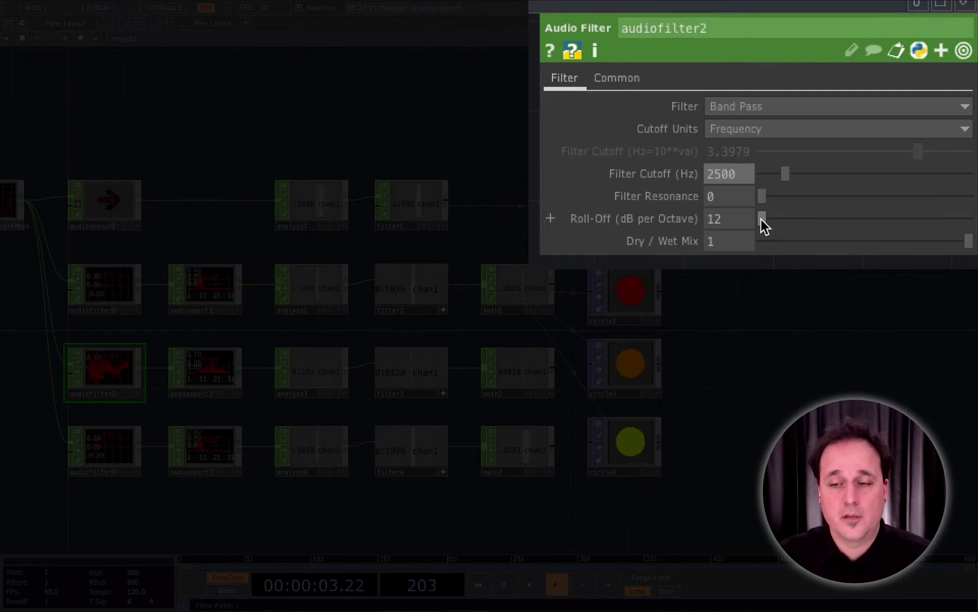
pyautogui.moveTo(762, 218); pyautogui.dragTo(972, 219)
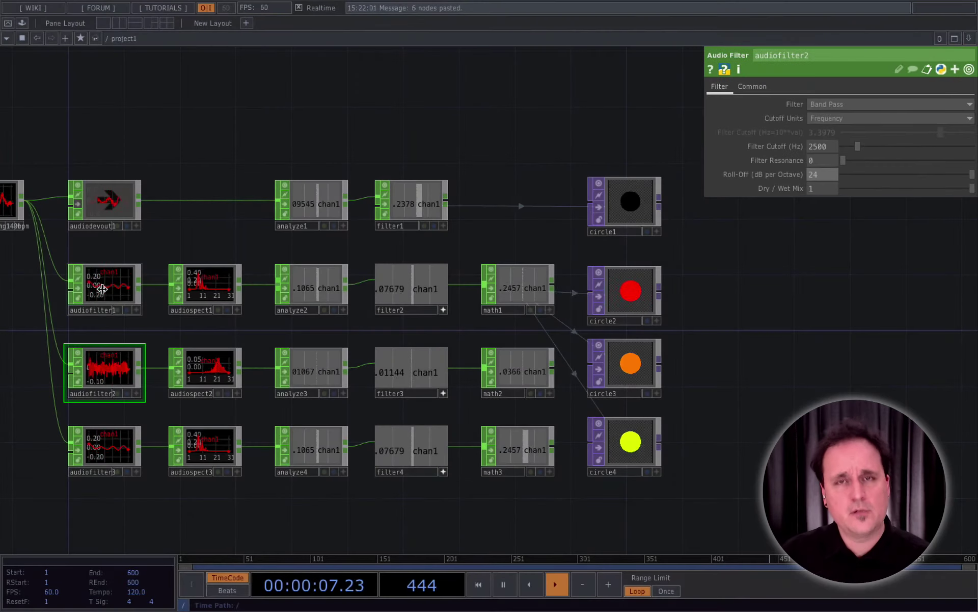
# Compare the three audio filters' settings, then examine audiospect2's spectrum and the analyze3 and filter3 nodes in the second band's row.
pyautogui.click(102, 289)
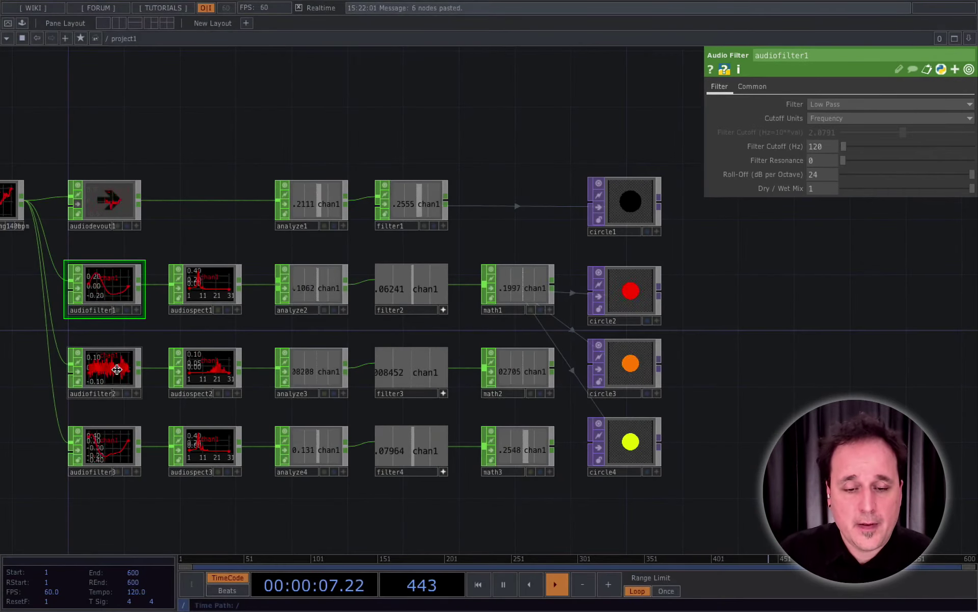
pyautogui.click(112, 440)
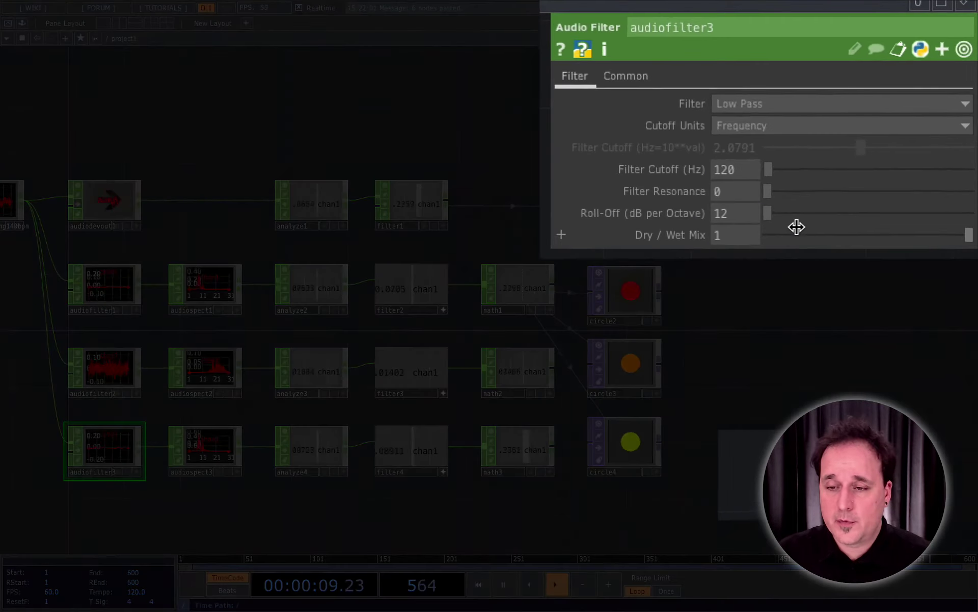
pyautogui.click(87, 369)
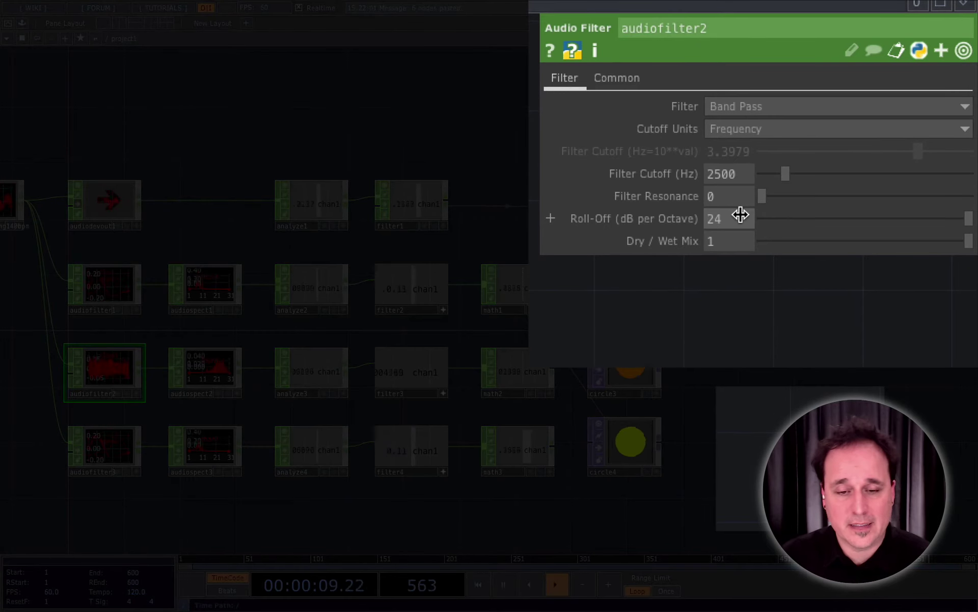
pyautogui.click(203, 366)
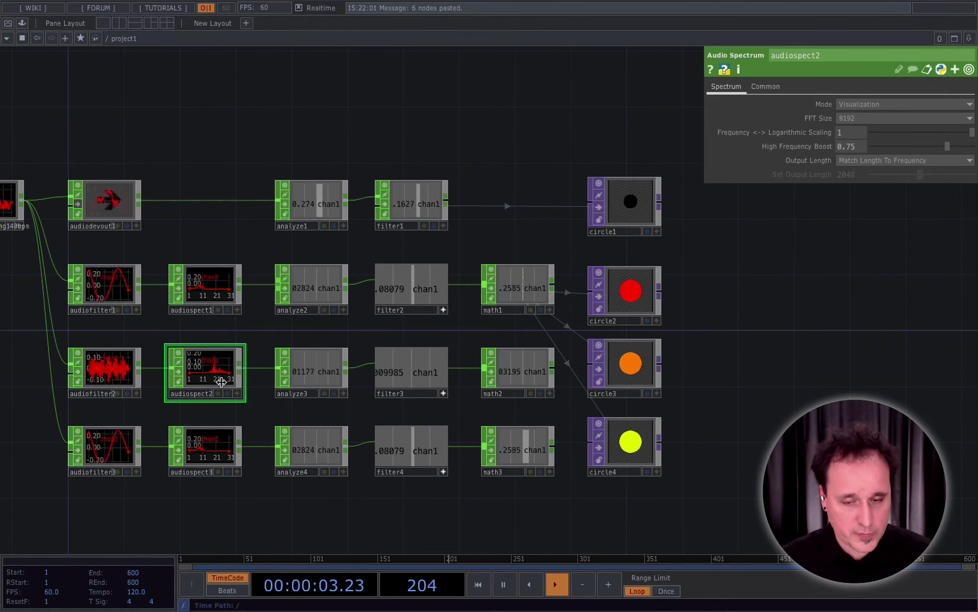
pyautogui.scroll(1, 277, 392)
pyautogui.scroll(3, 277, 391)
pyautogui.moveTo(286, 387); pyautogui.dragTo(376, 350)
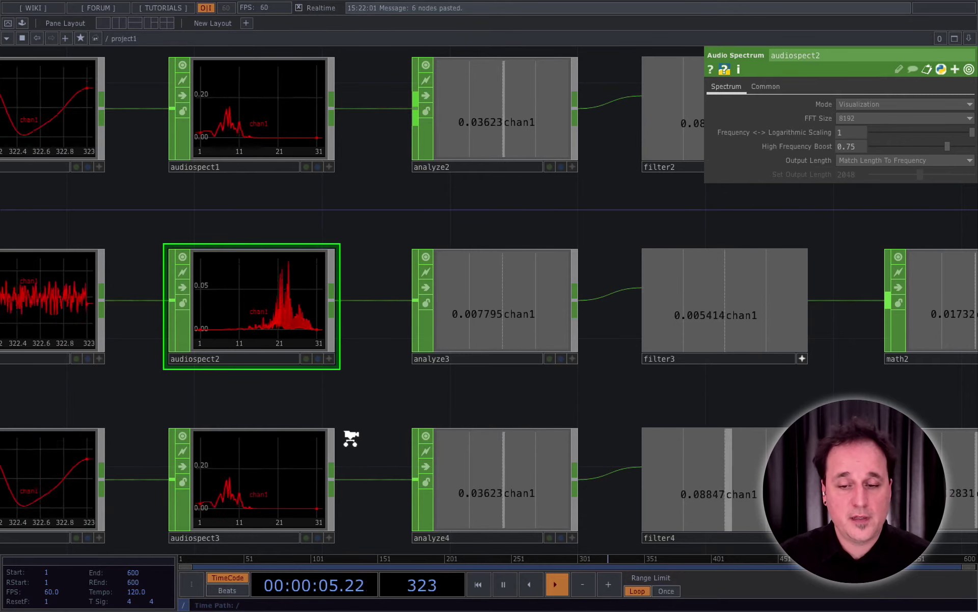
pyautogui.scroll(-4, 351, 438)
pyautogui.scroll(-1, 351, 438)
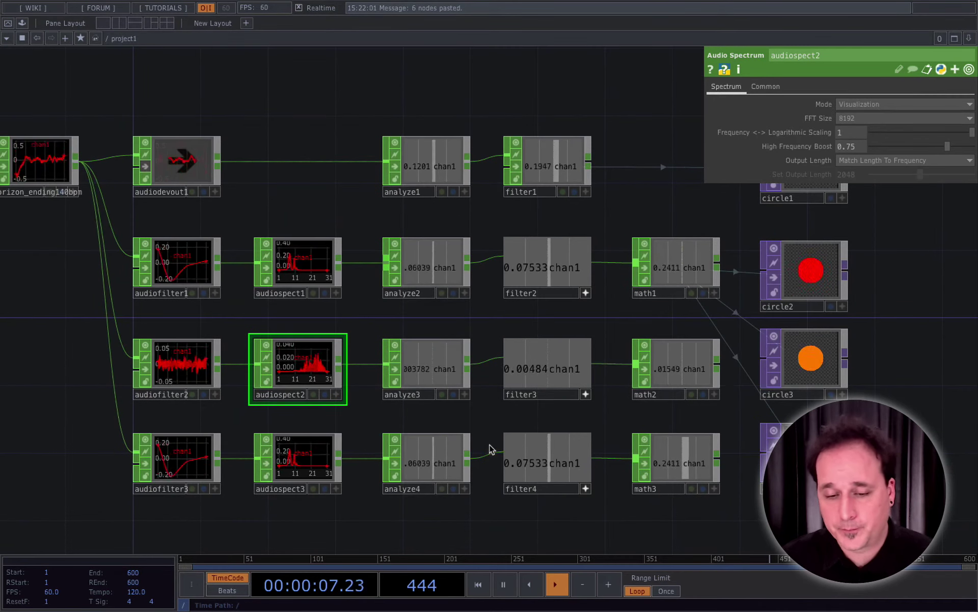
pyautogui.click(430, 372)
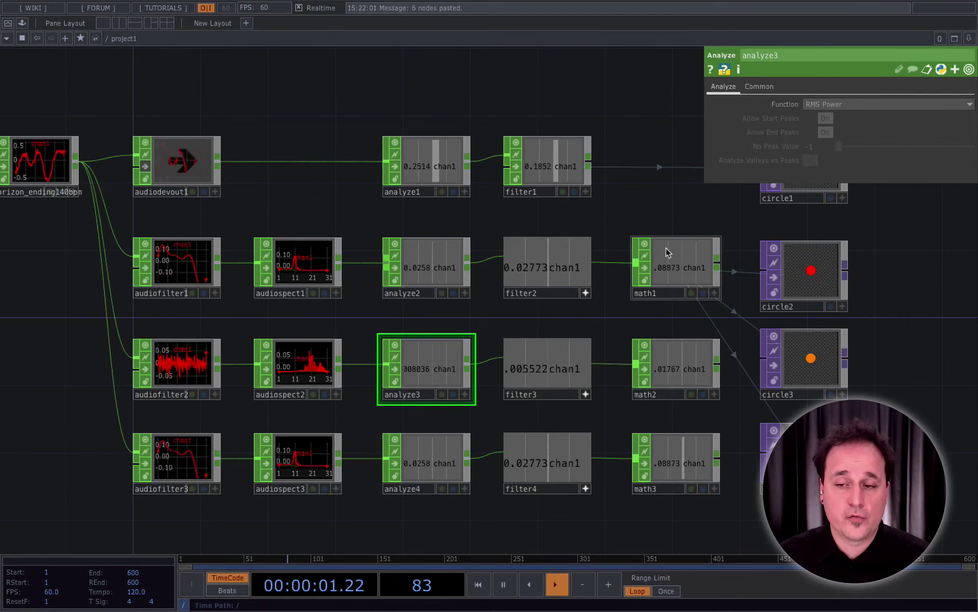
pyautogui.click(560, 378)
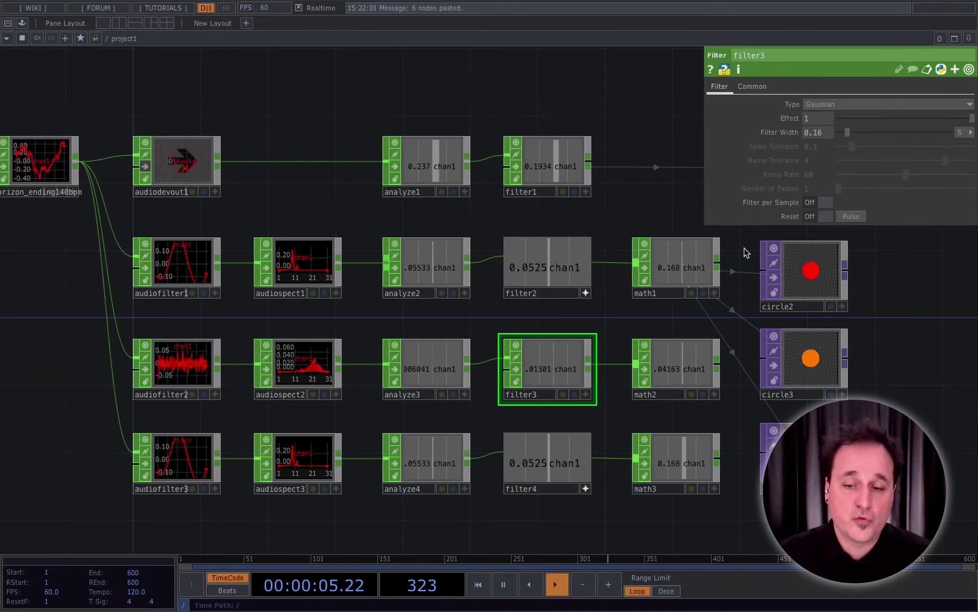
# Link math2's chan1 to circle3's radius as a CHOP Reference.
pyautogui.click(674, 373)
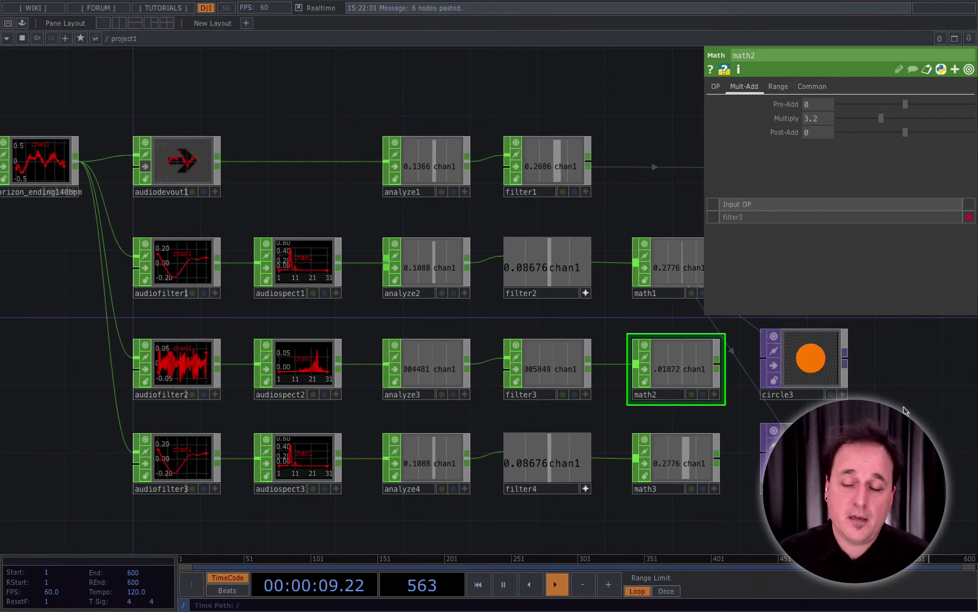
pyautogui.moveTo(923, 410); pyautogui.dragTo(644, 371)
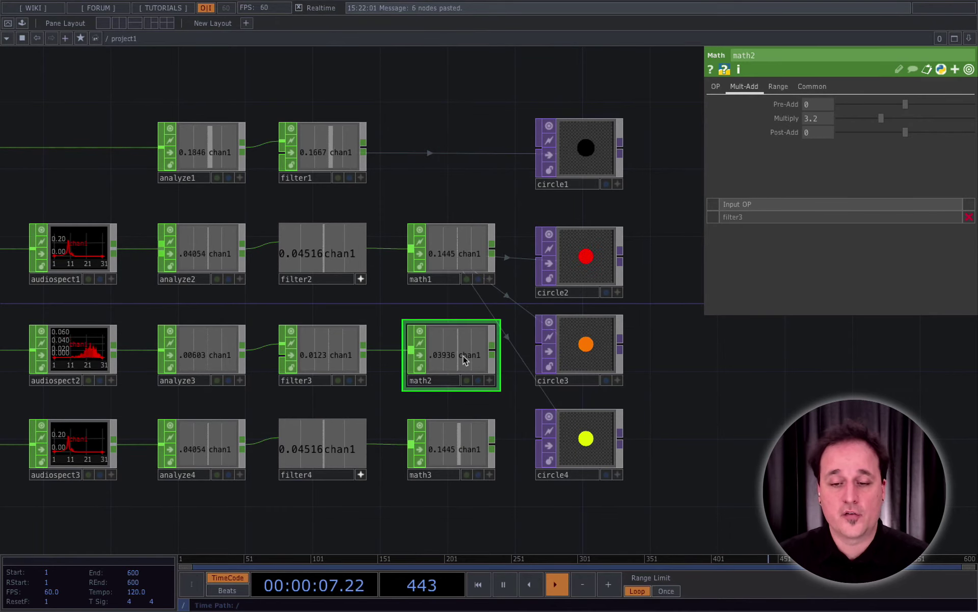
pyautogui.click(489, 381)
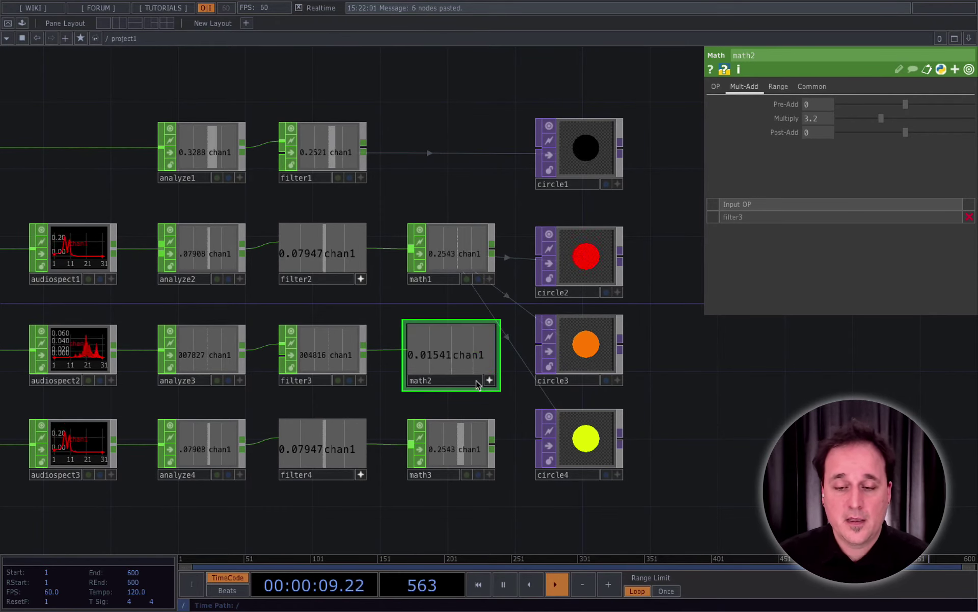
pyautogui.moveTo(461, 364); pyautogui.dragTo(784, 105)
pyautogui.click(787, 95)
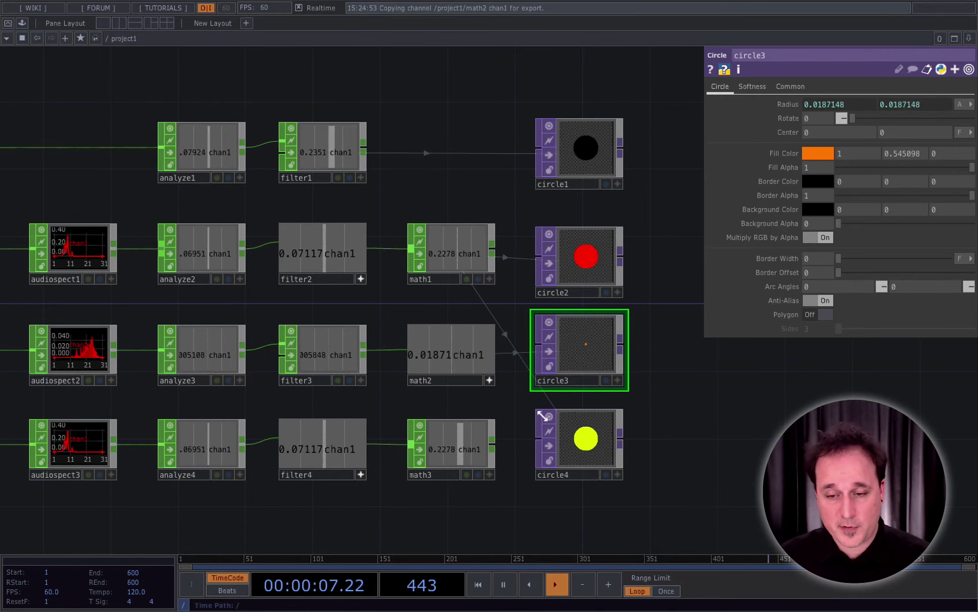
# Link math3's chan1 to circle4's radius as a CHOP Reference.
pyautogui.click(604, 452)
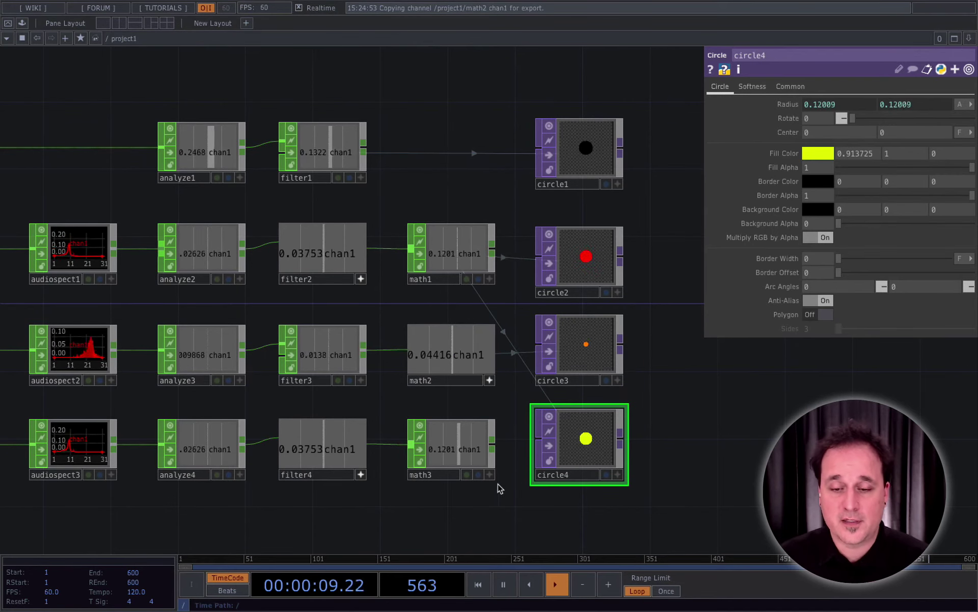
pyautogui.click(468, 459)
pyautogui.click(490, 475)
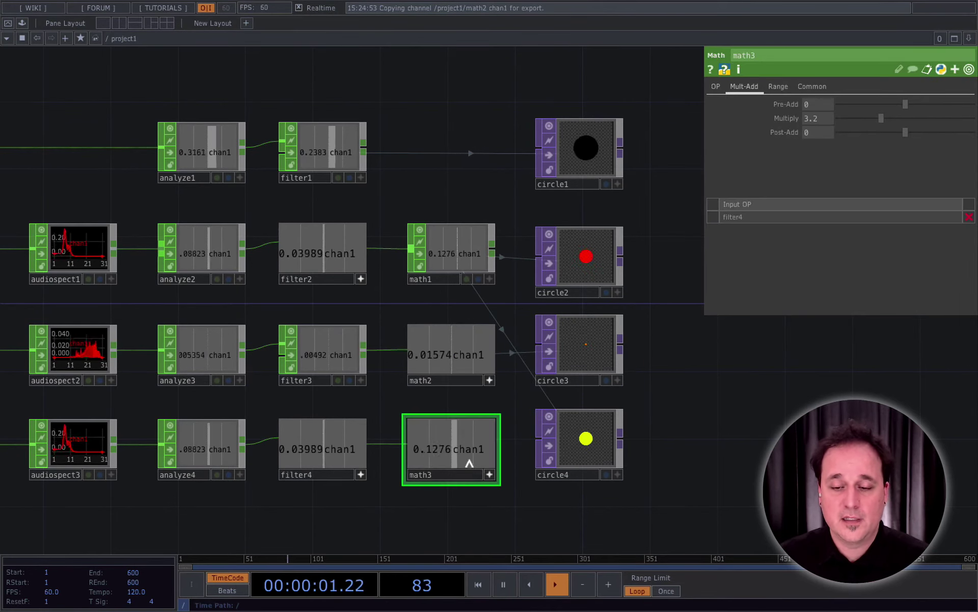
pyautogui.click(586, 438)
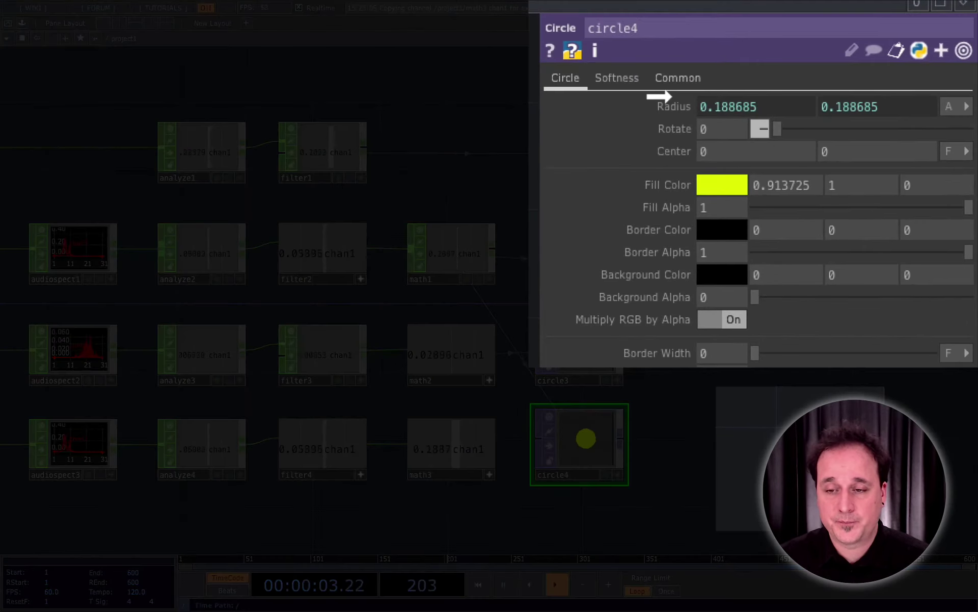
pyautogui.moveTo(673, 116); pyautogui.dragTo(658, 105)
pyautogui.click(690, 109)
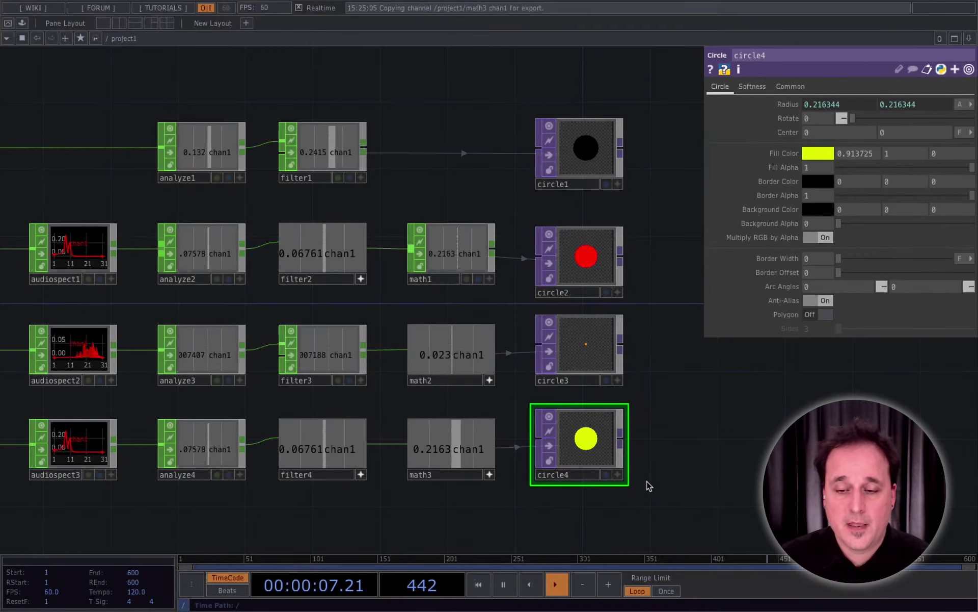
# Raise math2's Multiply value to 30, trying 10 and 20 first, so circle3 reacts more strongly.
pyautogui.click(580, 355)
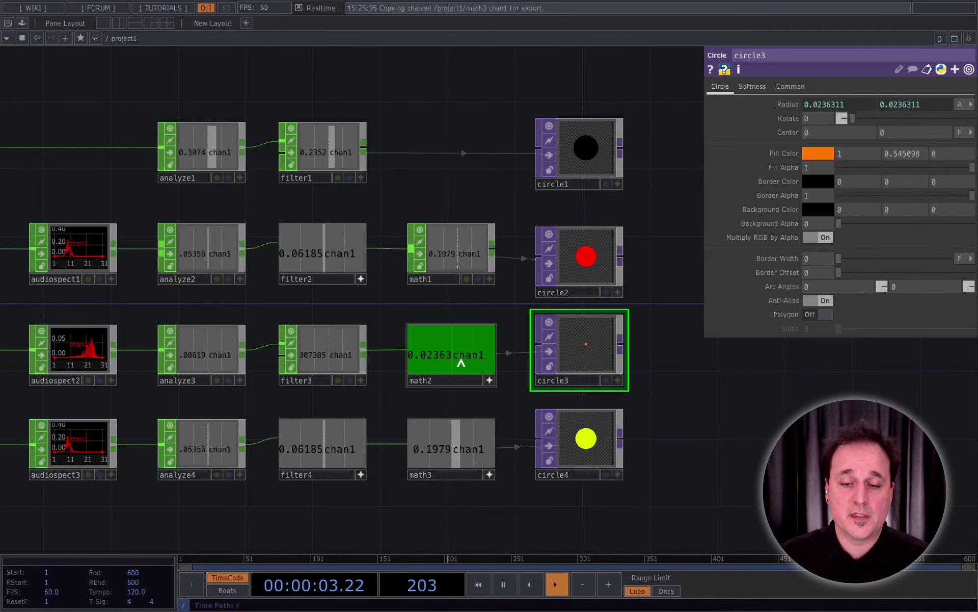
pyautogui.click(447, 360)
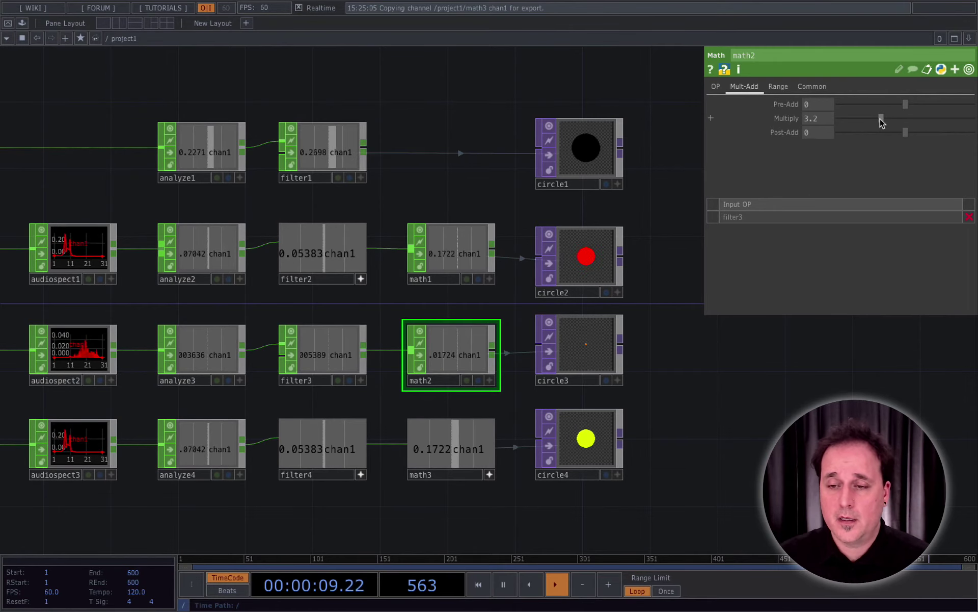
pyautogui.moveTo(882, 118); pyautogui.dragTo(968, 127)
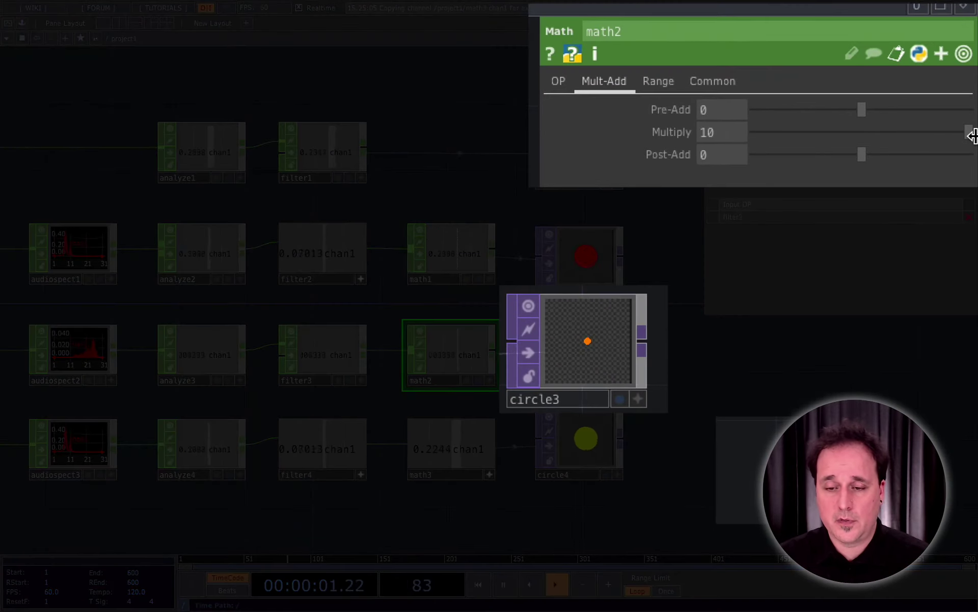
pyautogui.click(726, 135)
pyautogui.write('2')
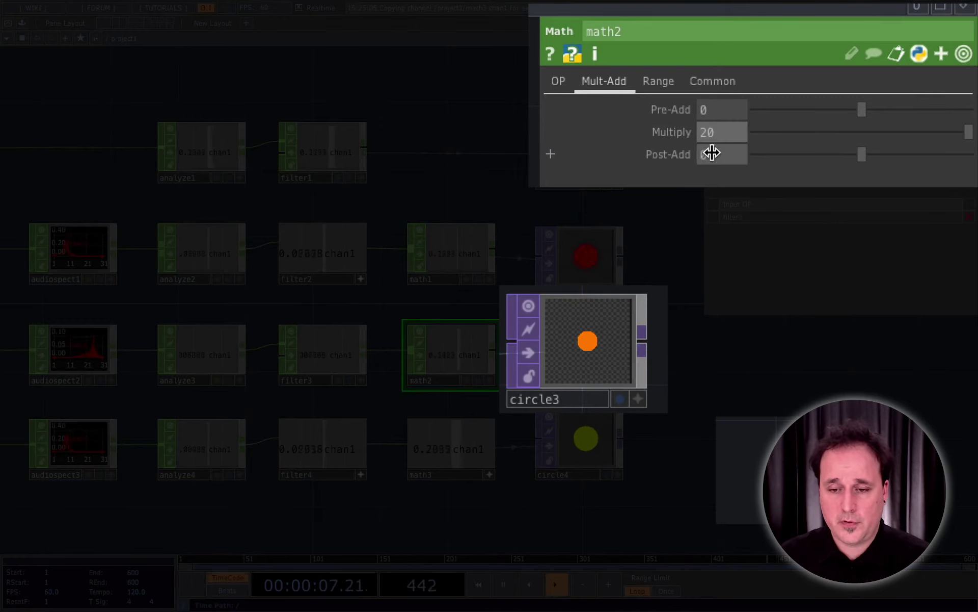
pyautogui.click(720, 136)
pyautogui.write('30')
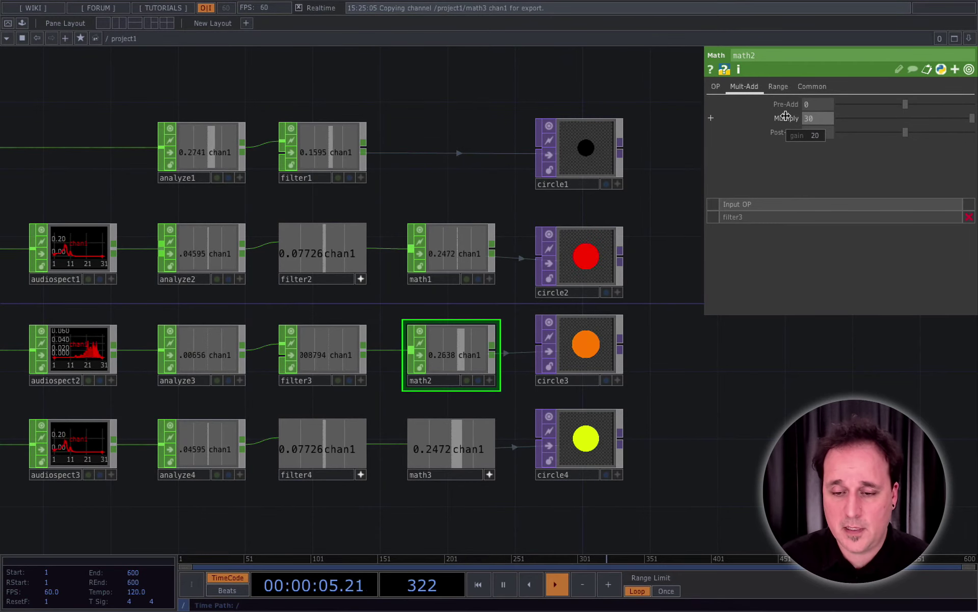
# Set audiofilter3 to High Pass with a filter cutoff of 6000 Hz.
pyautogui.moveTo(714, 421); pyautogui.dragTo(745, 411)
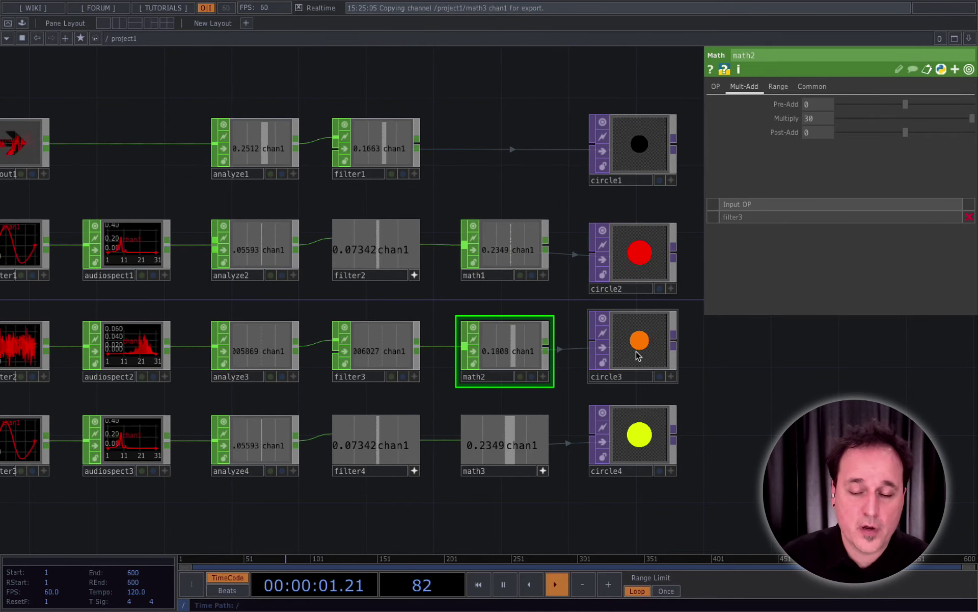
pyautogui.scroll(-1, 646, 343)
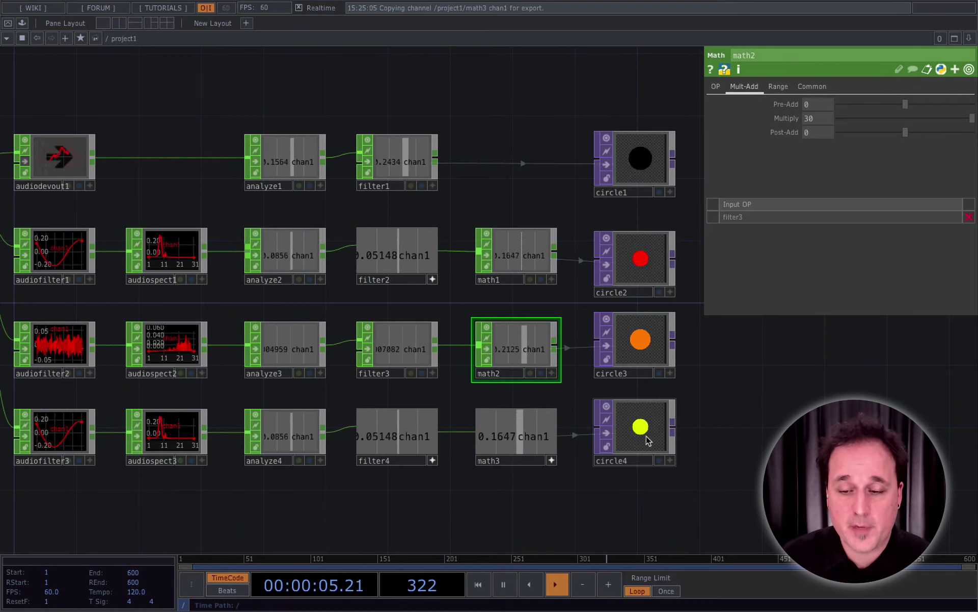
pyautogui.moveTo(542, 507); pyautogui.dragTo(635, 504)
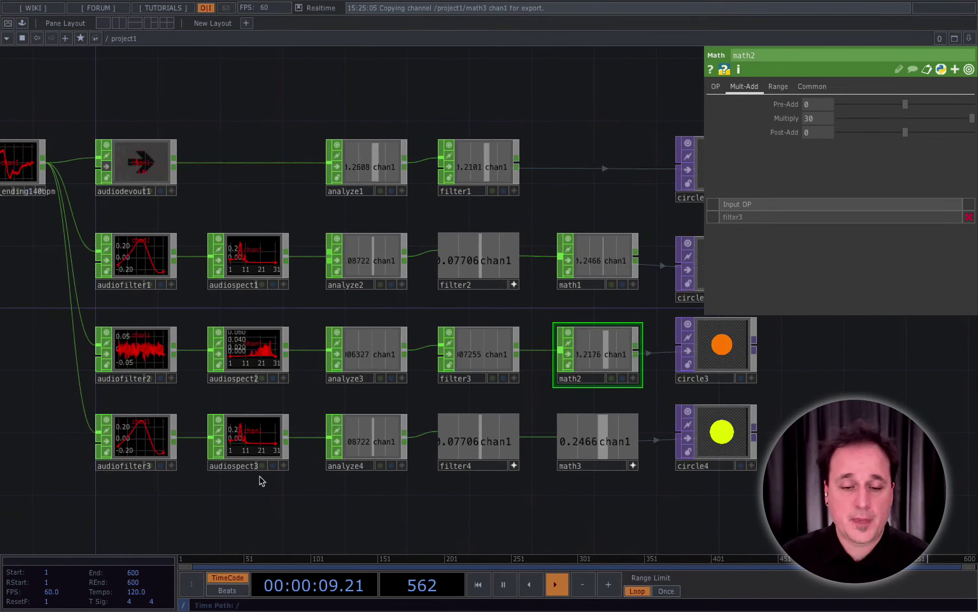
pyautogui.click(137, 440)
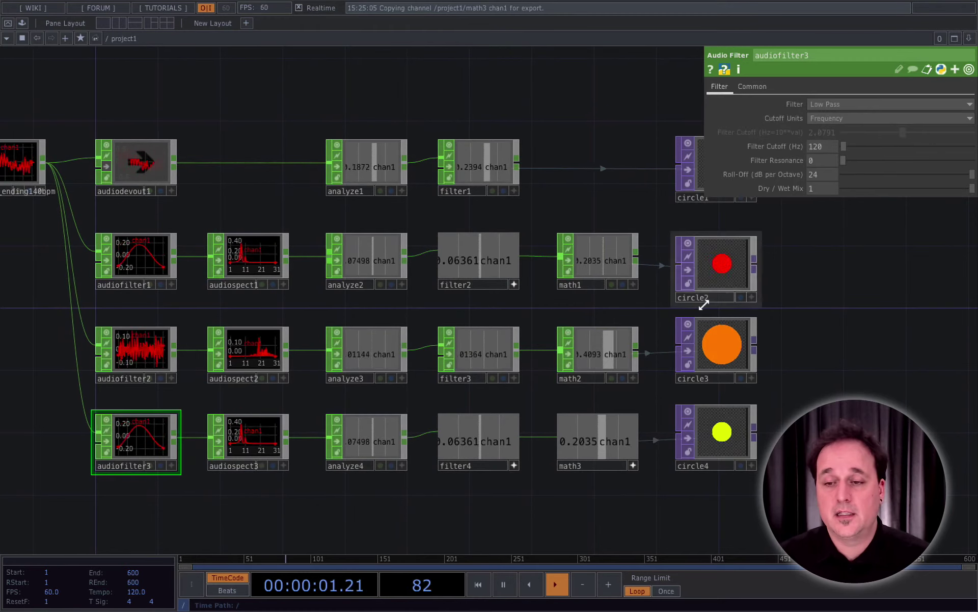
pyautogui.click(835, 105)
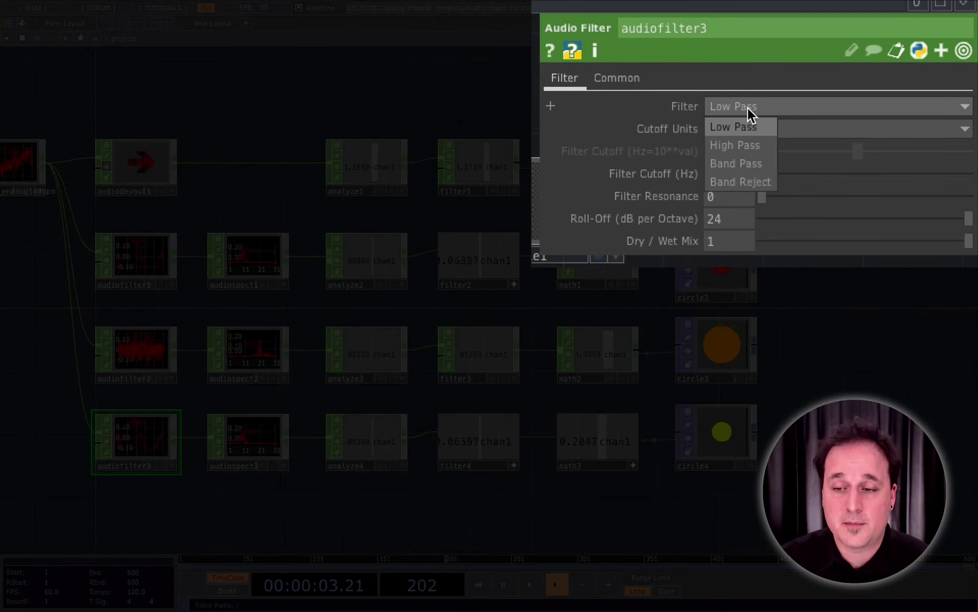
pyautogui.click(756, 145)
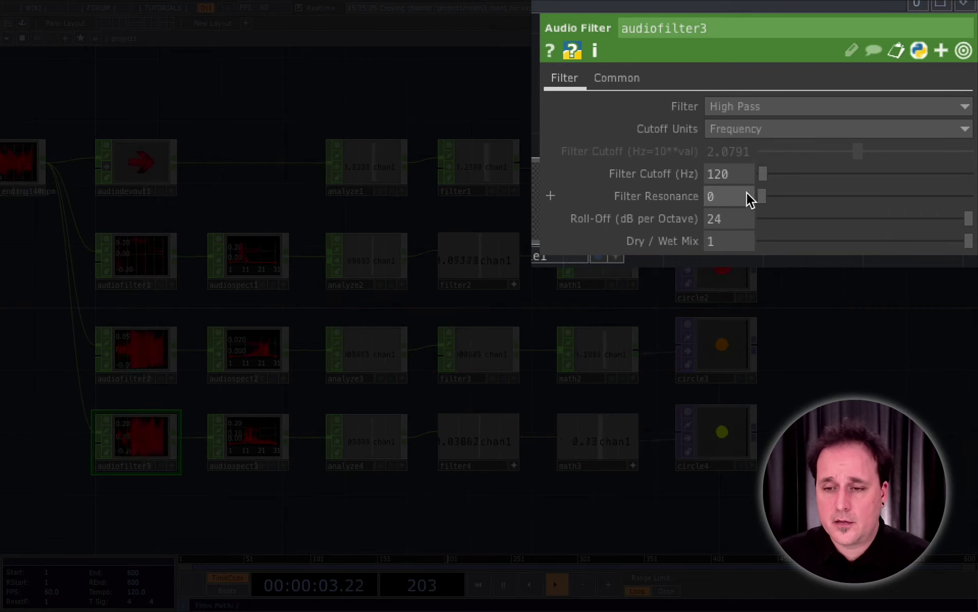
pyautogui.write('6000')
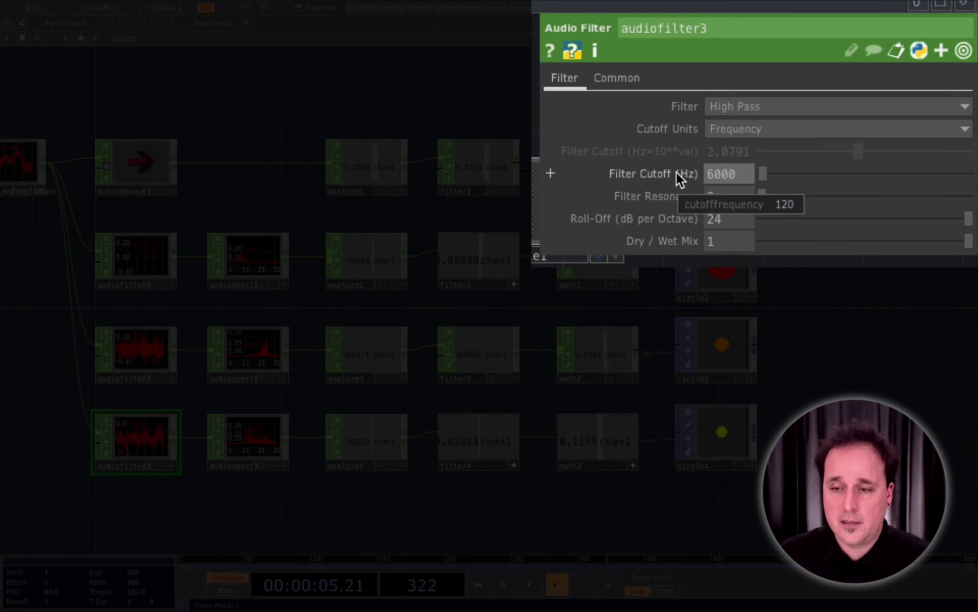
pyautogui.press('Return')
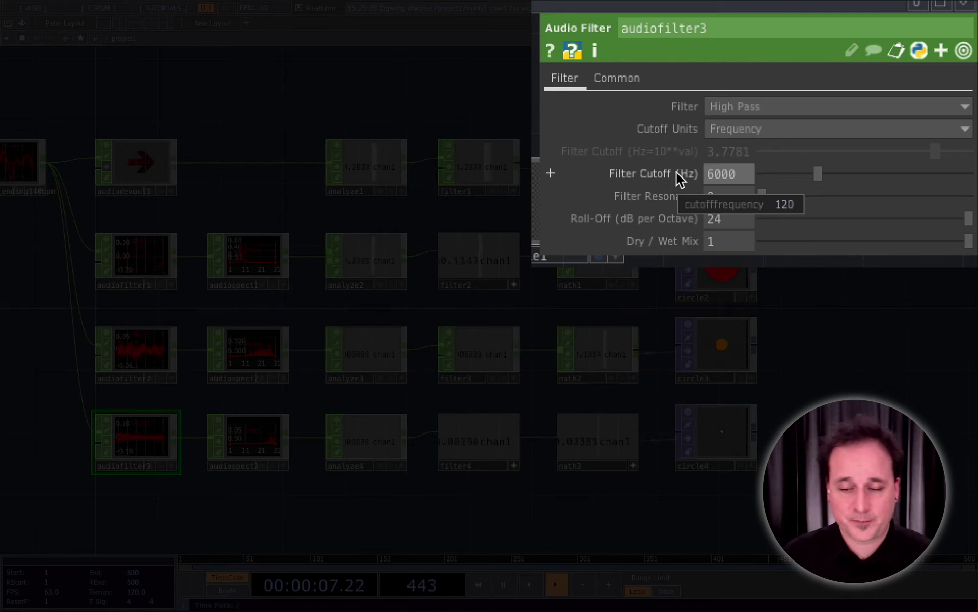
# Add a Merge CHOP in the empty space below the row of audiofilter3.
pyautogui.moveTo(851, 366); pyautogui.dragTo(874, 362)
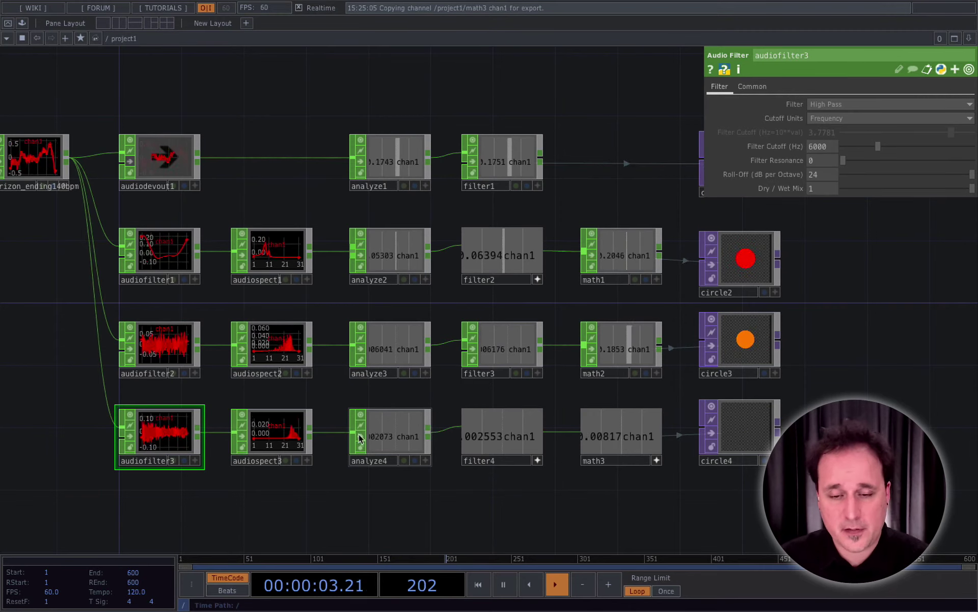
pyautogui.press('h')
pyautogui.moveTo(624, 508); pyautogui.dragTo(597, 409)
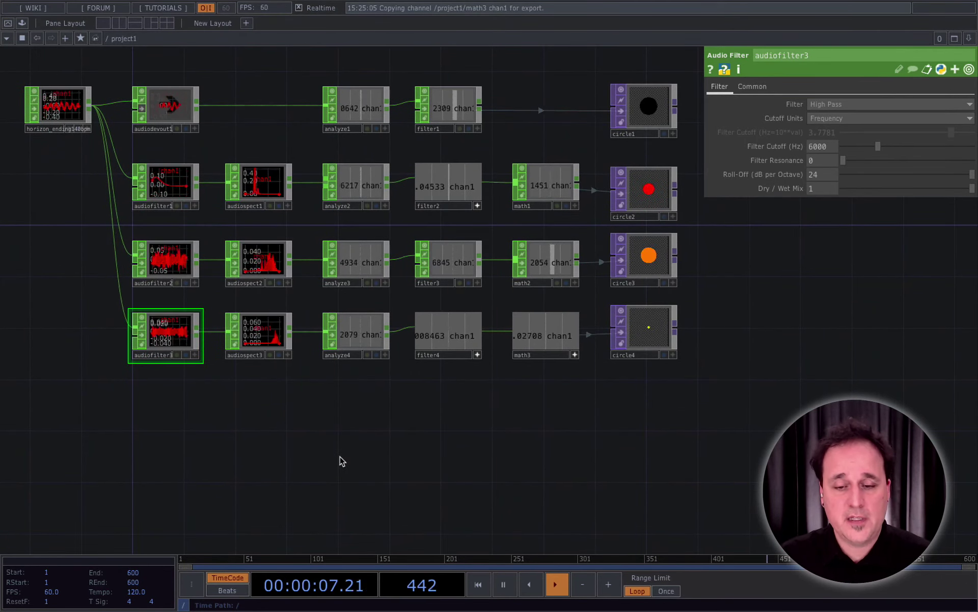
pyautogui.press('Tab')
pyautogui.write('merge')
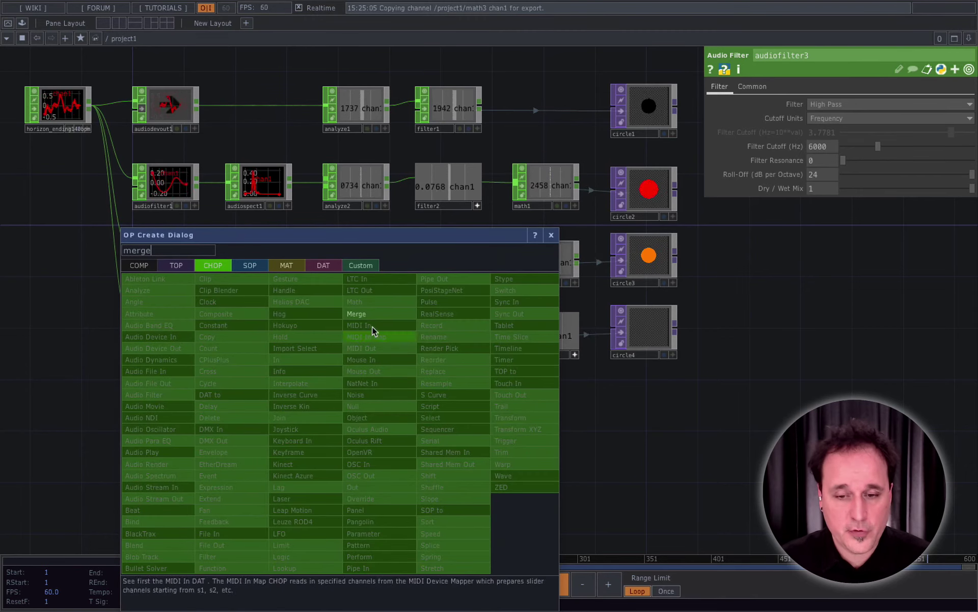
pyautogui.click(359, 315)
pyautogui.click(353, 461)
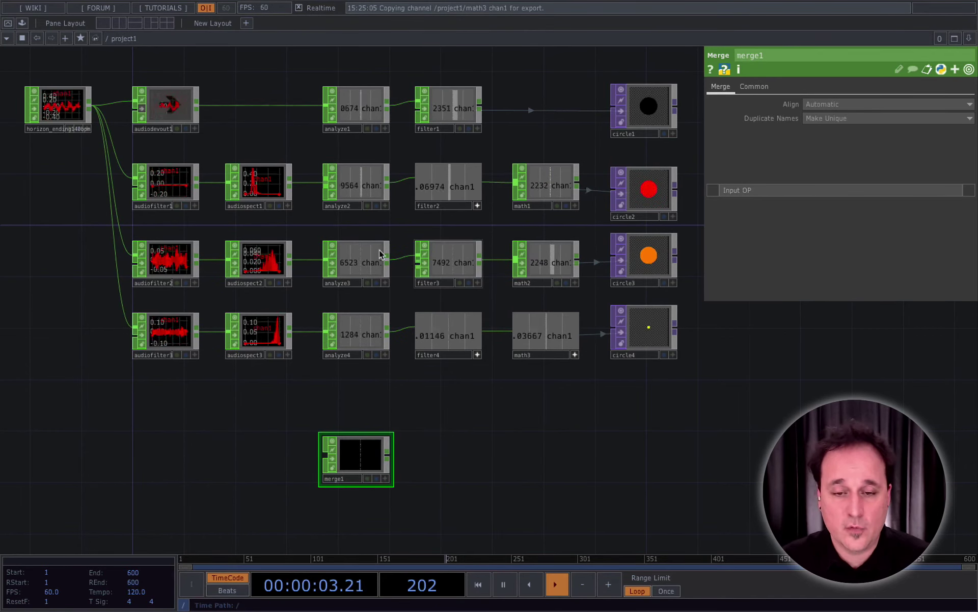
# Wire the outputs of audiospect1, audiospect2 and audiospect3 into merge1.
pyautogui.click(289, 182)
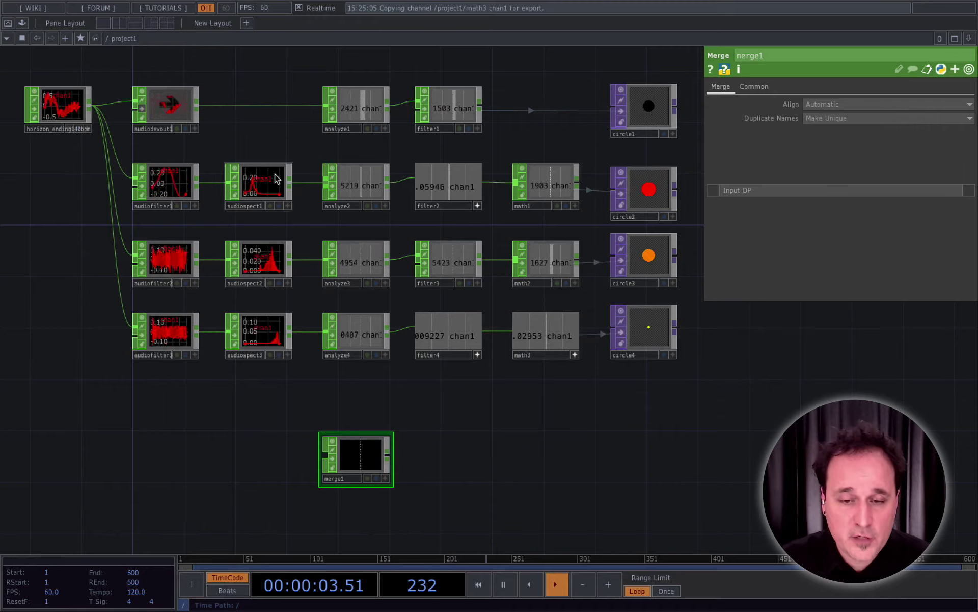
pyautogui.click(321, 453)
pyautogui.click(322, 459)
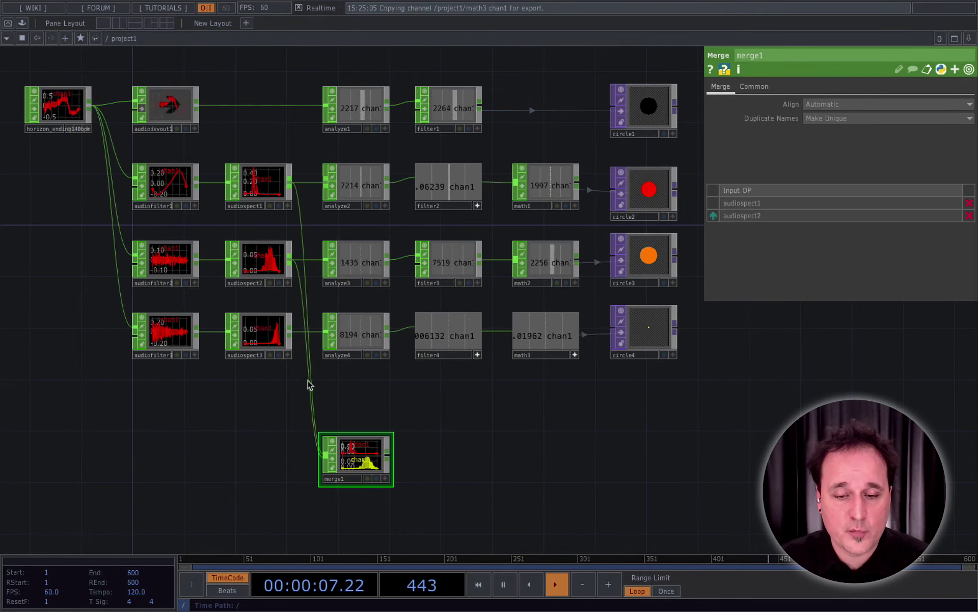
pyautogui.click(289, 332)
pyautogui.click(325, 462)
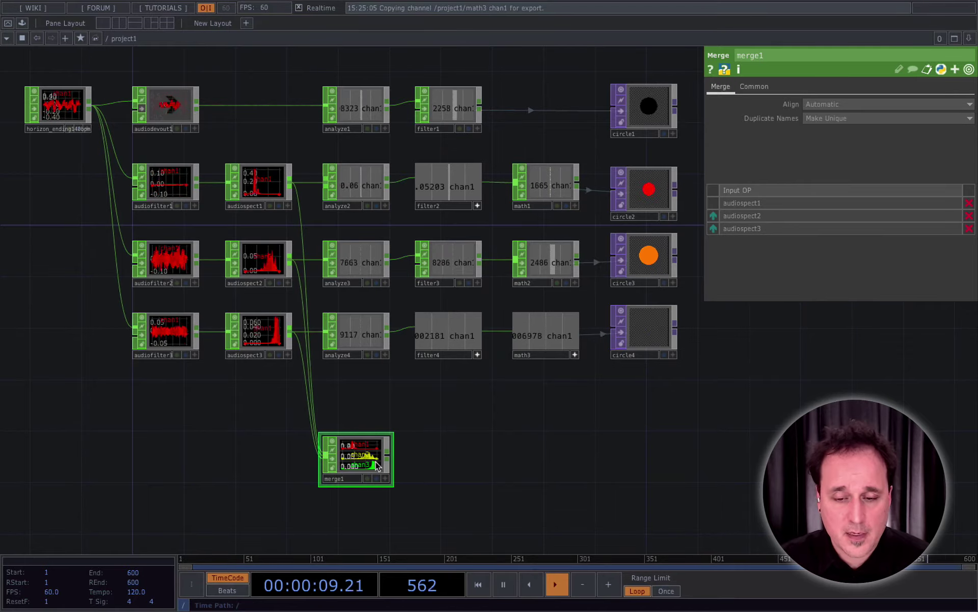
# Examine the three merged spectra in an enlarged view of merge1 and check audiofilter2's band-pass settings against them.
pyautogui.hotkey('shift', 'h')
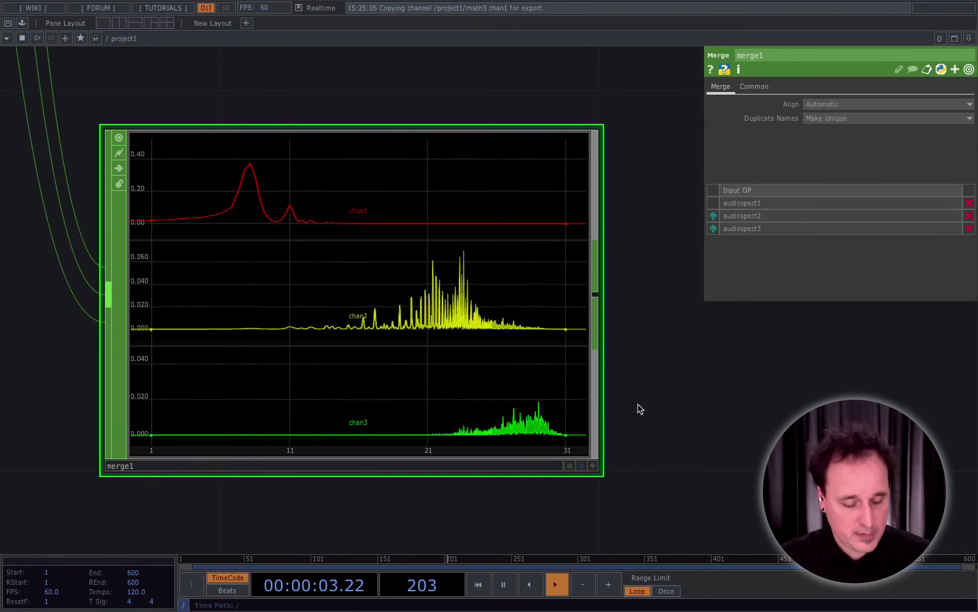
pyautogui.press('h')
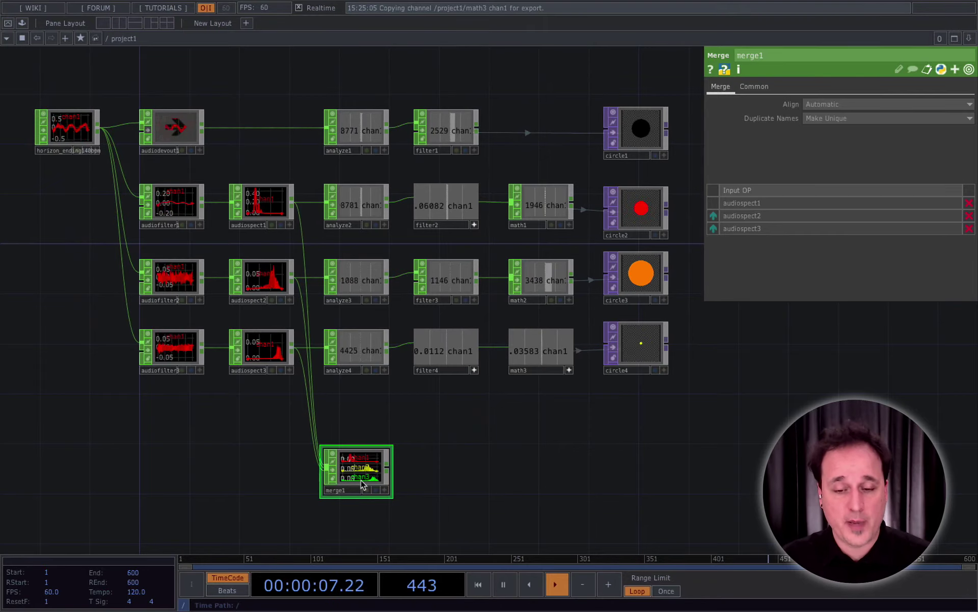
pyautogui.hotkey('shift', 'h')
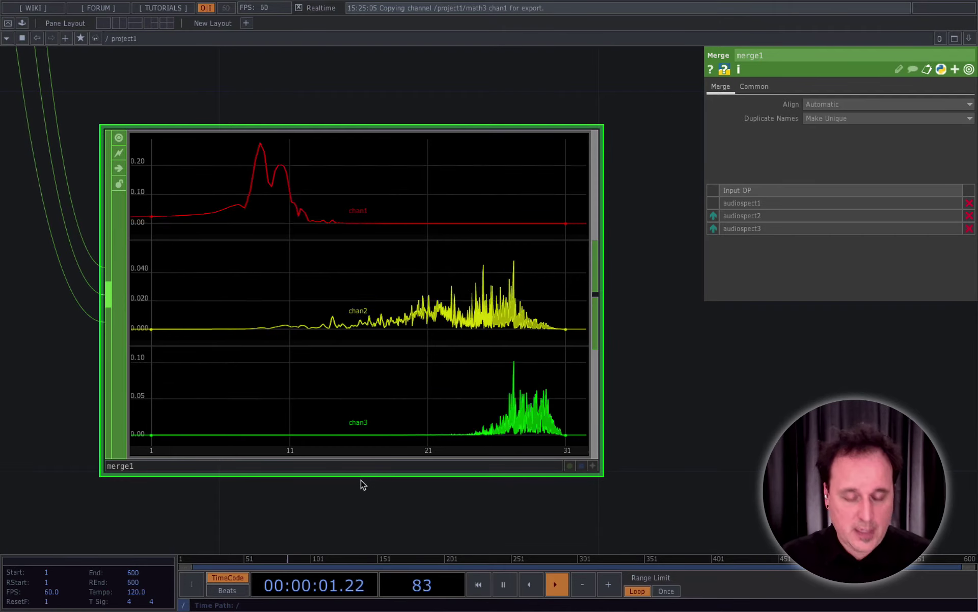
pyautogui.press('h')
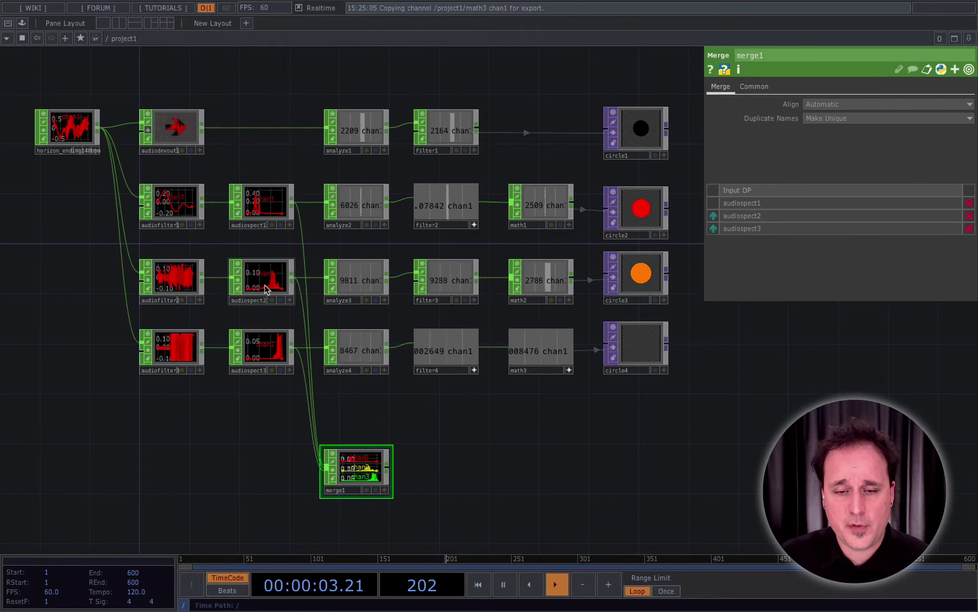
pyautogui.click(176, 285)
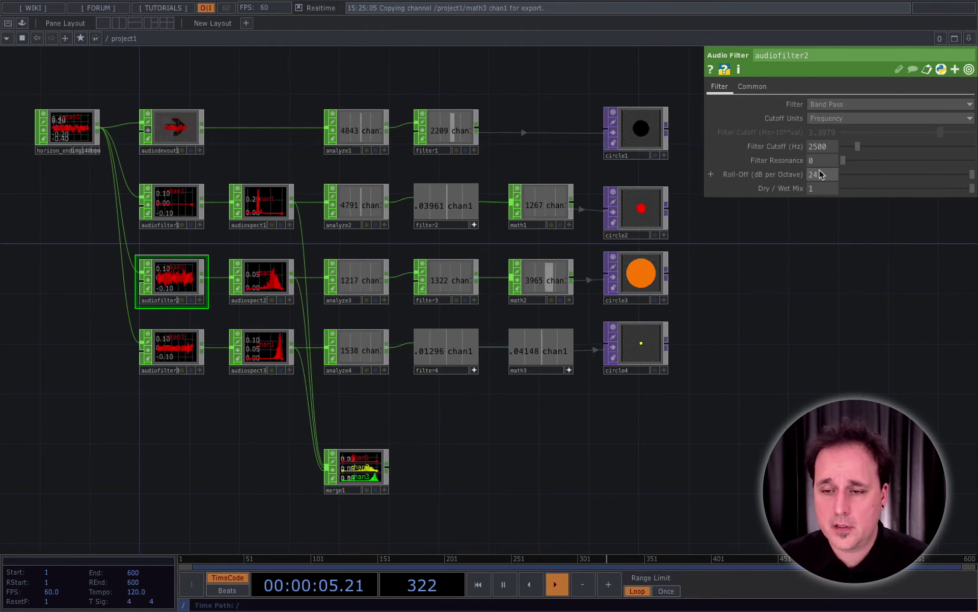
pyautogui.click(371, 477)
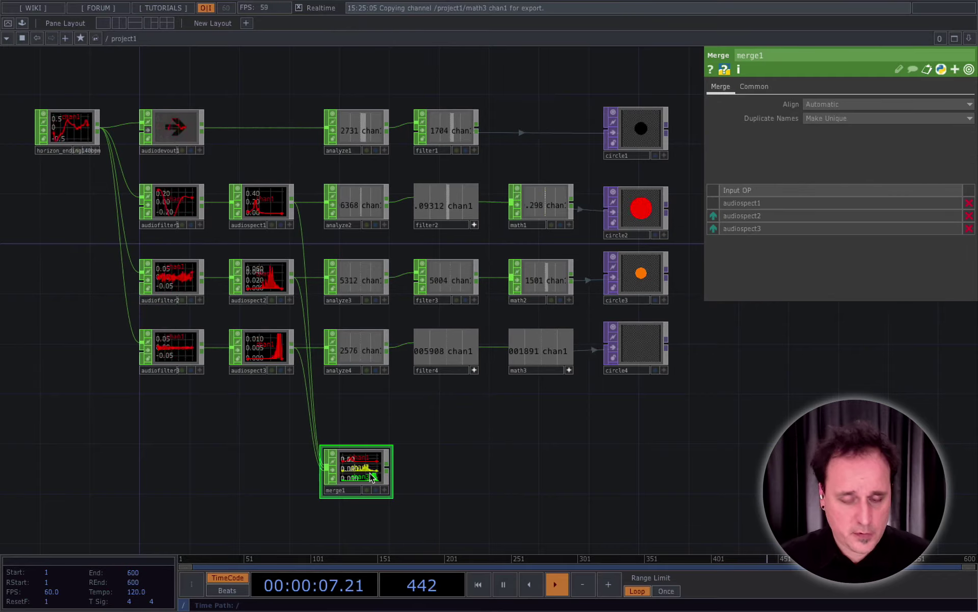
pyautogui.hotkey('shift', 'h')
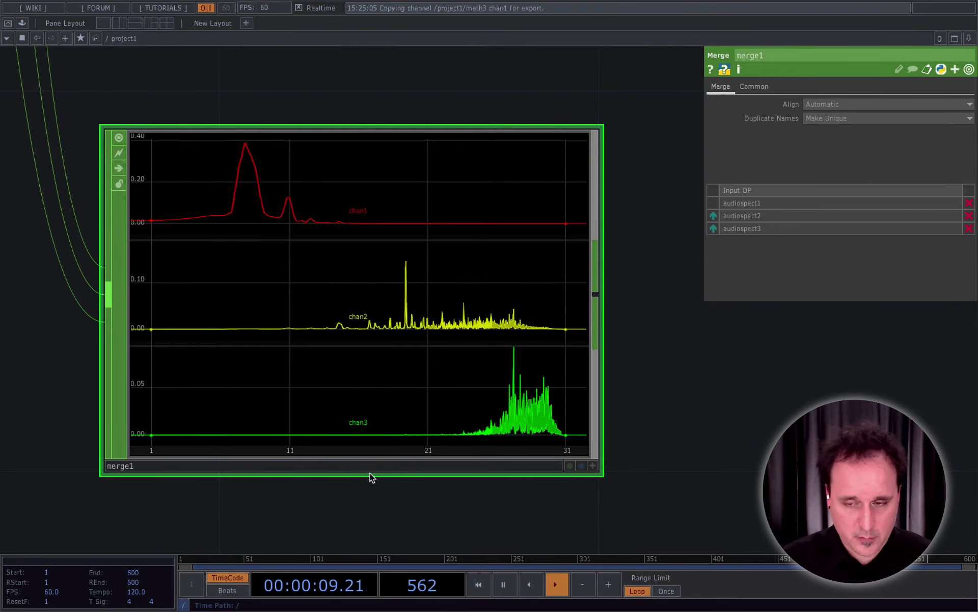
# Lower audiofilter2's filter cutoff while comparing the spectra in merge1, trying 1414 and 1800 Hz before settling on 1500 Hz.
pyautogui.scroll(-5, 318, 316)
pyautogui.moveTo(199, 286); pyautogui.dragTo(325, 414)
pyautogui.scroll(-2, 297, 362)
pyautogui.moveTo(264, 365); pyautogui.dragTo(265, 372)
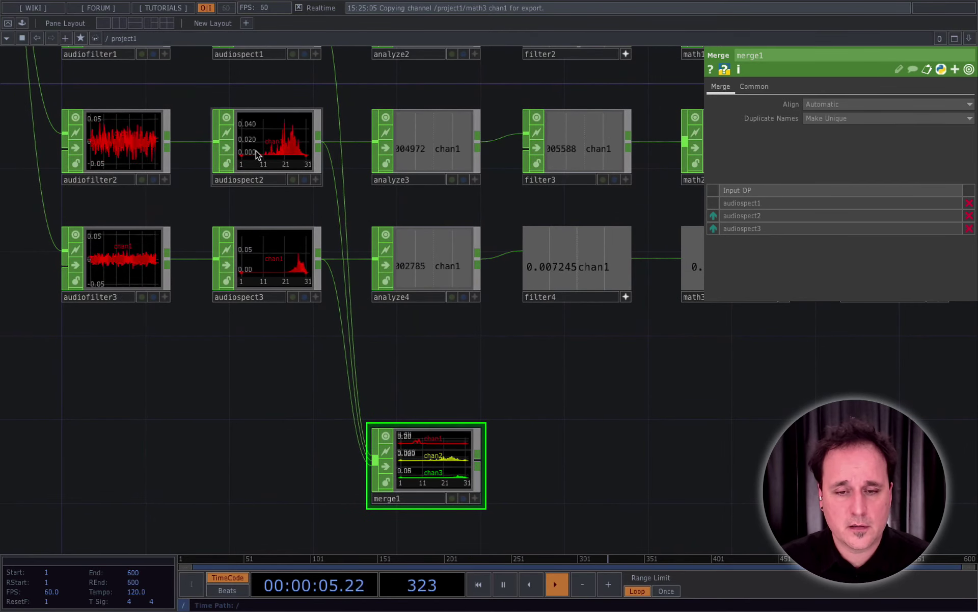
pyautogui.click(109, 147)
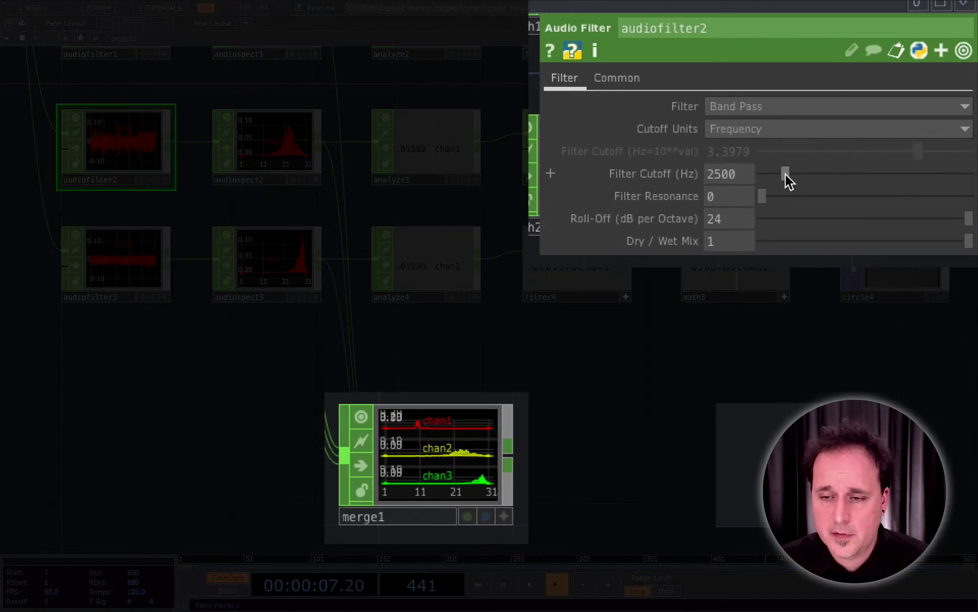
pyautogui.moveTo(783, 174); pyautogui.dragTo(775, 175)
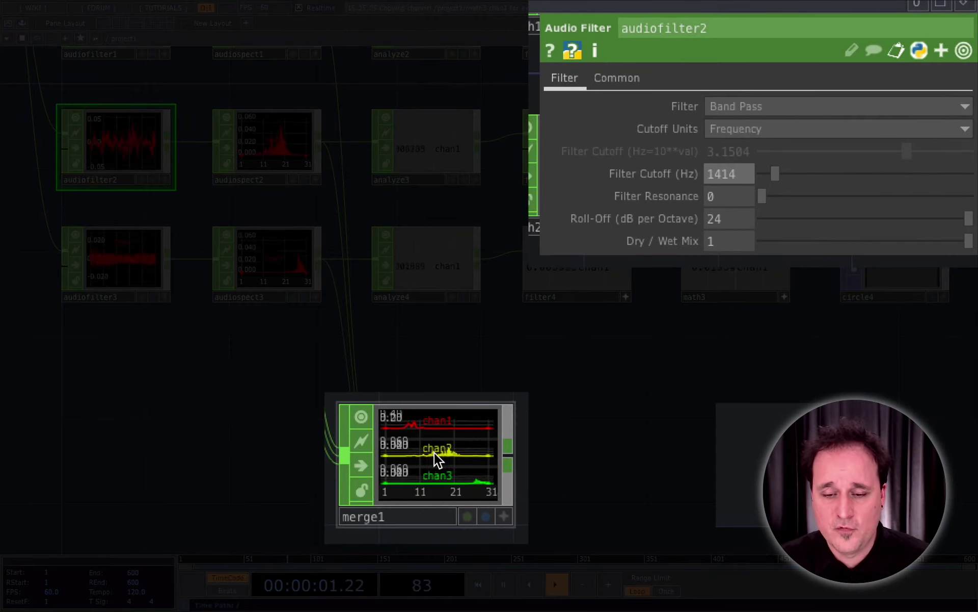
pyautogui.click(739, 173)
pyautogui.write('1800')
pyautogui.press('Return')
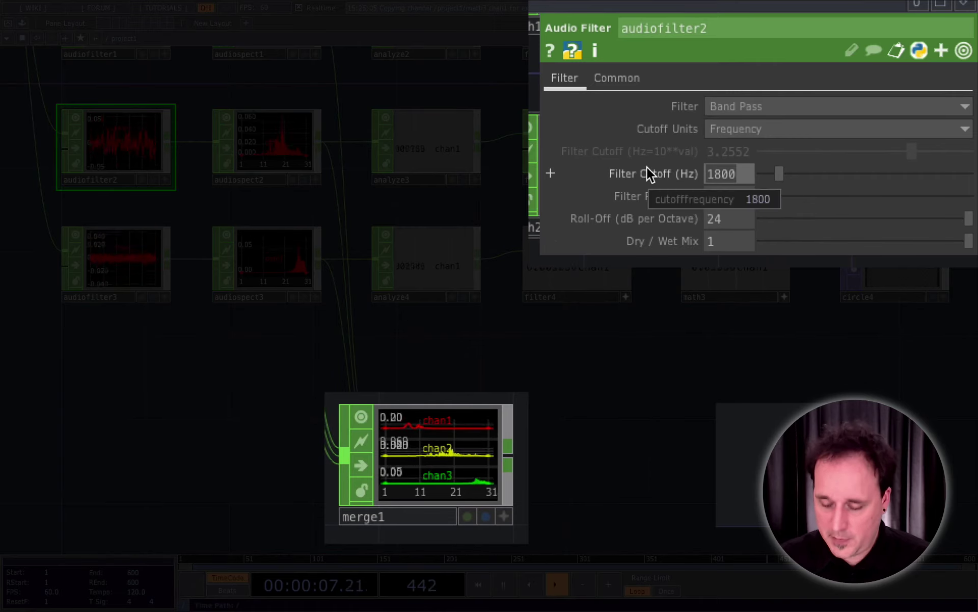
pyautogui.write('1500')
pyautogui.press('Return')
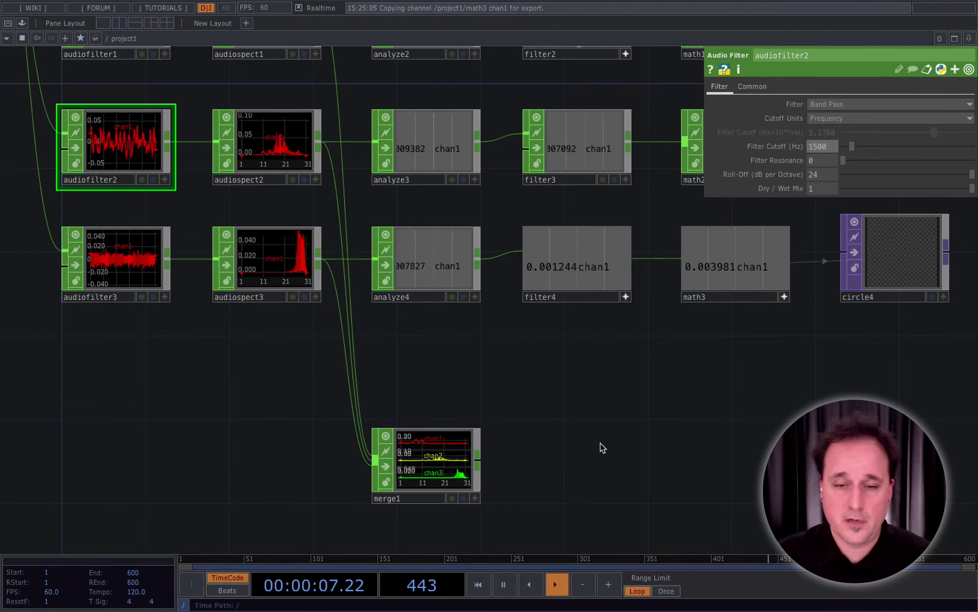
# Set math3's Multiply value to 20 to enlarge circle4's reaction.
pyautogui.moveTo(620, 427); pyautogui.dragTo(652, 463, button='middle')
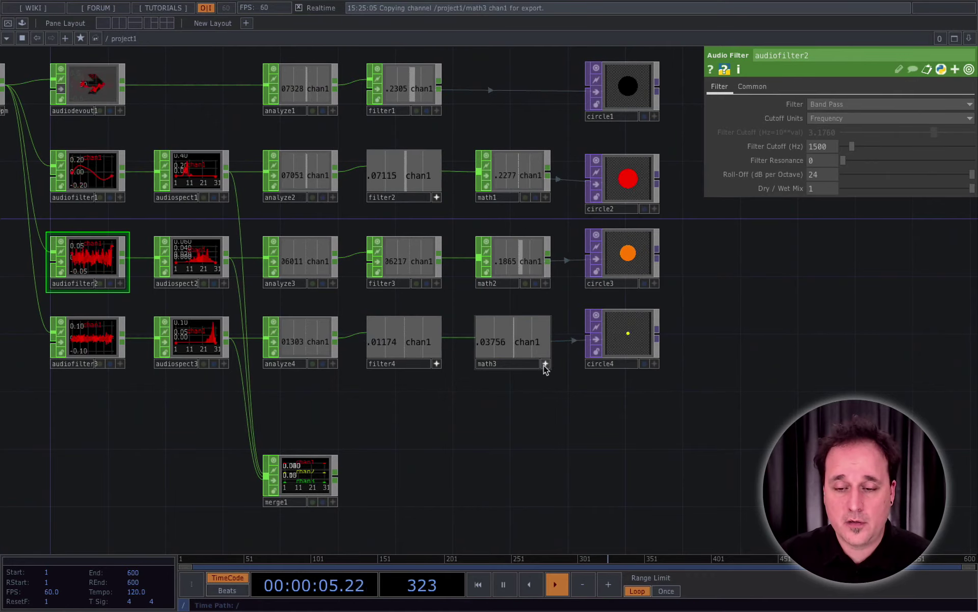
pyautogui.click(513, 328)
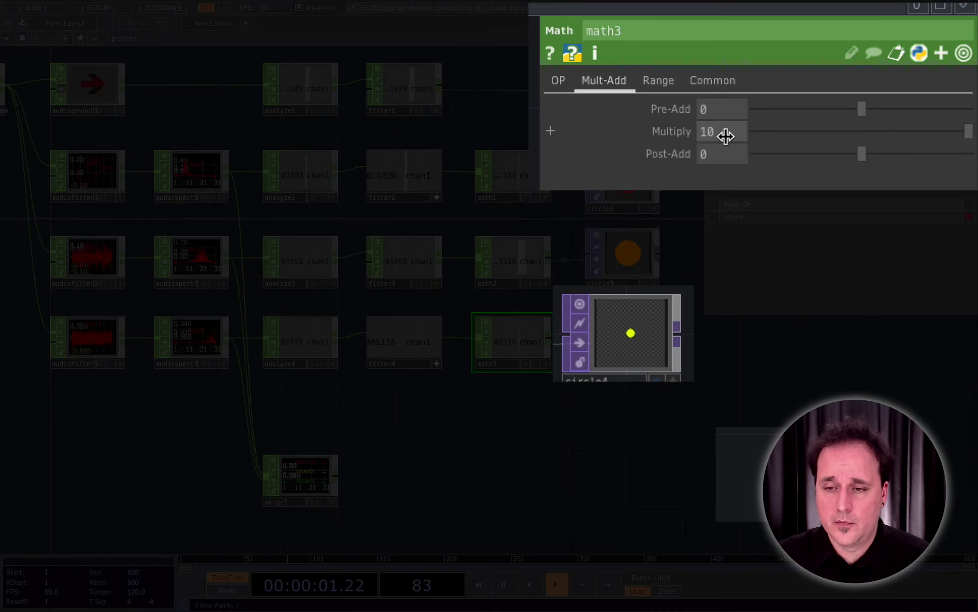
pyautogui.moveTo(725, 135); pyautogui.dragTo(619, 133)
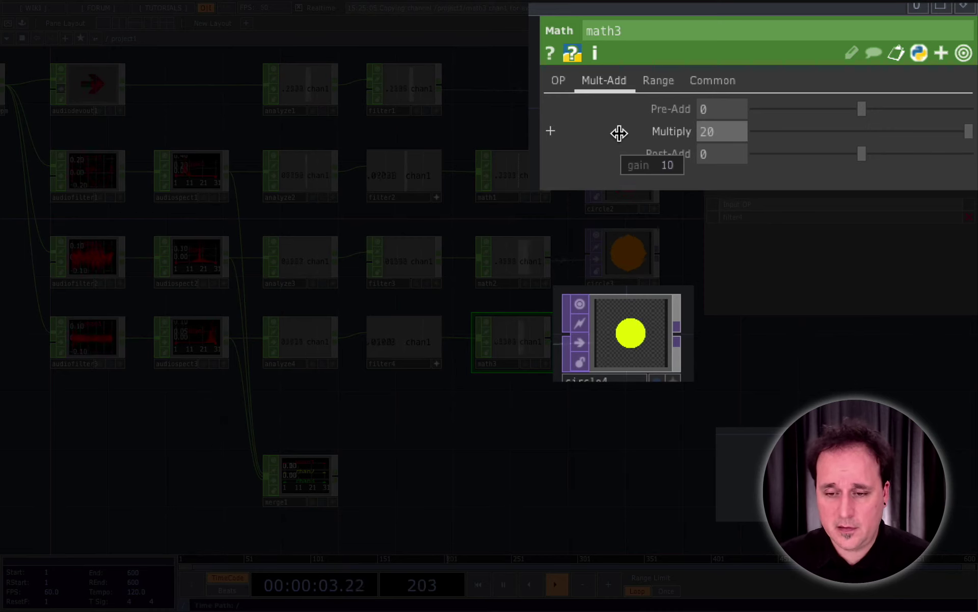
# Raise math3's Multiply value, trying 25 before settling on 30 to strengthen circle4's reaction.
pyautogui.moveTo(694, 130); pyautogui.dragTo(642, 130)
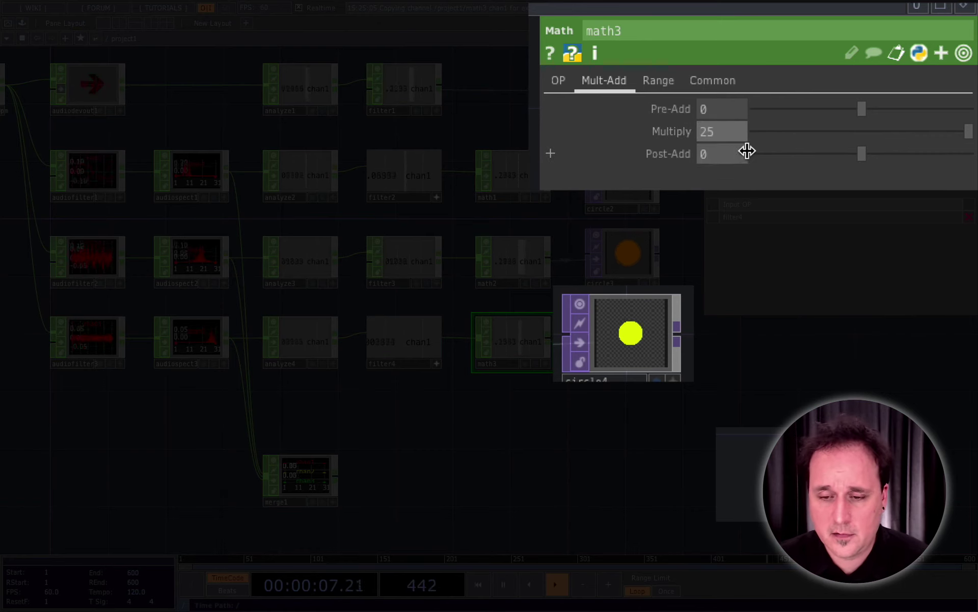
pyautogui.moveTo(727, 133); pyautogui.dragTo(619, 122)
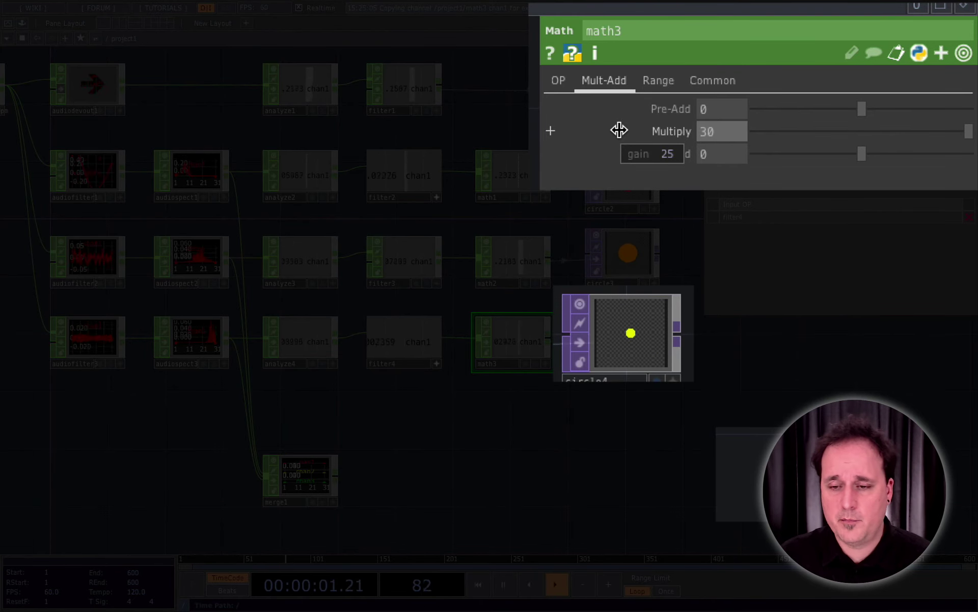
# Check all four circles' reactions across the whole network and bypass audiodevout1 to mute the audio output.
pyautogui.moveTo(686, 435); pyautogui.dragTo(710, 464)
pyautogui.moveTo(721, 458); pyautogui.dragTo(754, 463, button='middle')
pyautogui.moveTo(773, 464); pyautogui.dragTo(748, 461)
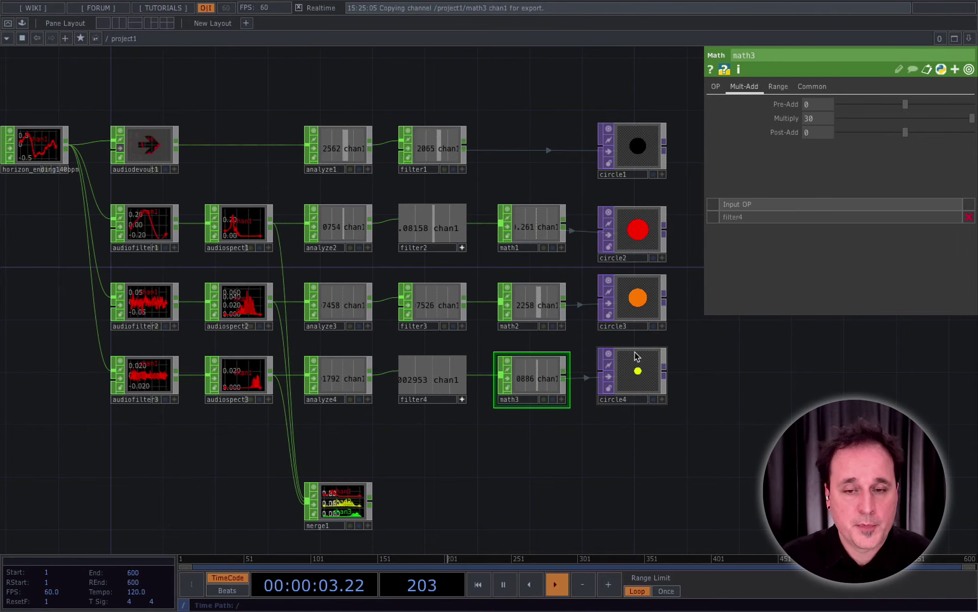
pyautogui.scroll(-1, 709, 389)
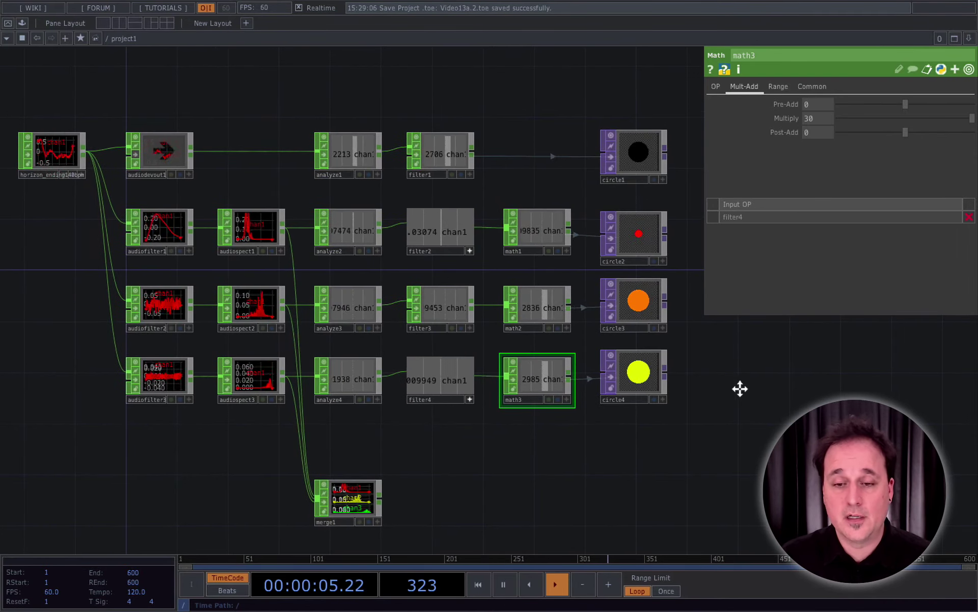
pyautogui.moveTo(740, 388); pyautogui.dragTo(747, 384)
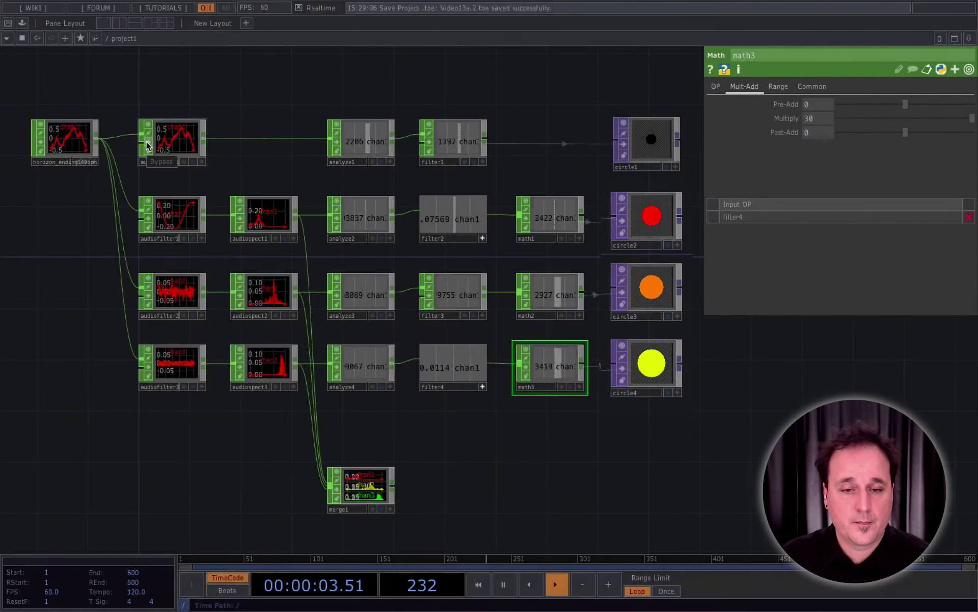
pyautogui.click(146, 146)
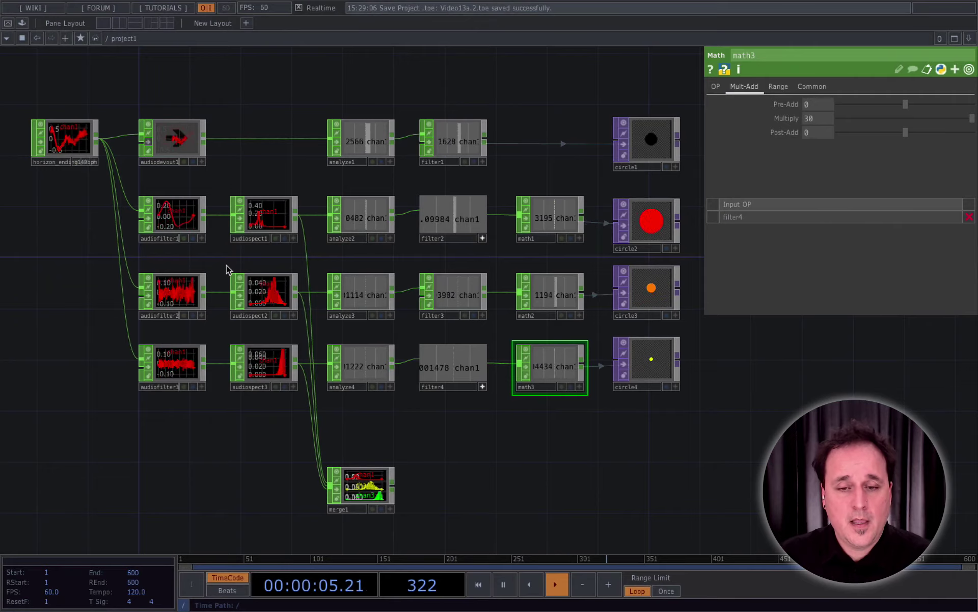